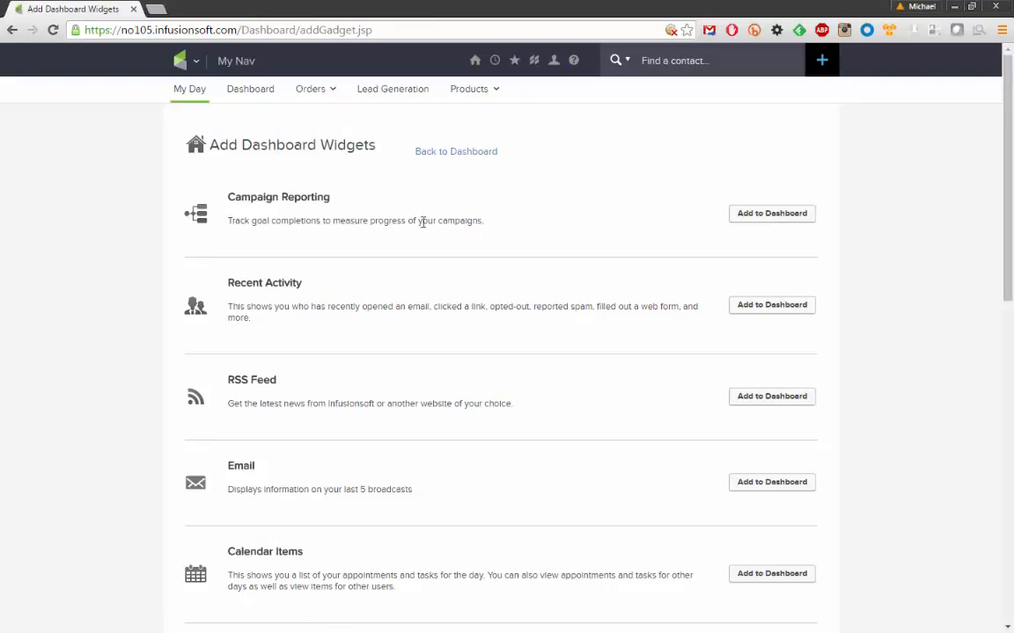
# Add the Tasks widget to the dashboard to list Today/Past Due tasks
pyautogui.scroll(-3, 408, 227)
pyautogui.scroll(-5, 407, 230)
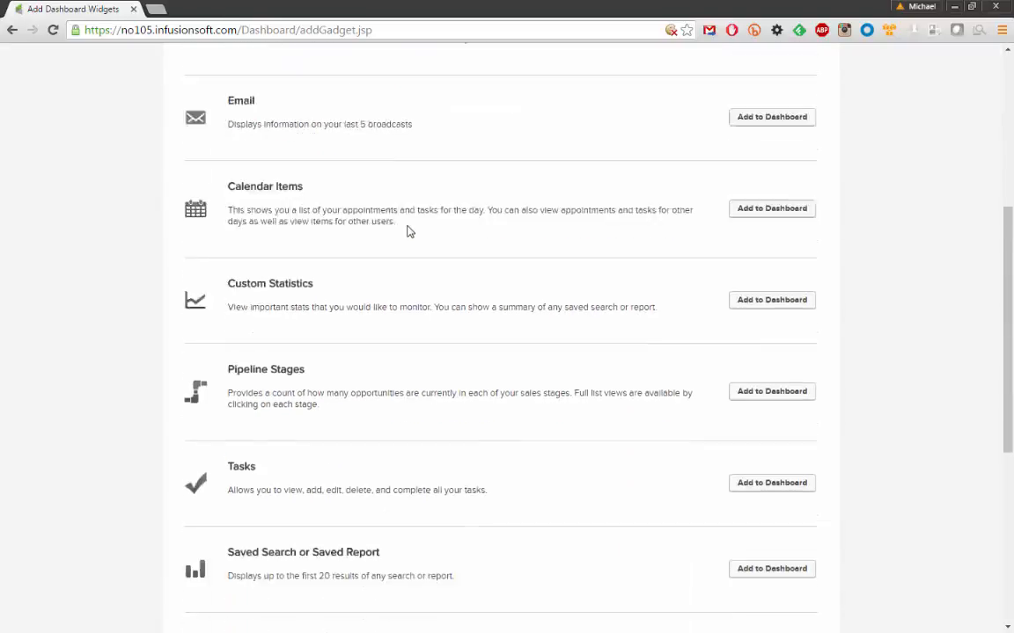
pyautogui.moveTo(226, 337); pyautogui.dragTo(270, 348)
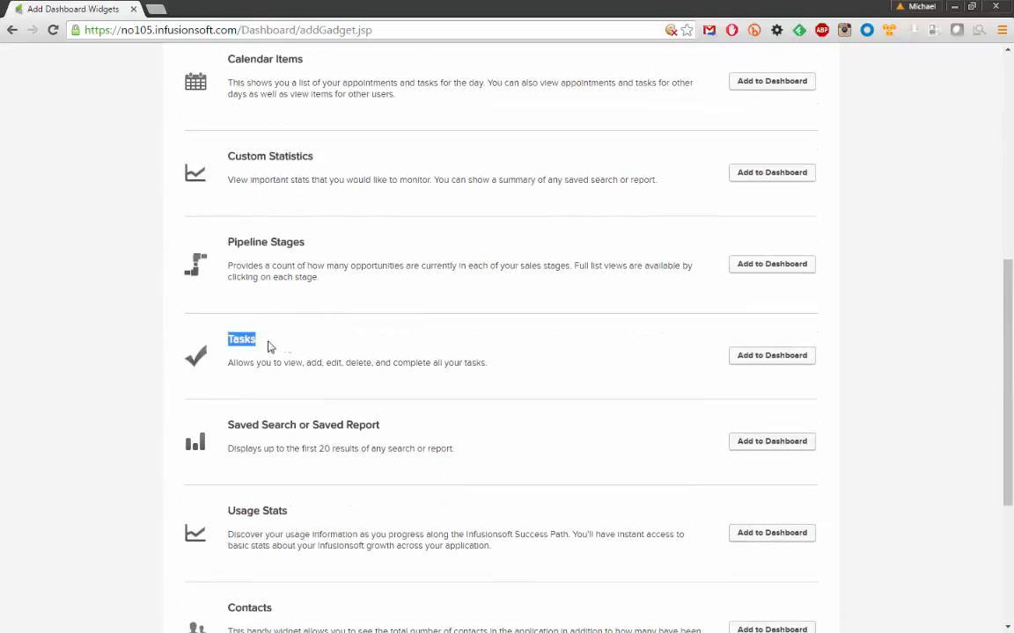
pyautogui.click(543, 369)
pyautogui.click(750, 359)
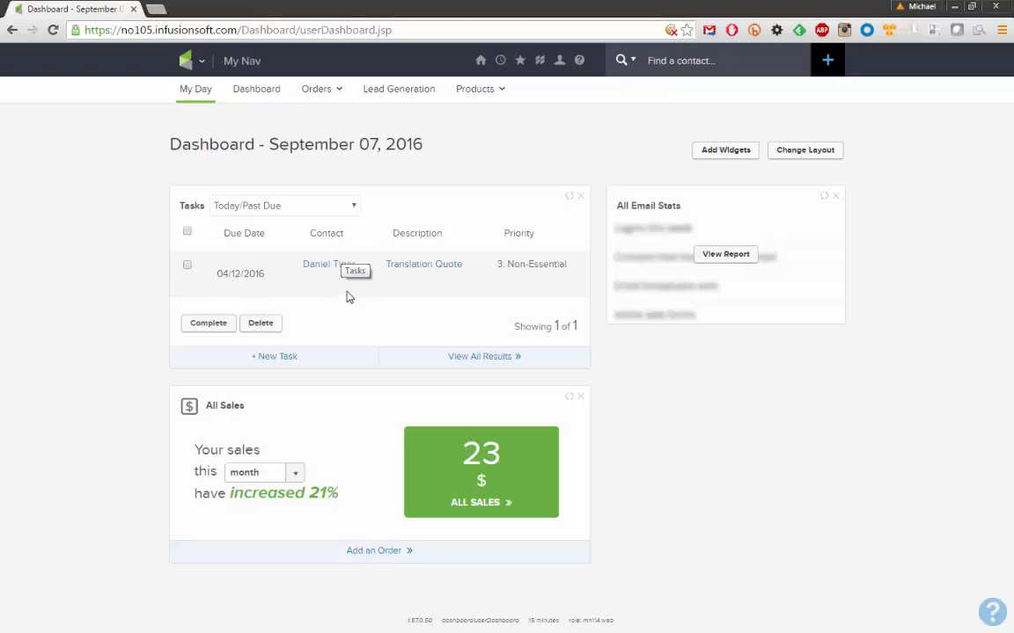
# Leave the Translation Quote task unchanged and open the My Day page from the home menu
pyautogui.click(187, 265)
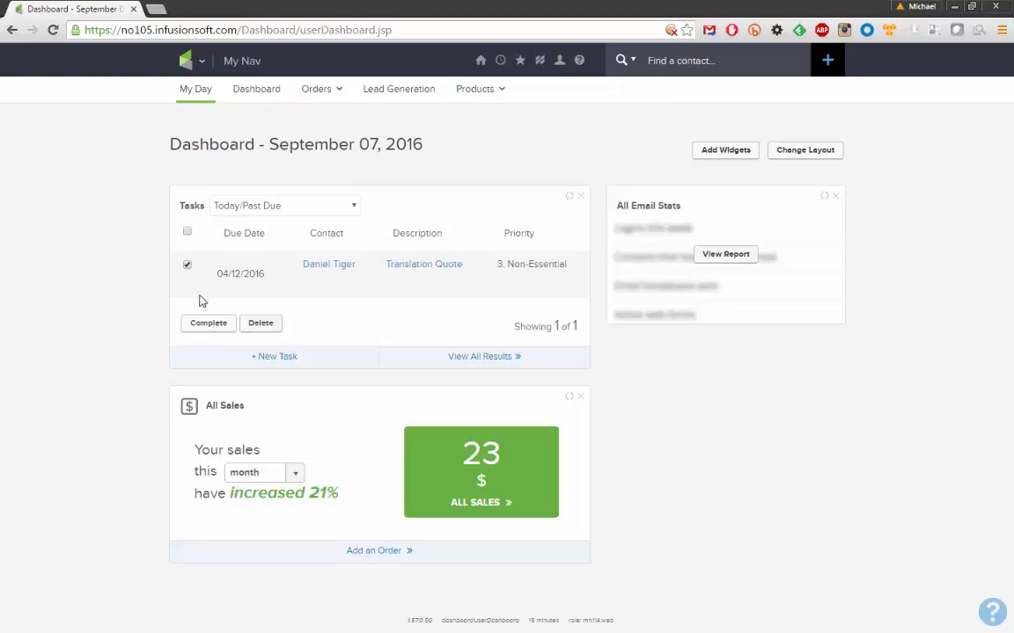
pyautogui.click(186, 265)
pyautogui.moveTo(495, 80)
pyautogui.moveTo(479, 61)
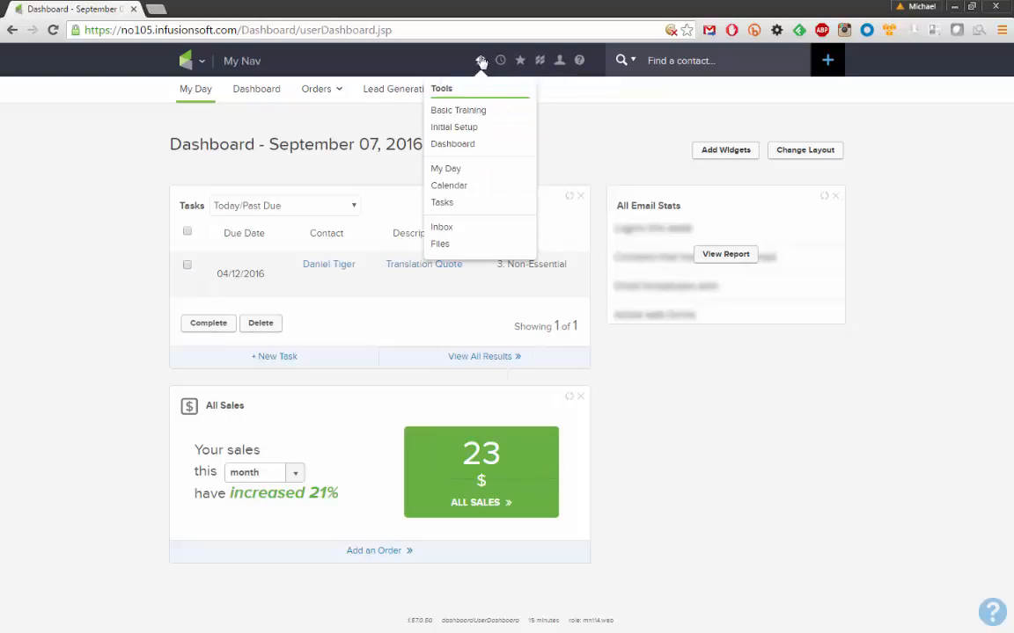
pyautogui.click(456, 167)
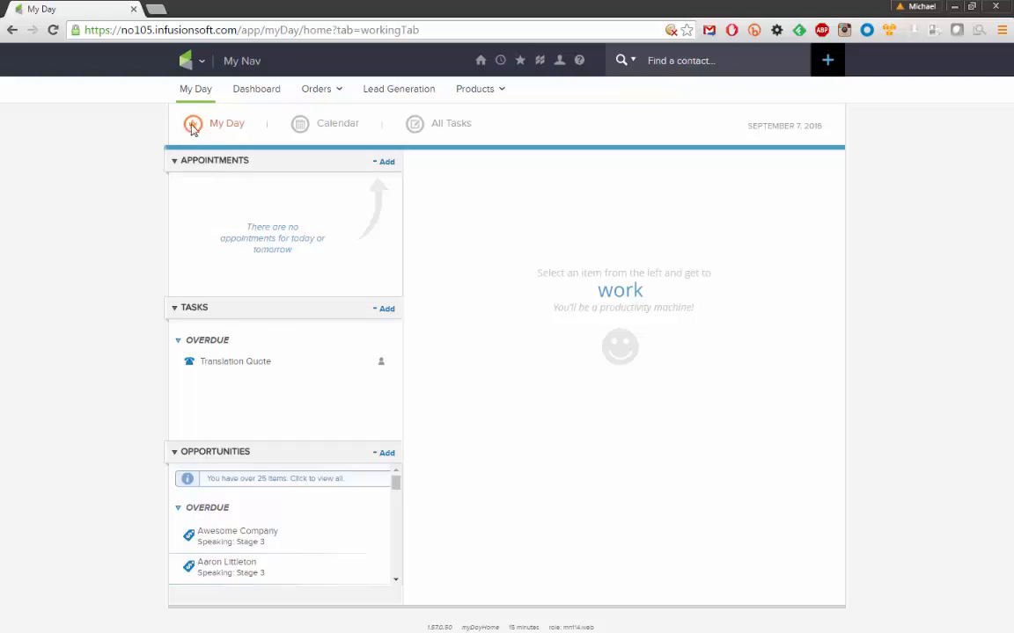
# Create a new campaign named 'Tasks Campaign' in Campaign Builder
pyautogui.moveTo(194, 74)
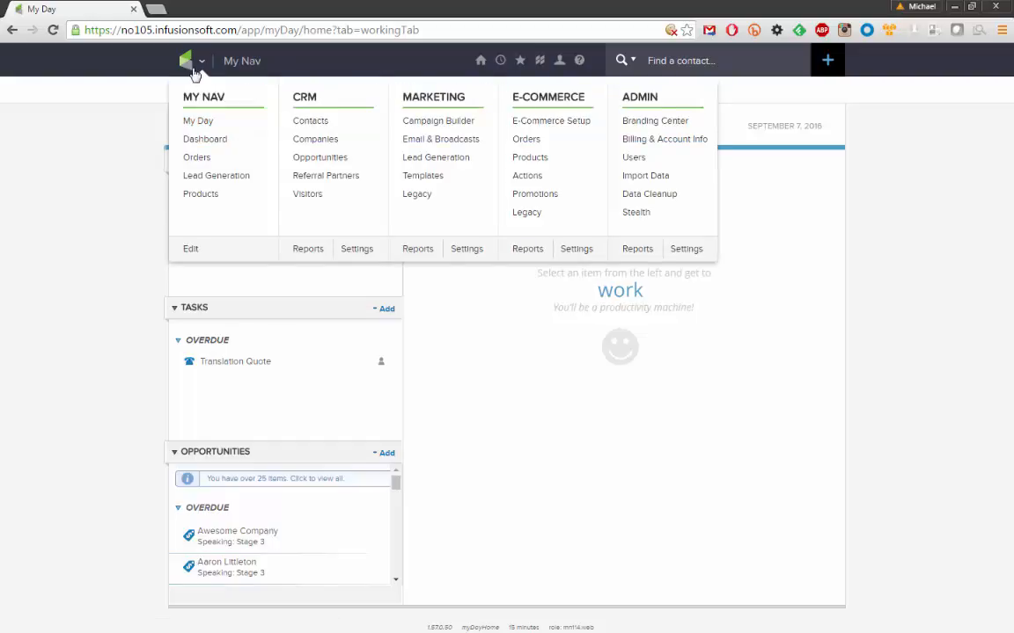
pyautogui.click(453, 127)
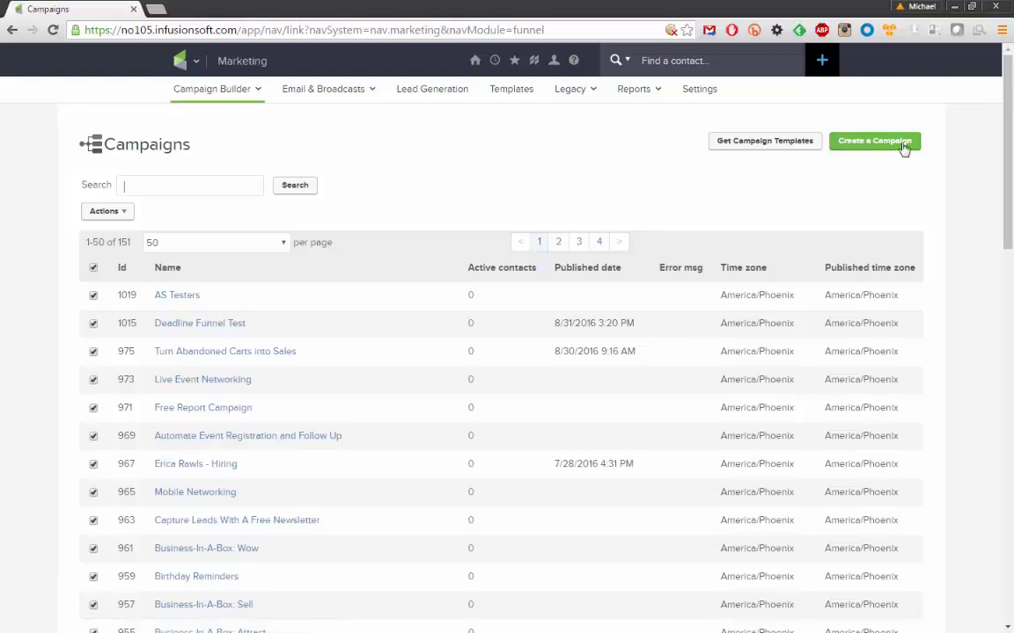
pyautogui.click(855, 149)
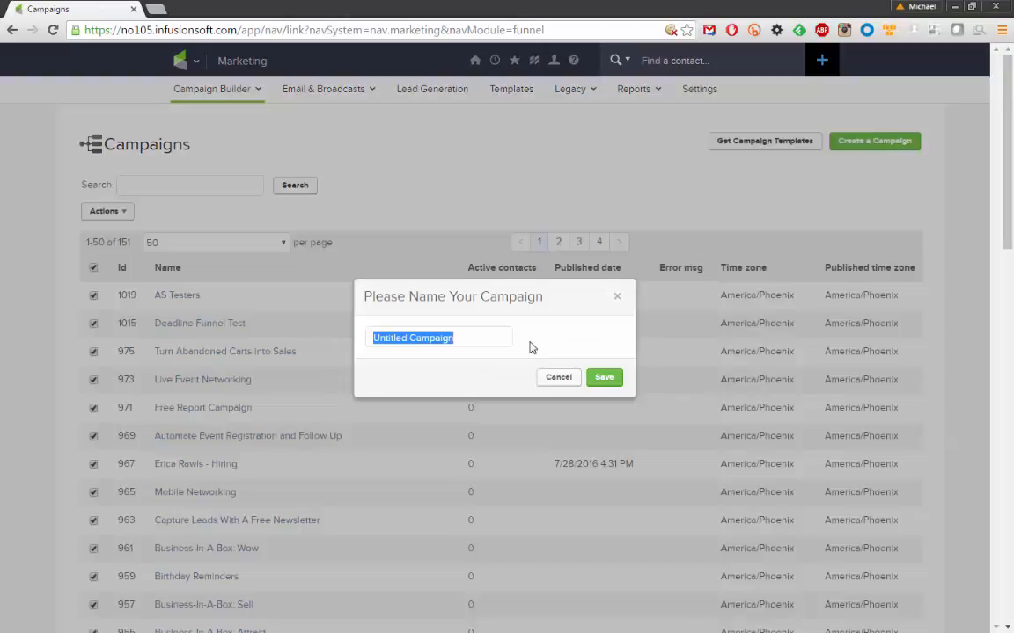
pyautogui.write('Tasks ')
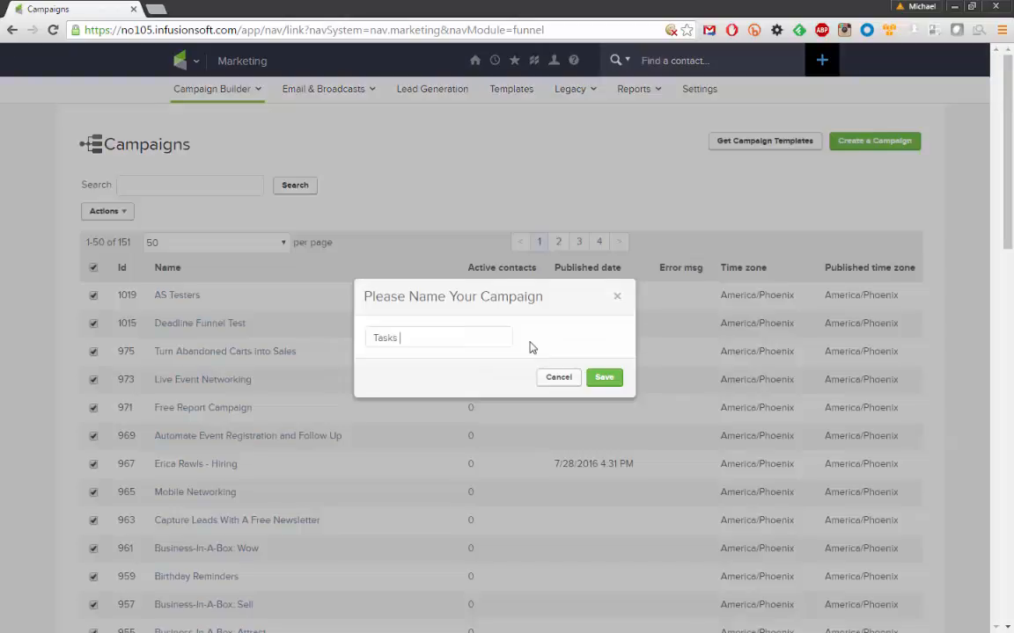
pyautogui.write('Campaing')
pyautogui.press('BackSpace')
pyautogui.press('BackSpace')
pyautogui.write('gn')
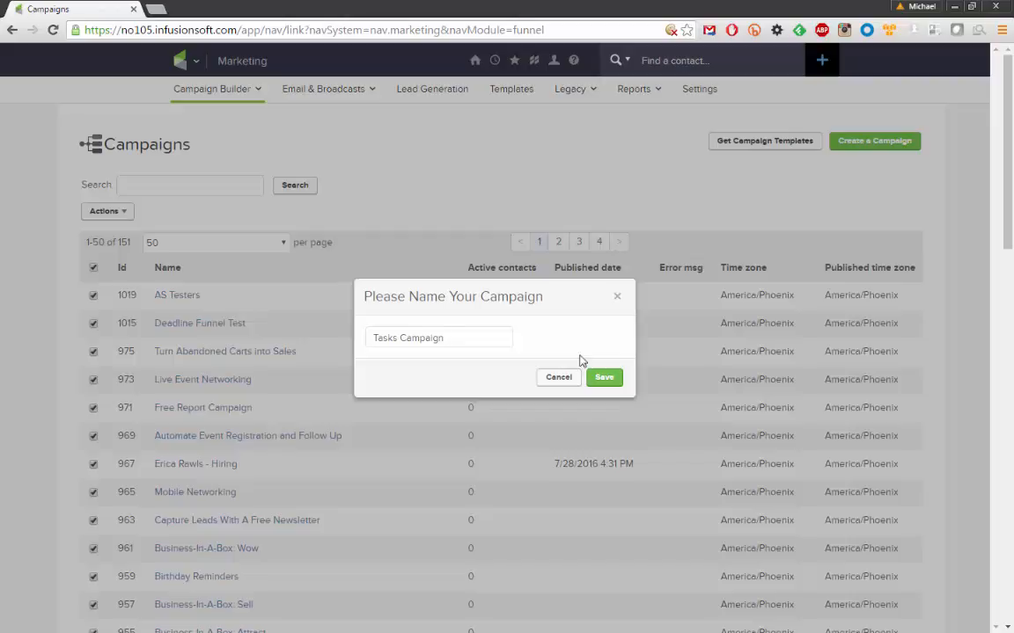
pyautogui.click(606, 382)
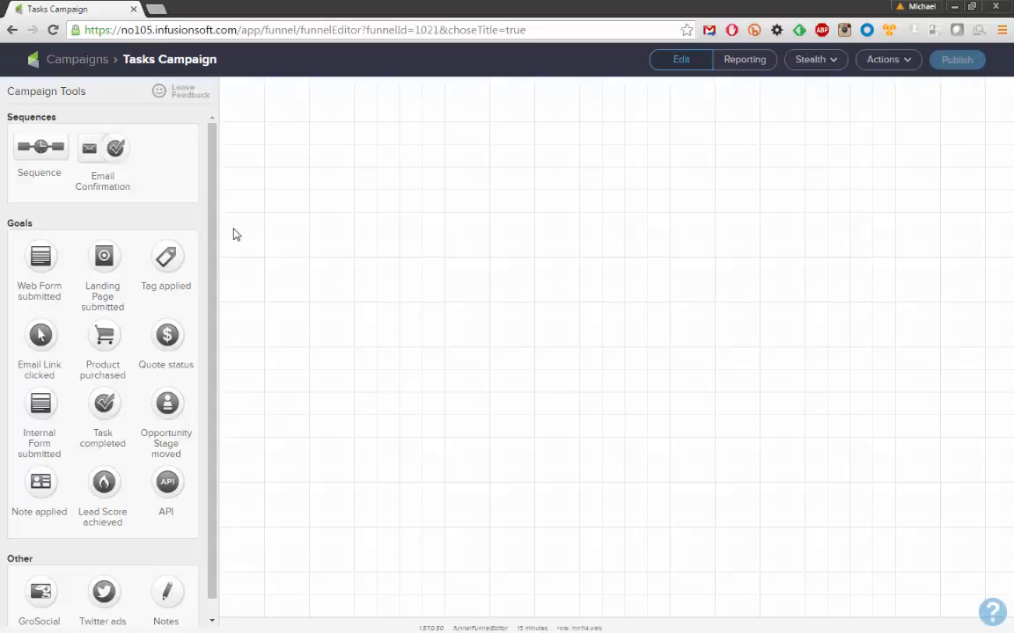
# Add an Internal Form submitted goal to the canvas named 'Intake Form'
pyautogui.moveTo(48, 402); pyautogui.dragTo(284, 226)
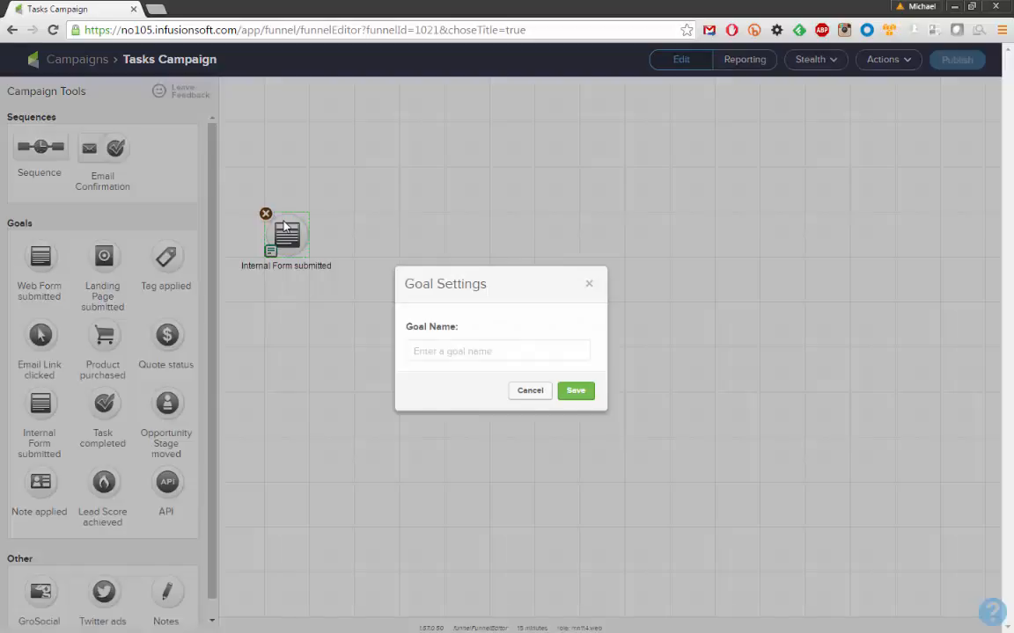
pyautogui.click(444, 347)
pyautogui.write('Intake ')
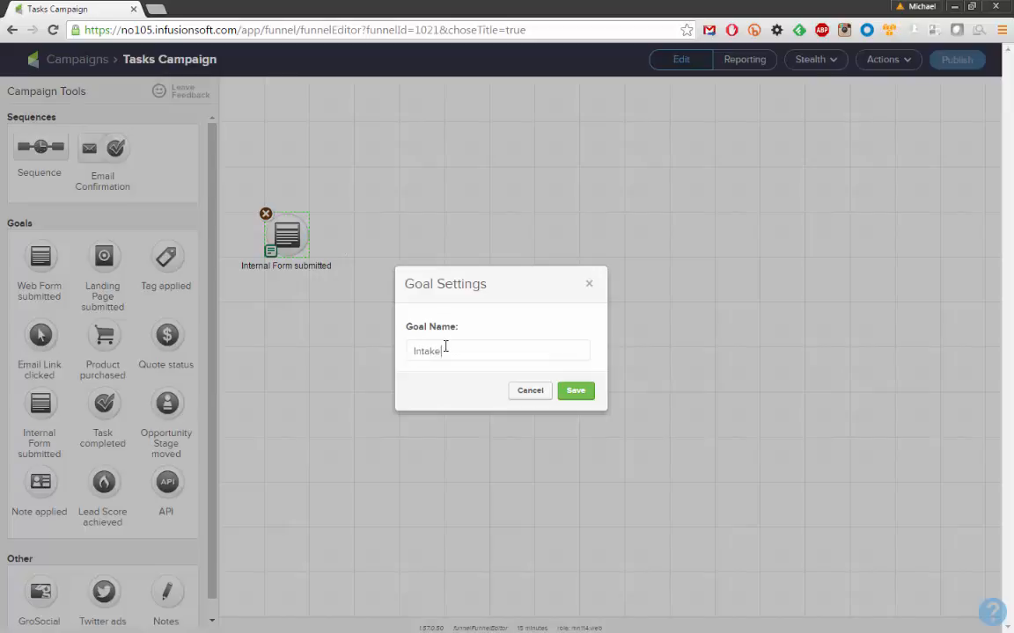
pyautogui.write('Form')
pyautogui.click(576, 392)
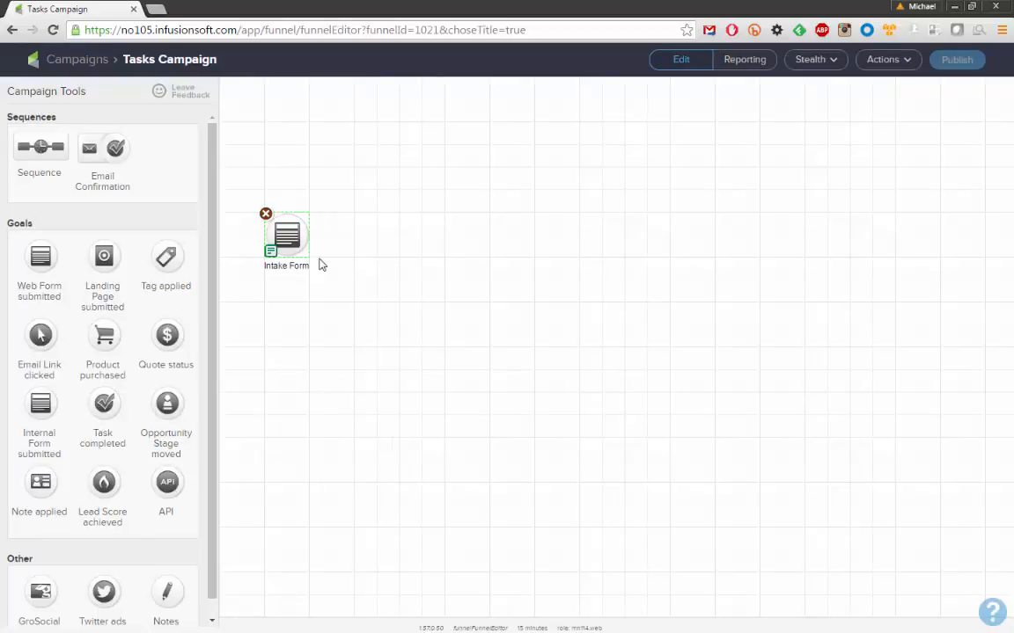
# Open the Intake Form goal's web form in the form editor
pyautogui.moveTo(291, 204); pyautogui.dragTo(334, 290)
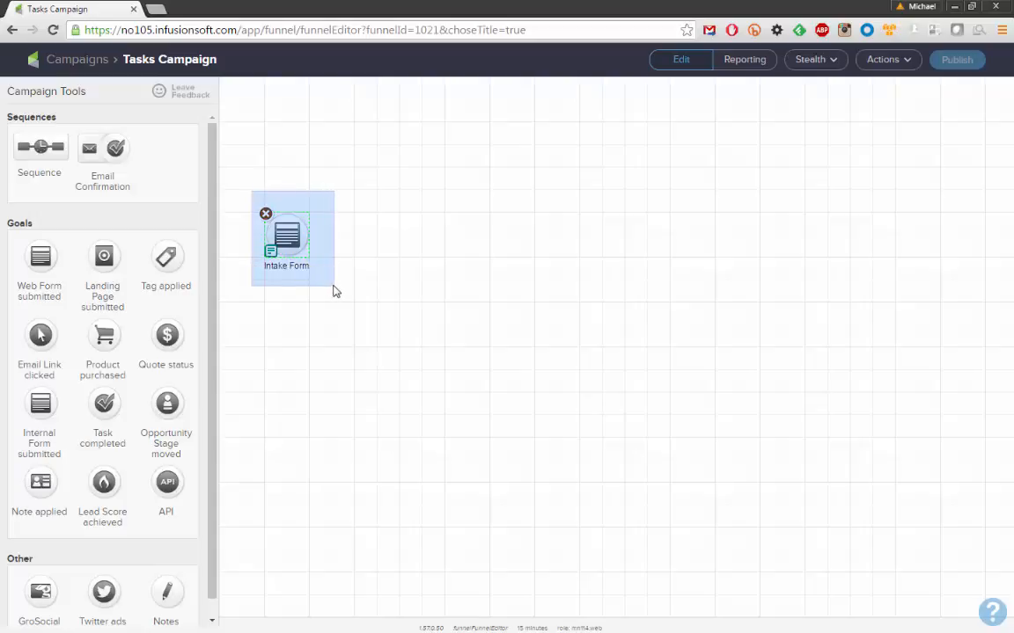
pyautogui.moveTo(334, 290); pyautogui.dragTo(335, 290)
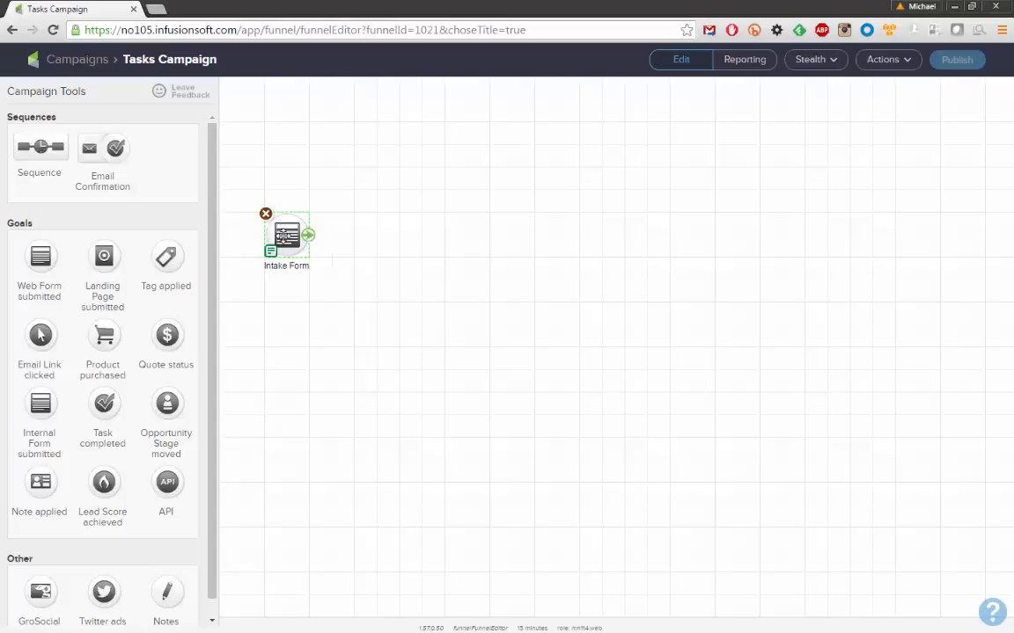
pyautogui.doubleClick(282, 235)
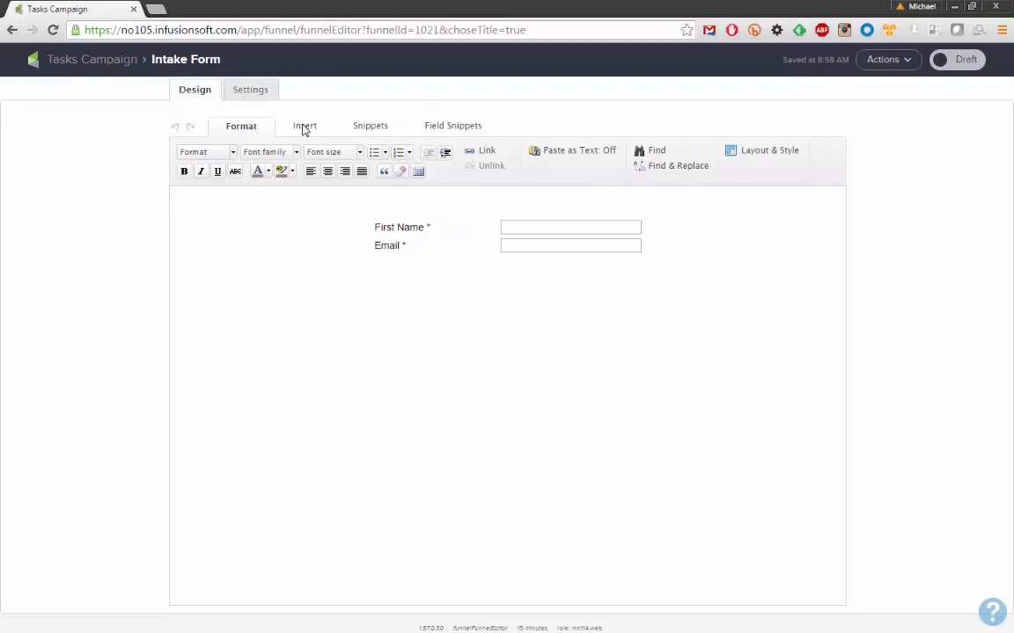
# Enable Last Name in the First Name row's Name Field Settings and save
pyautogui.click(445, 128)
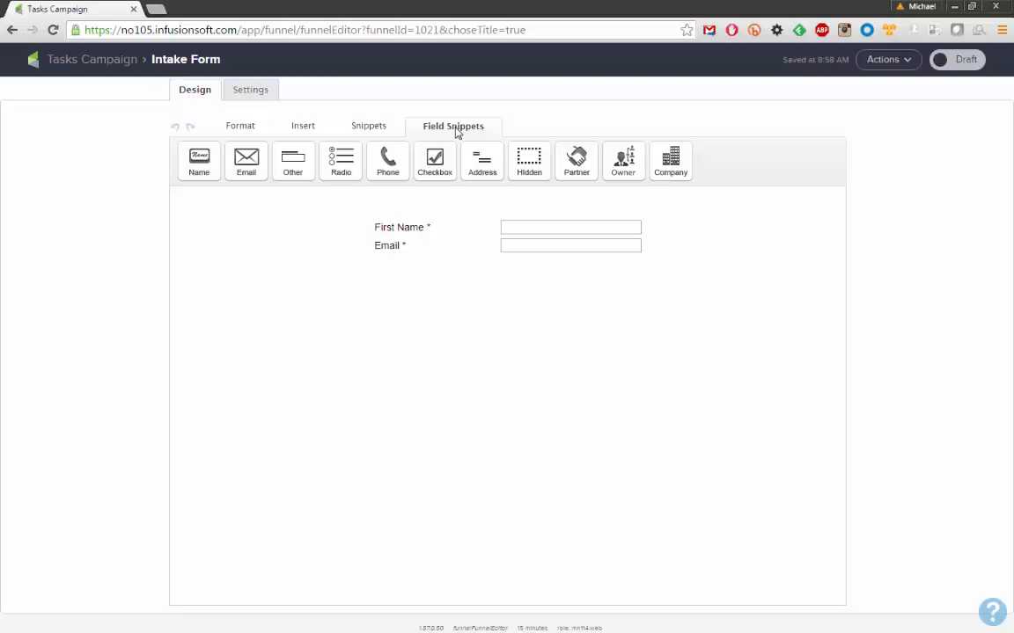
pyautogui.moveTo(389, 230)
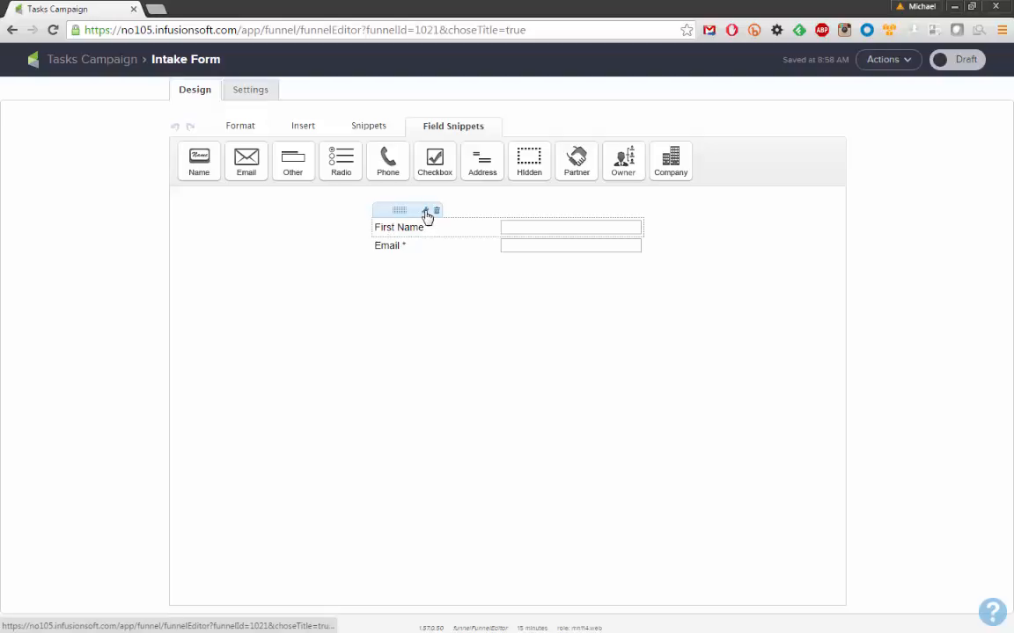
pyautogui.click(426, 213)
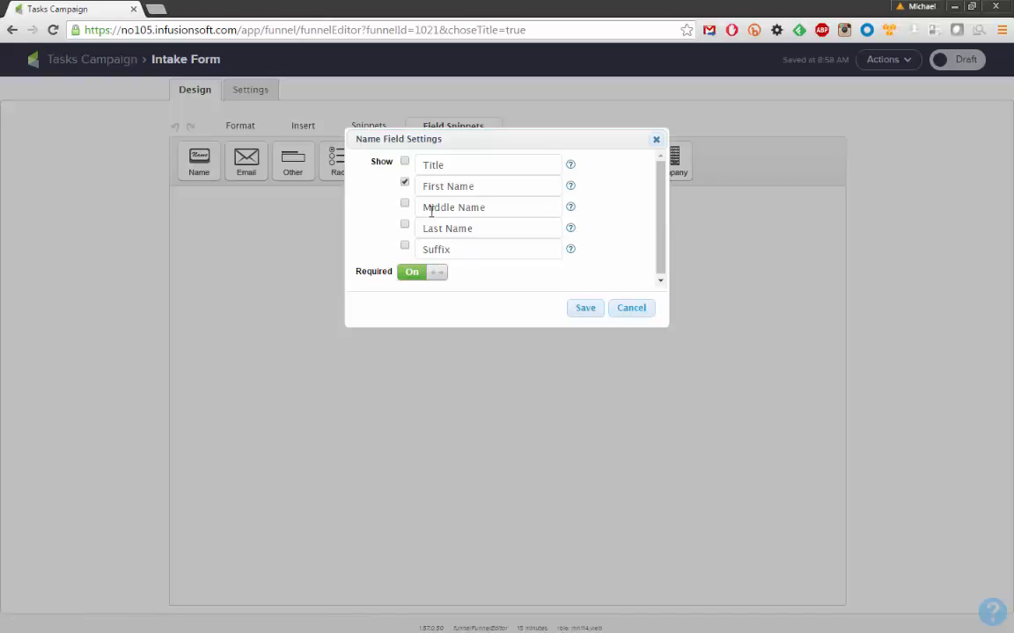
pyautogui.click(405, 226)
pyautogui.click(583, 311)
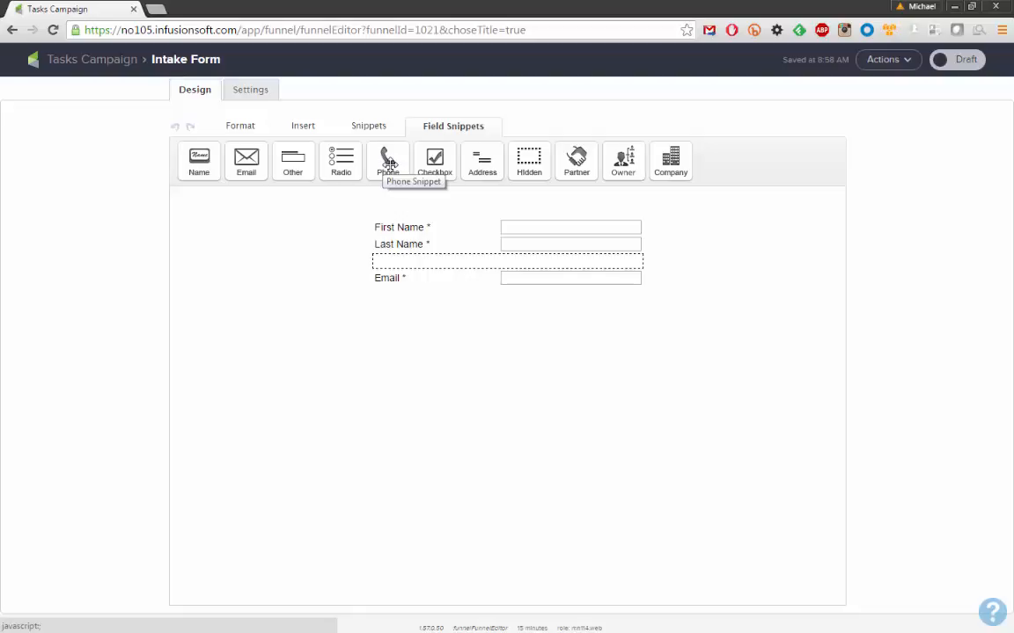
# Insert a Phone 1 field below Last Name and mark it required
pyautogui.click(390, 164)
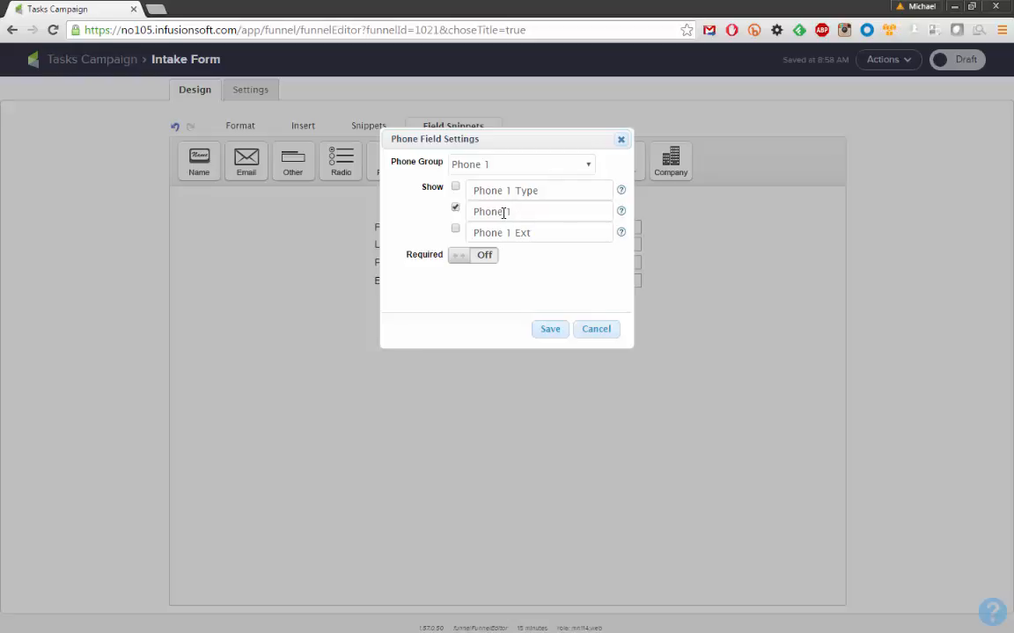
pyautogui.moveTo(511, 211); pyautogui.dragTo(466, 214)
pyautogui.click(510, 212)
pyautogui.moveTo(503, 213); pyautogui.dragTo(525, 214)
pyautogui.click(524, 215)
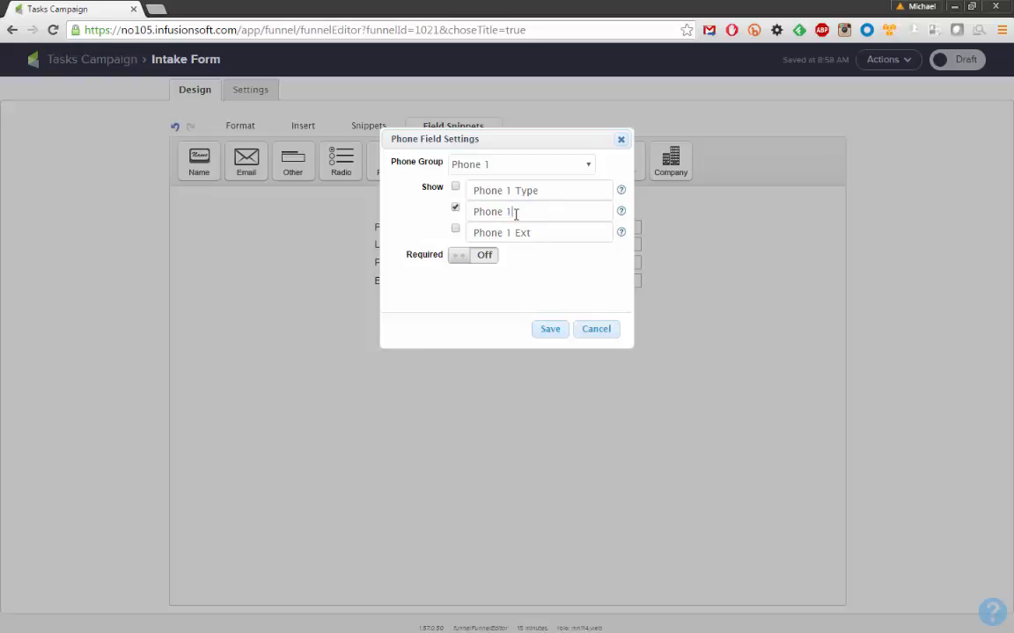
pyautogui.click(460, 255)
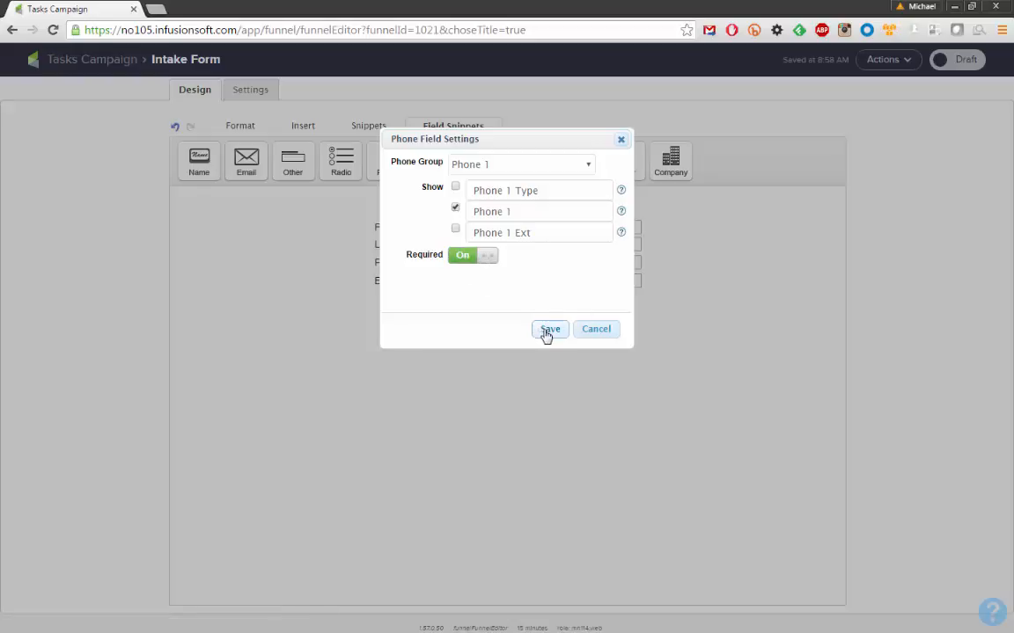
pyautogui.click(549, 333)
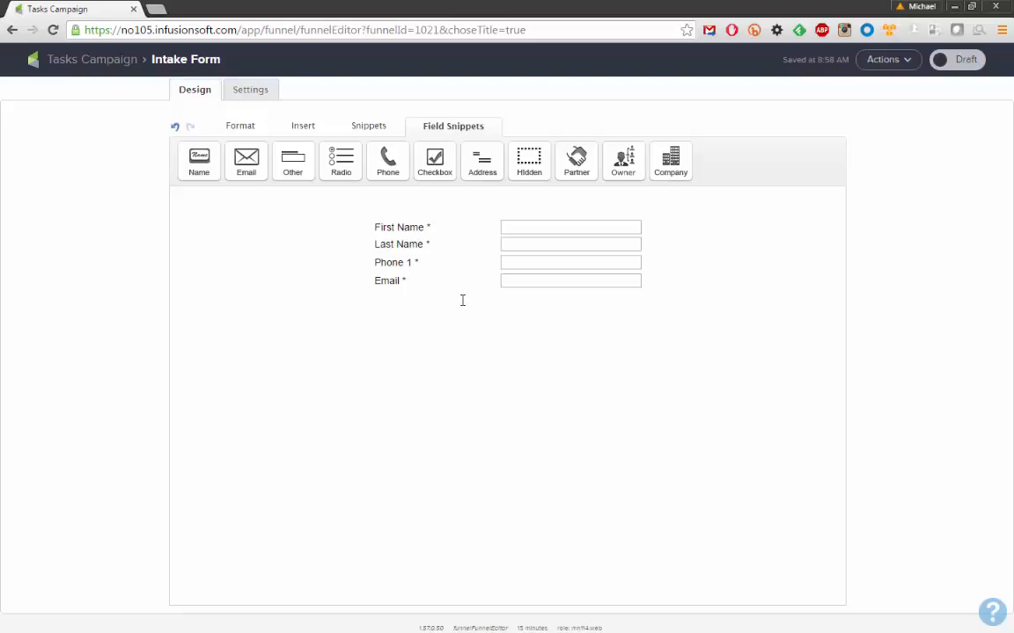
# Drop an Other field below Email and browse its Which Field list to the bottom
pyautogui.moveTo(292, 163); pyautogui.dragTo(548, 291)
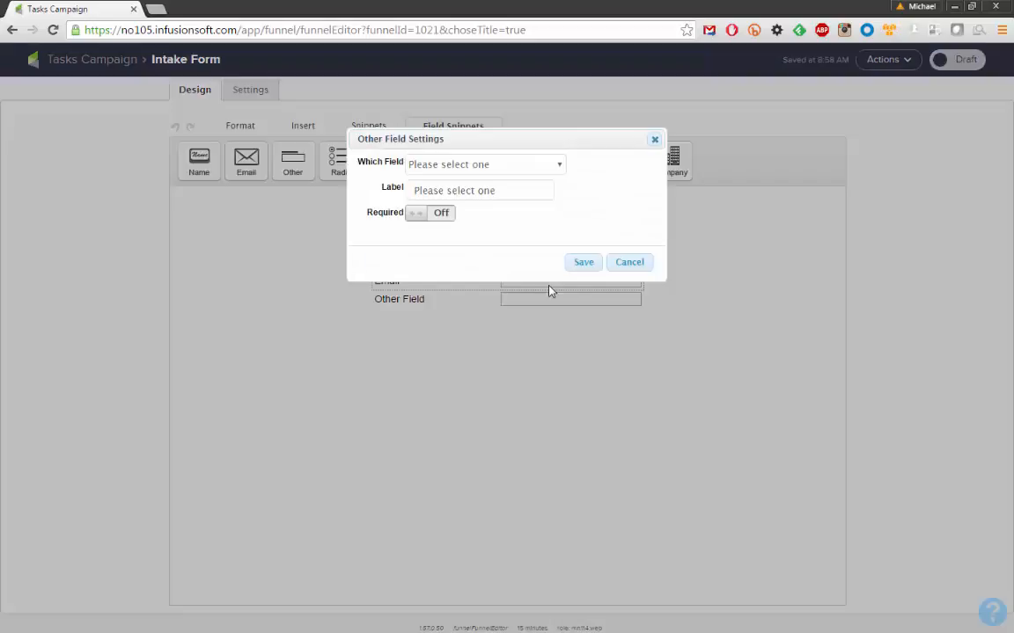
pyautogui.click(483, 167)
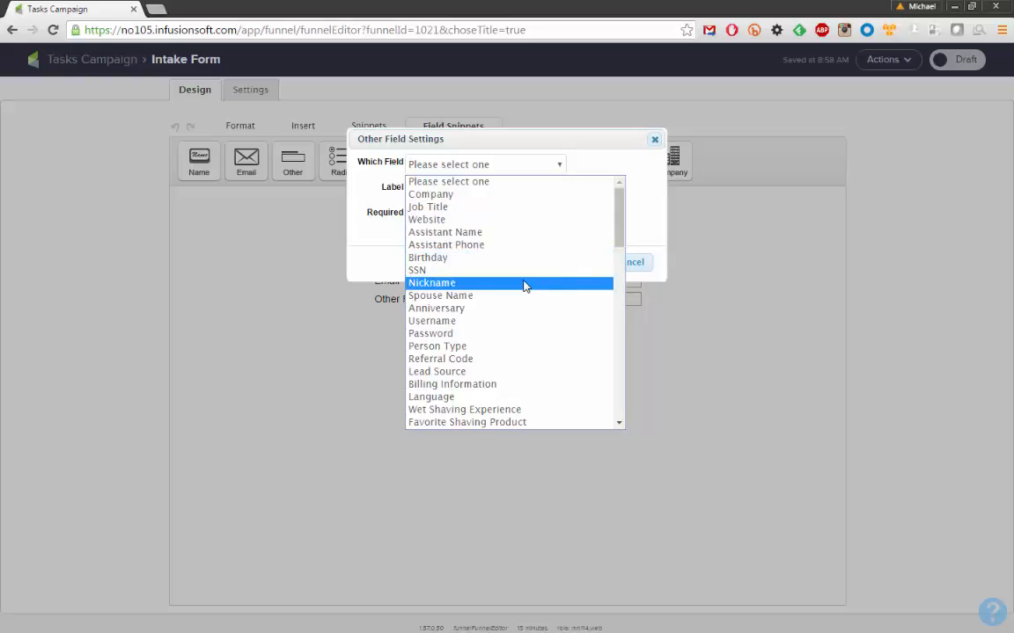
pyautogui.moveTo(622, 209); pyautogui.dragTo(621, 391)
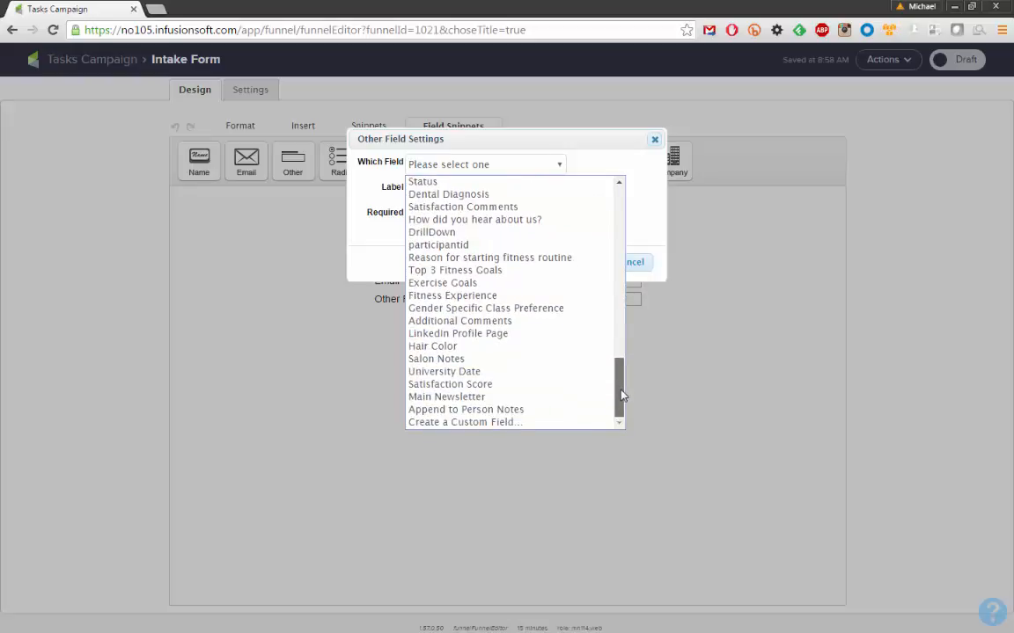
# Create the 'Goal Weight' custom field as Whole Number and make it required
pyautogui.click(475, 423)
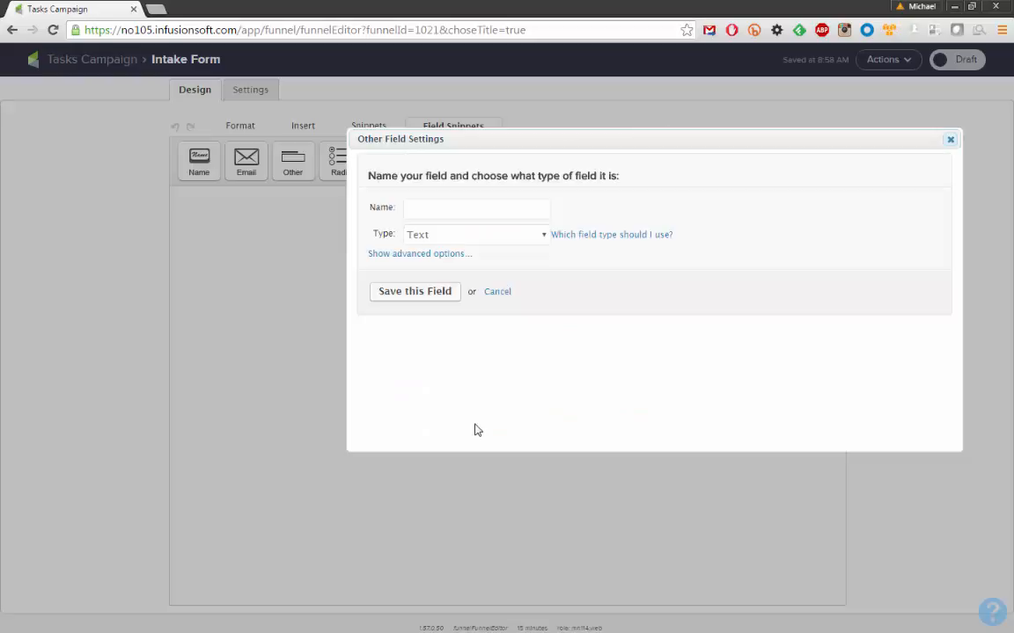
pyautogui.click(456, 210)
pyautogui.write('Goal Weight')
pyautogui.click(532, 235)
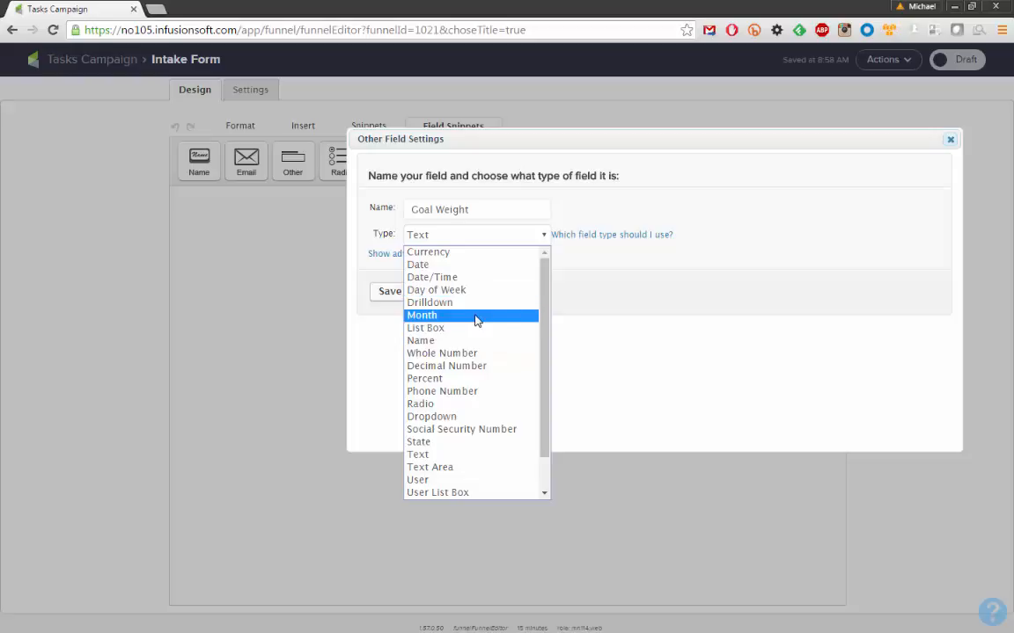
pyautogui.click(448, 355)
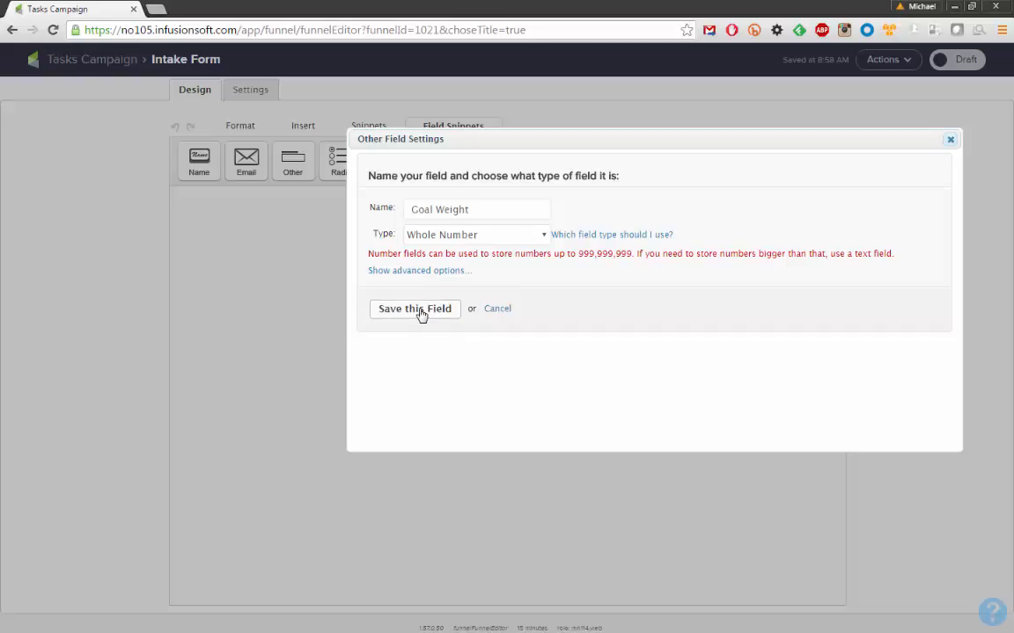
pyautogui.click(419, 313)
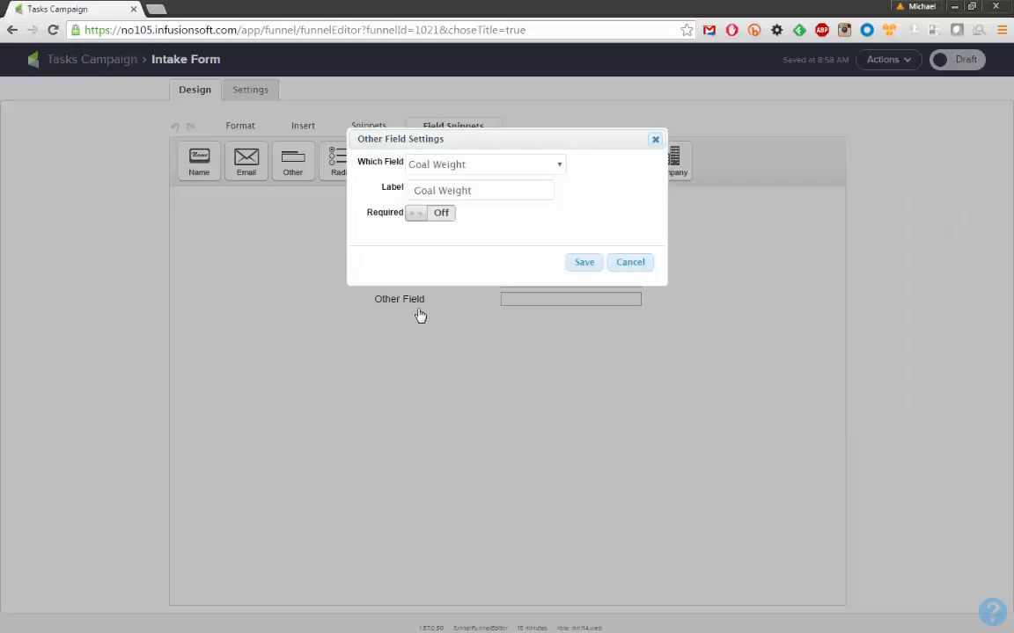
pyautogui.click(421, 214)
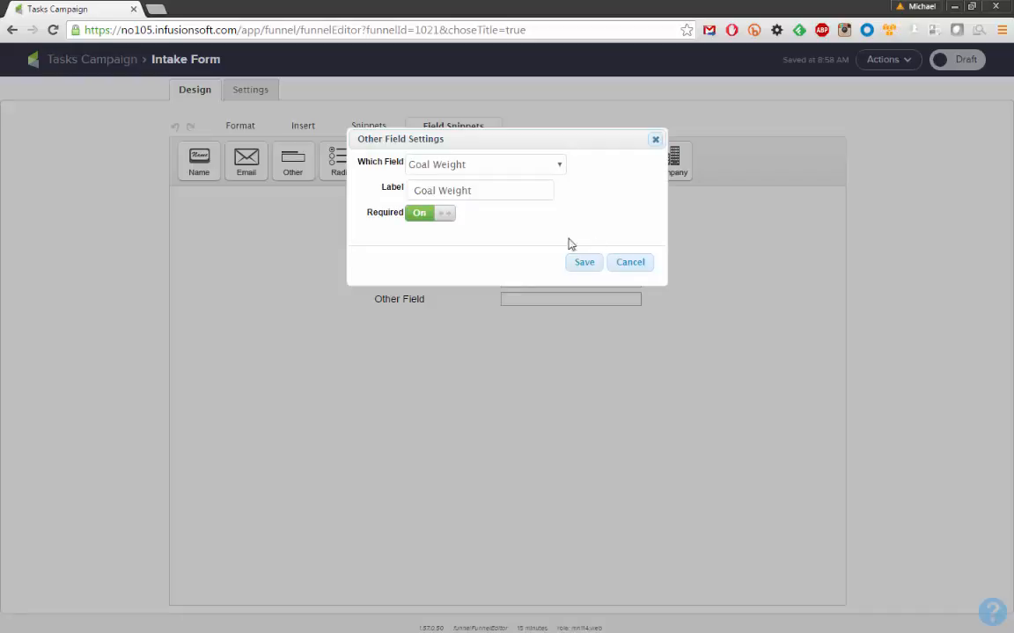
pyautogui.click(591, 268)
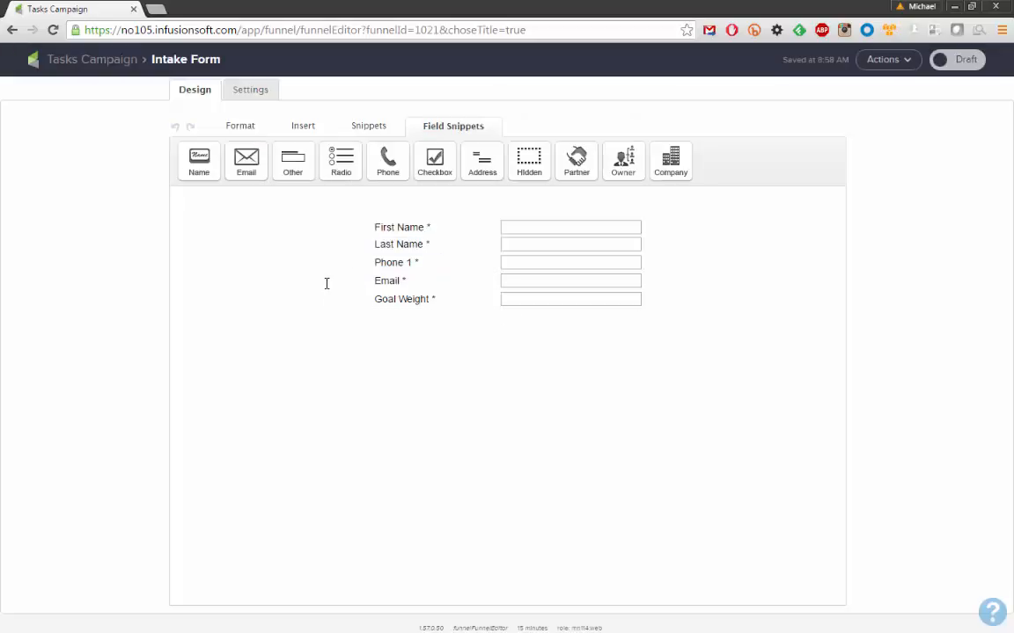
# Place an Other field below Goal Weight and assign it the Fitness Goals field
pyautogui.click(293, 172)
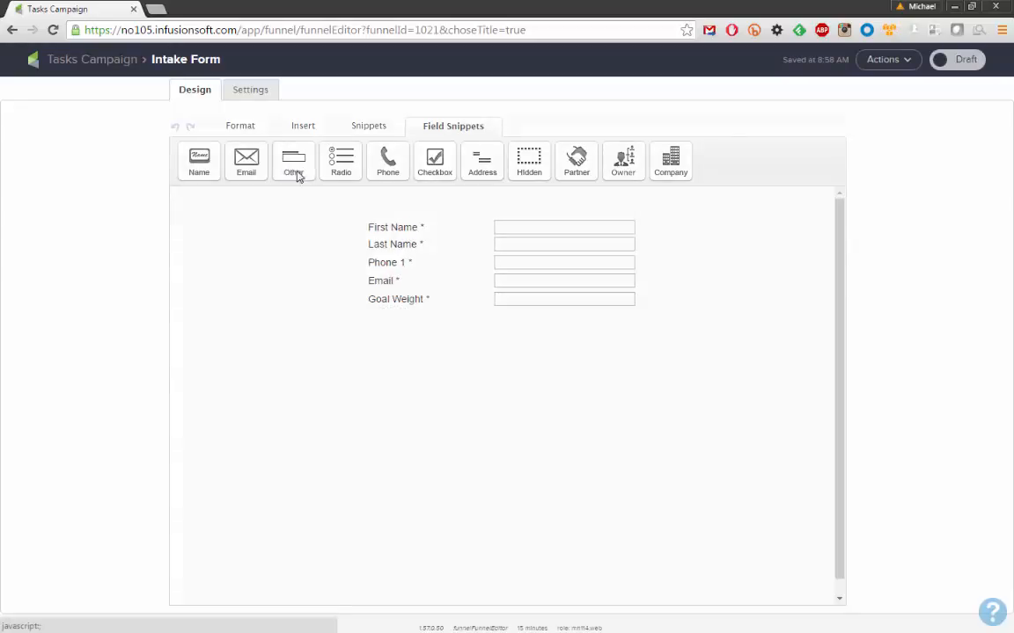
pyautogui.moveTo(298, 176); pyautogui.dragTo(507, 311)
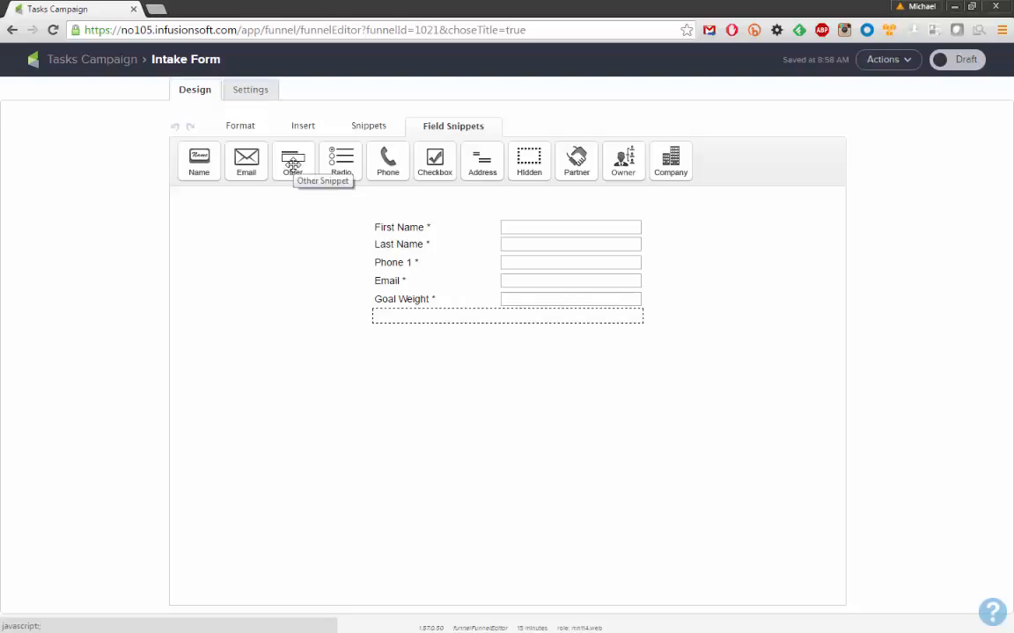
pyautogui.click(293, 167)
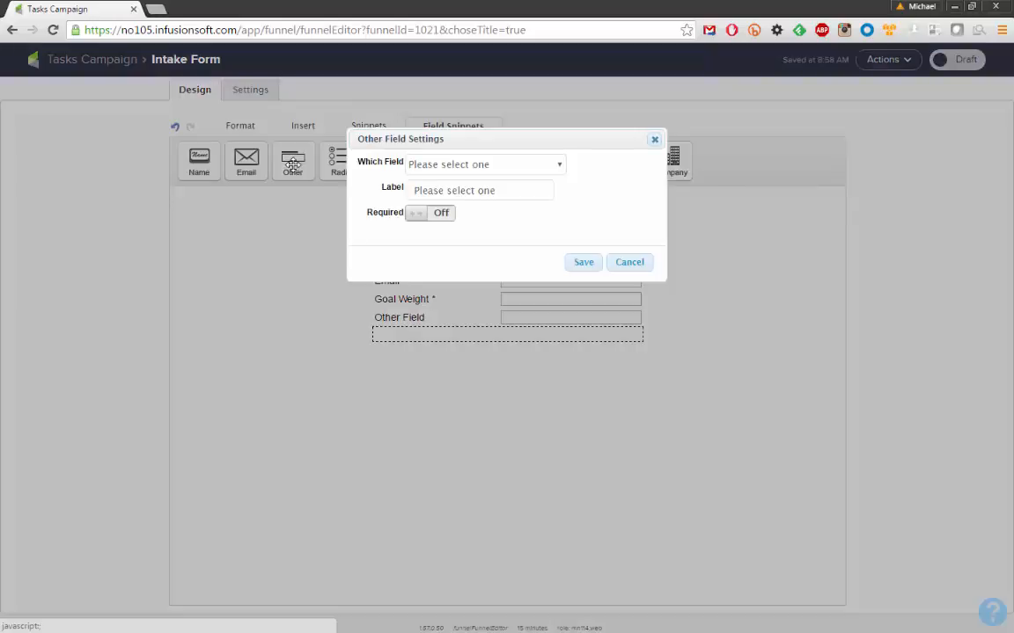
pyautogui.click(561, 165)
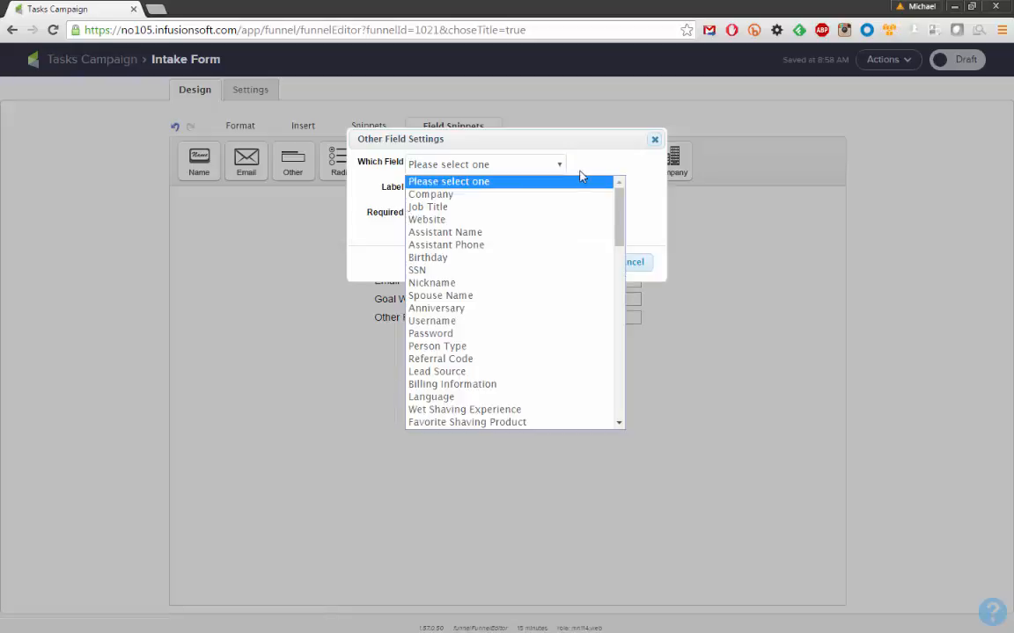
pyautogui.moveTo(619, 216); pyautogui.dragTo(621, 336)
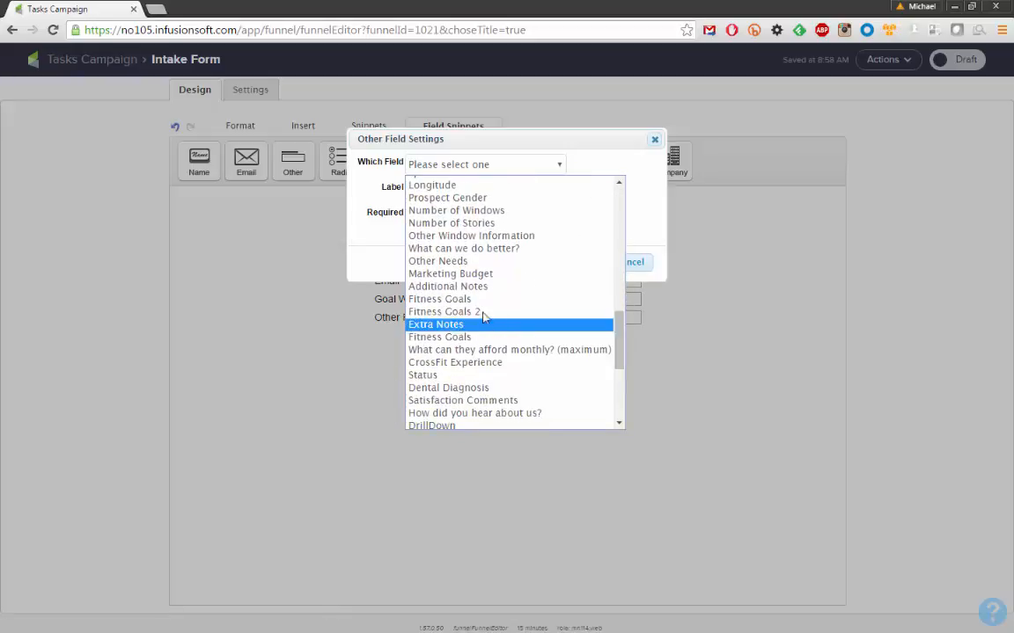
pyautogui.click(461, 303)
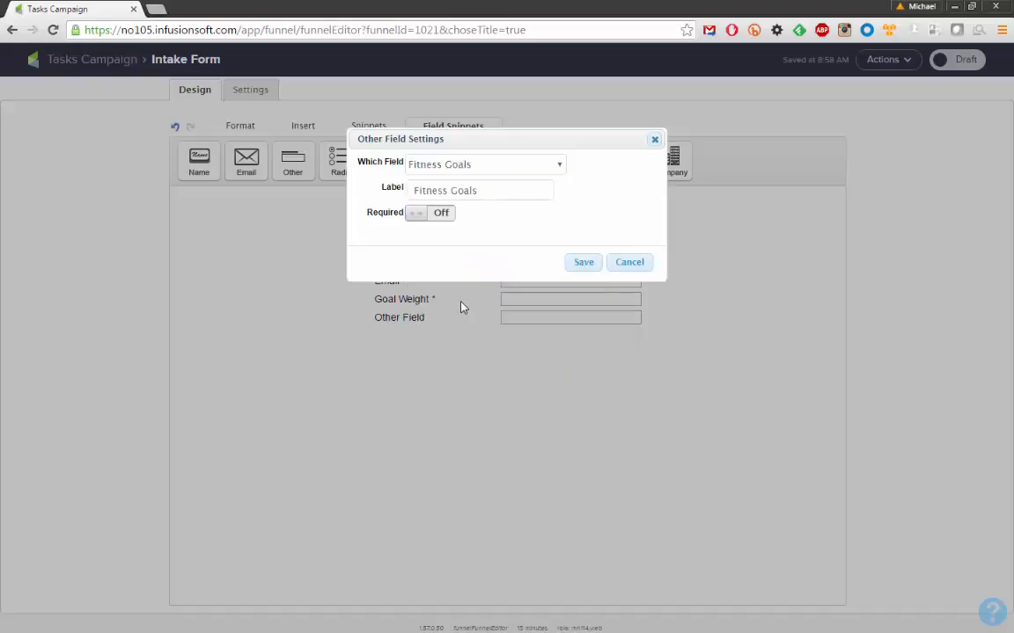
pyautogui.click(584, 263)
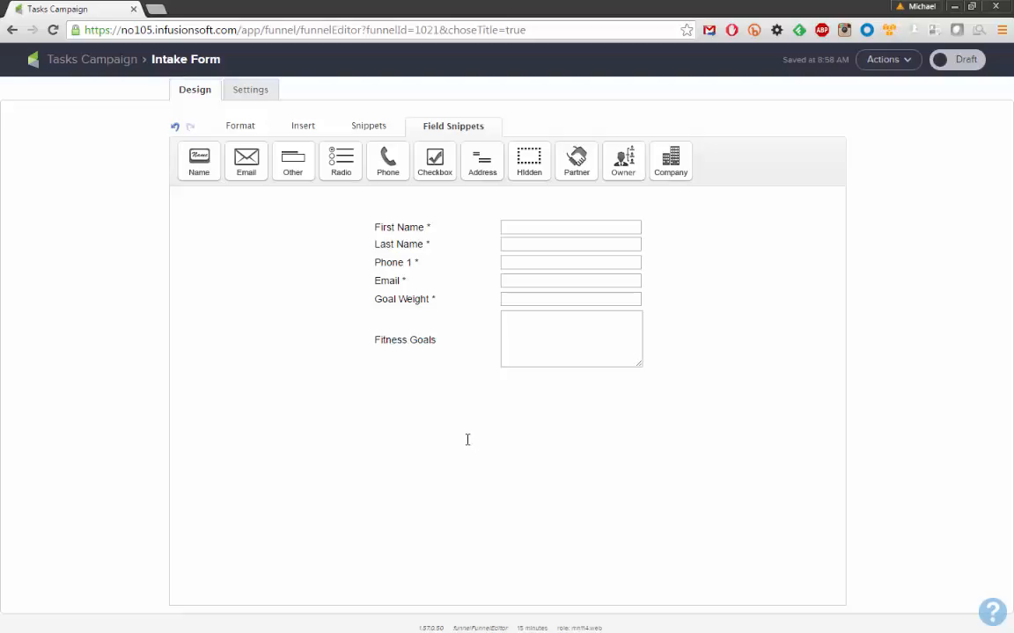
# Add Title and Paragraph snippets and set the heading to 'Form Title'
pyautogui.click(368, 129)
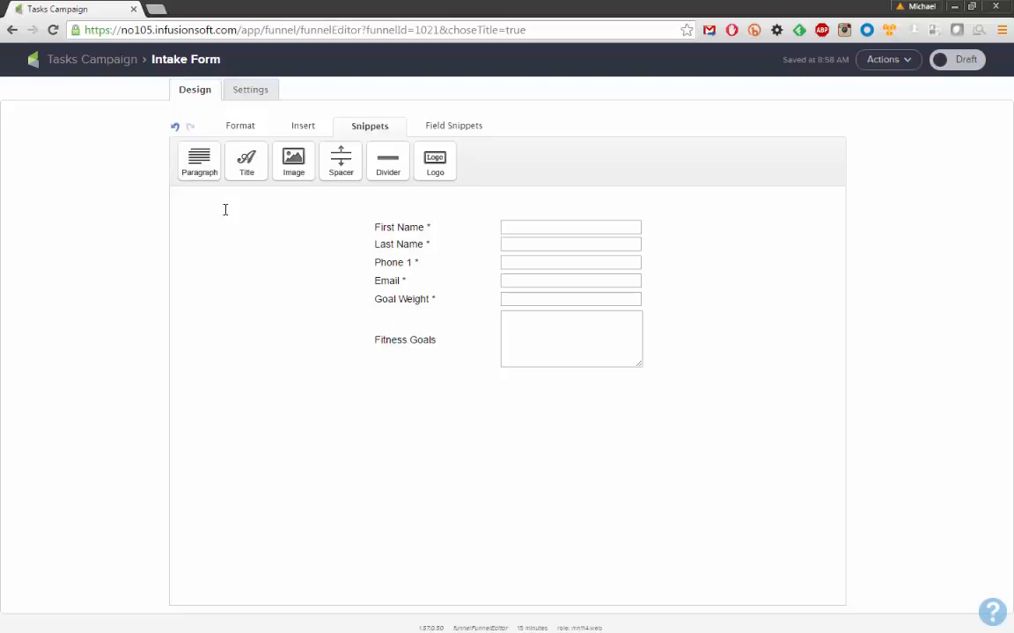
pyautogui.moveTo(246, 160); pyautogui.dragTo(457, 218)
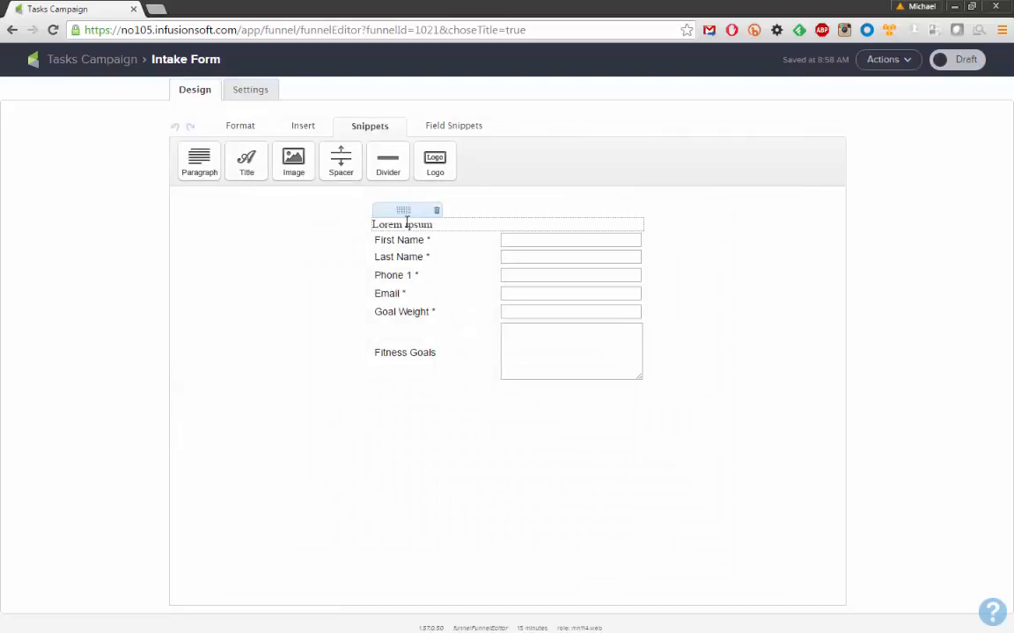
pyautogui.moveTo(211, 167); pyautogui.dragTo(431, 249)
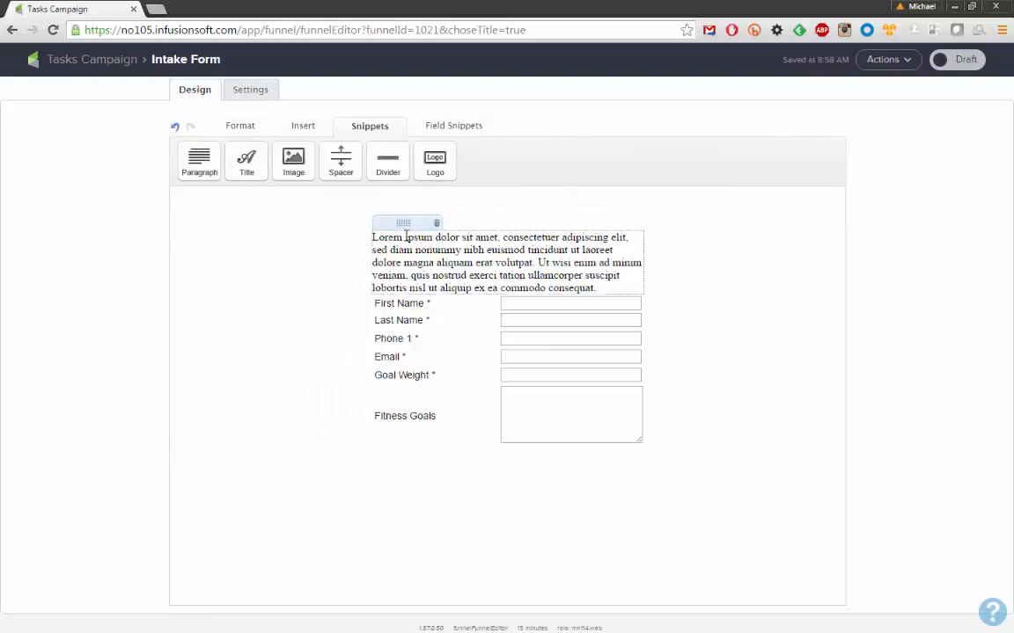
pyautogui.tripleClick(408, 225)
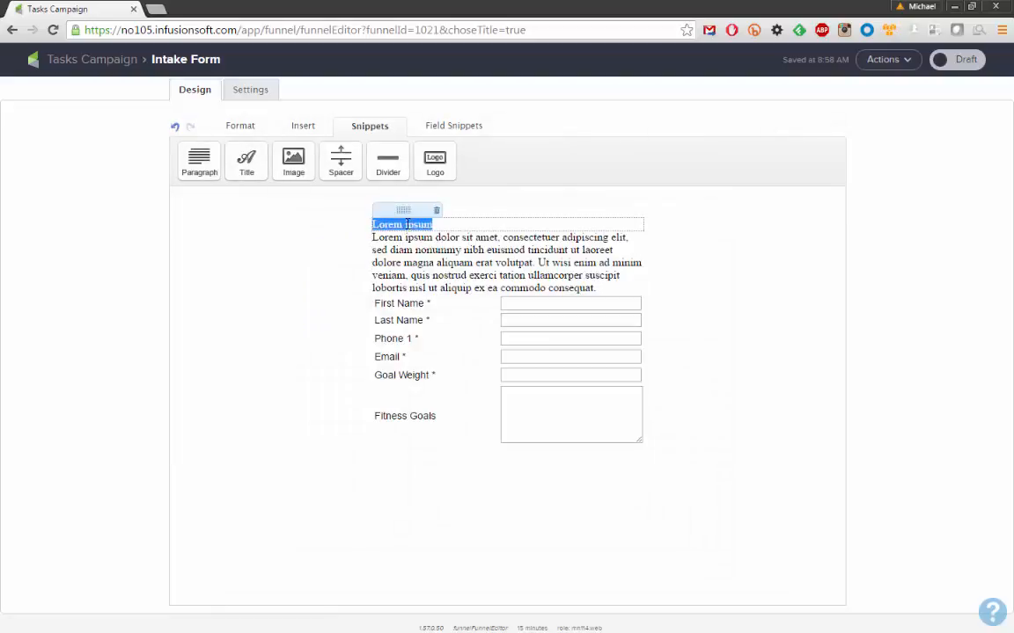
pyautogui.write('FOrm Title')
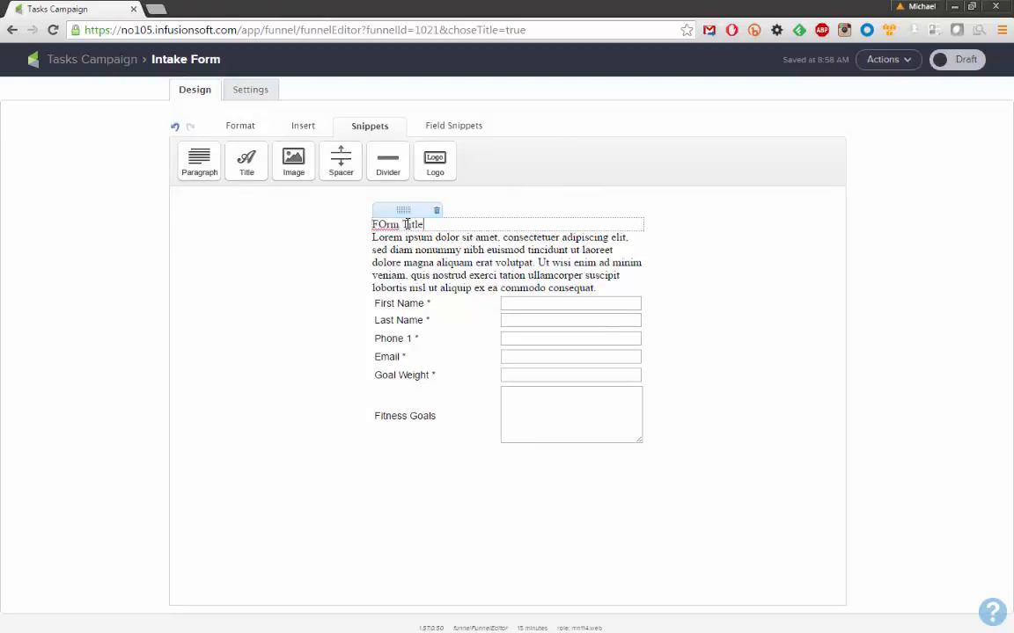
pyautogui.doubleClick(383, 224)
pyautogui.write('Form')
# Replace the paragraph text with 'Instructions' followed by lines 1, 2 and 3
pyautogui.click(405, 250)
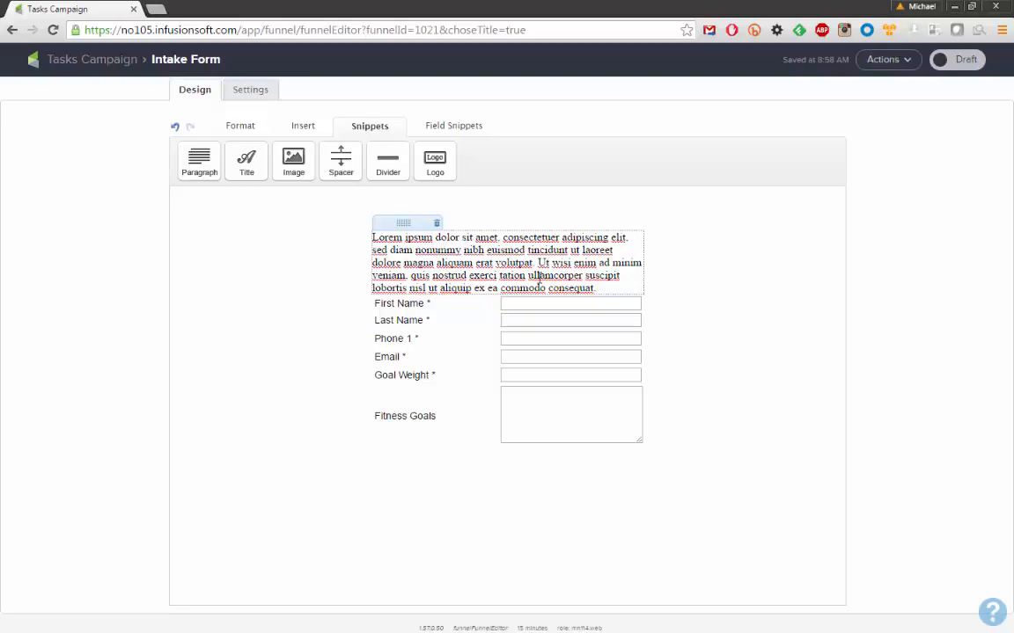
pyautogui.moveTo(597, 289); pyautogui.dragTo(361, 237)
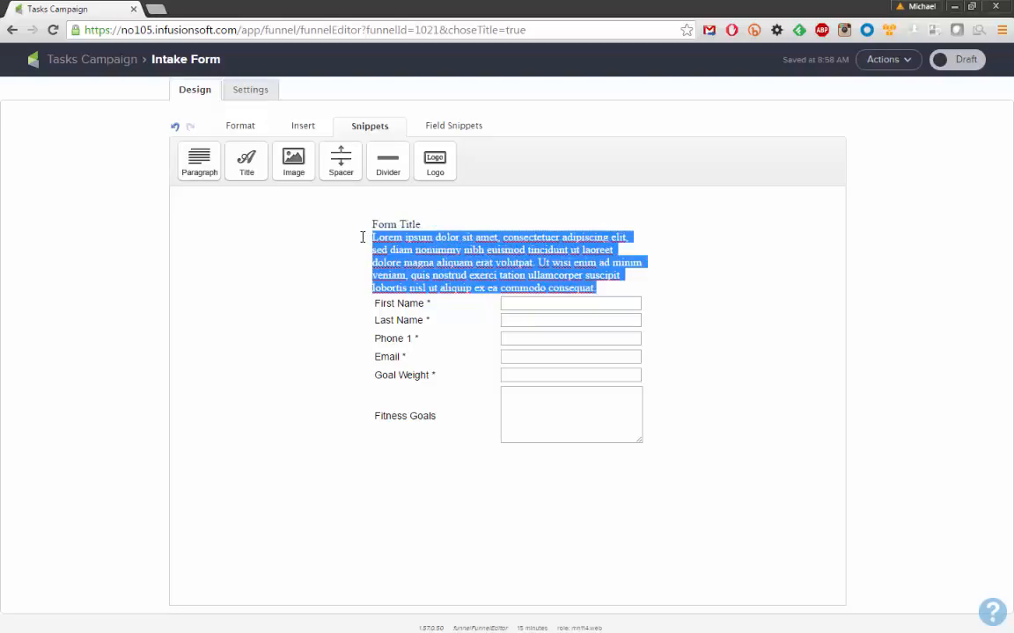
pyautogui.write('Ins')
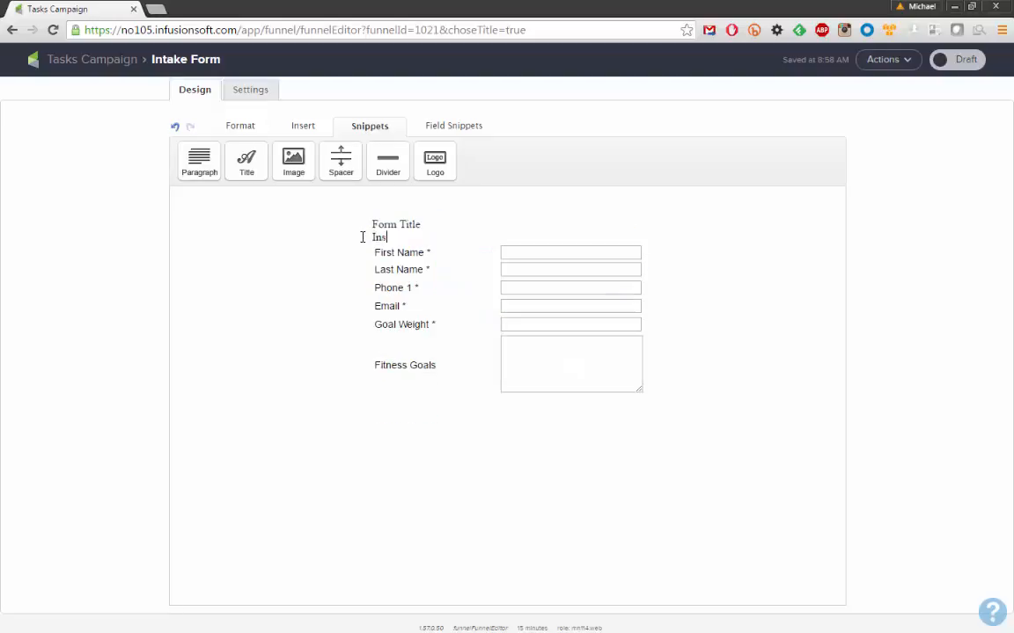
pyautogui.write('tructions')
pyautogui.press('Return')
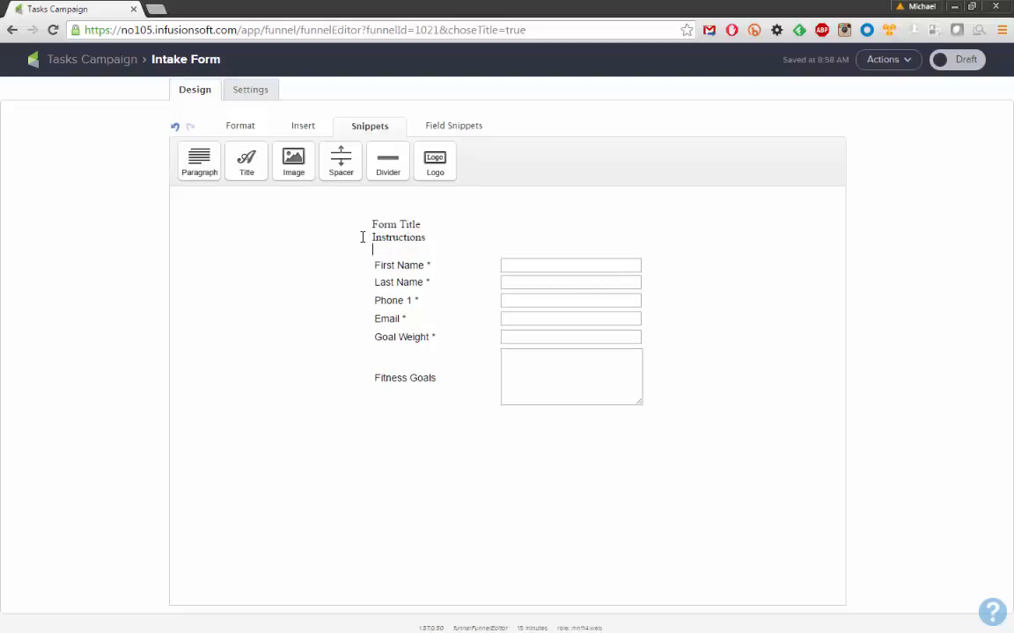
pyautogui.write('1')
pyautogui.press('Return')
pyautogui.write('2')
pyautogui.press('Return')
pyautogui.write('3')
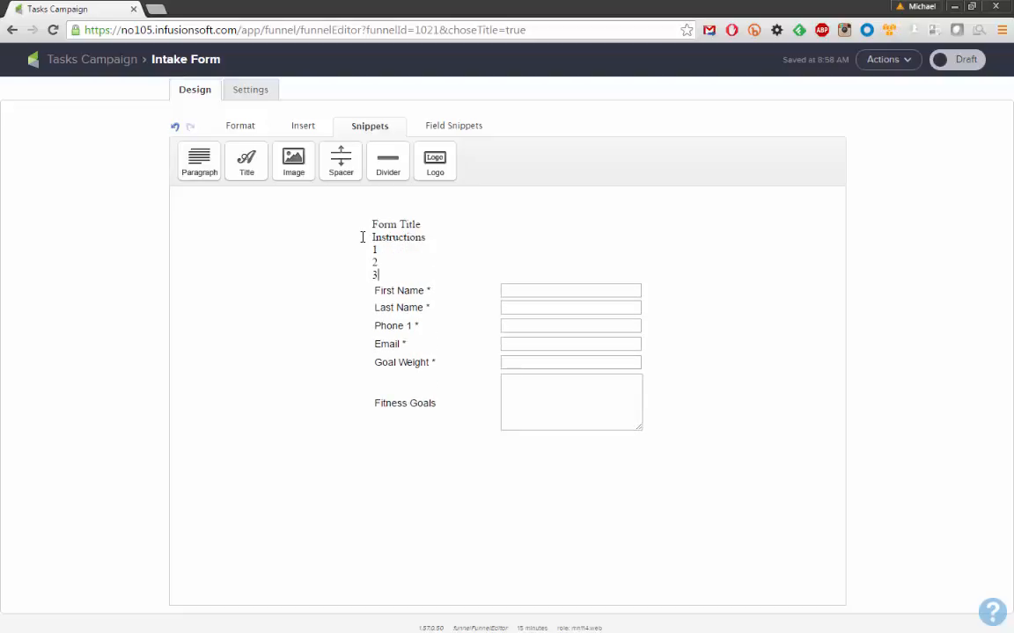
pyautogui.press('Return')
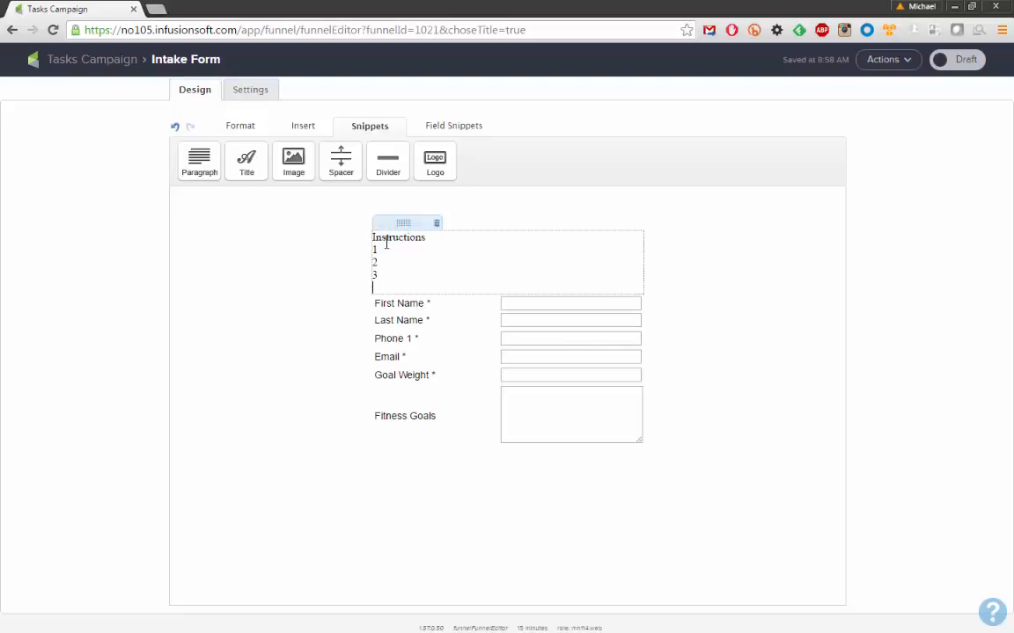
# Add a hyphen after each instruction number so the lines read 1-, 2-, 3-
pyautogui.click(391, 250)
pyautogui.write('-')
pyautogui.press('Down')
pyautogui.write('-')
pyautogui.press('Down')
pyautogui.write('-')
# Add a quoted "example scripts..." line beneath the numbered instructions
pyautogui.press('Return')
pyautogui.press('Return')
pyautogui.write('"sc')
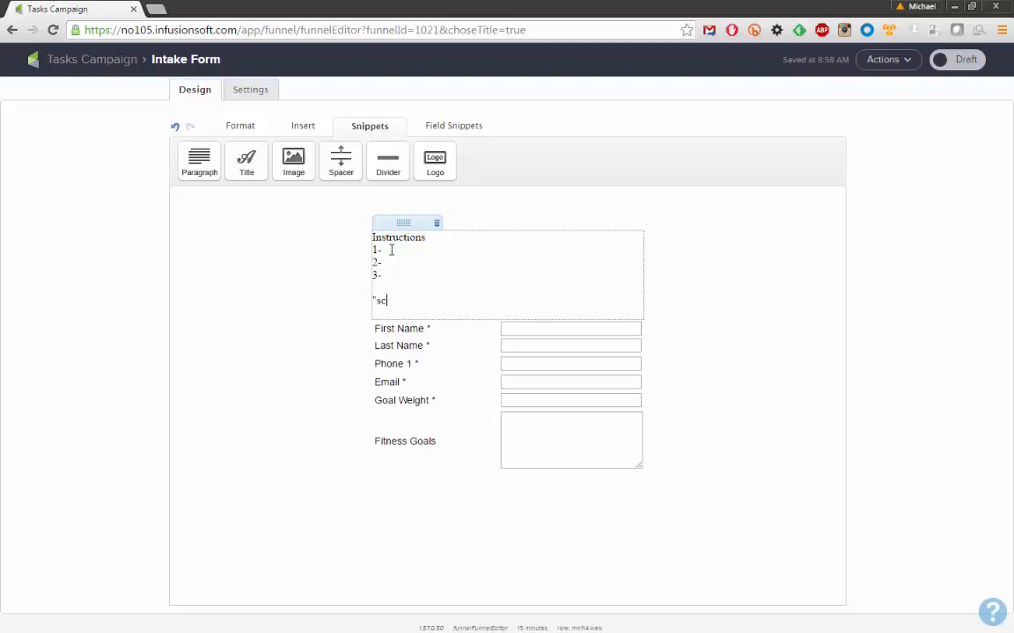
pyautogui.press('BackSpace')
pyautogui.write('example scripts..."')
# Type "Automation..." on a new line after the example scripts and select the instructions block
pyautogui.click(343, 287)
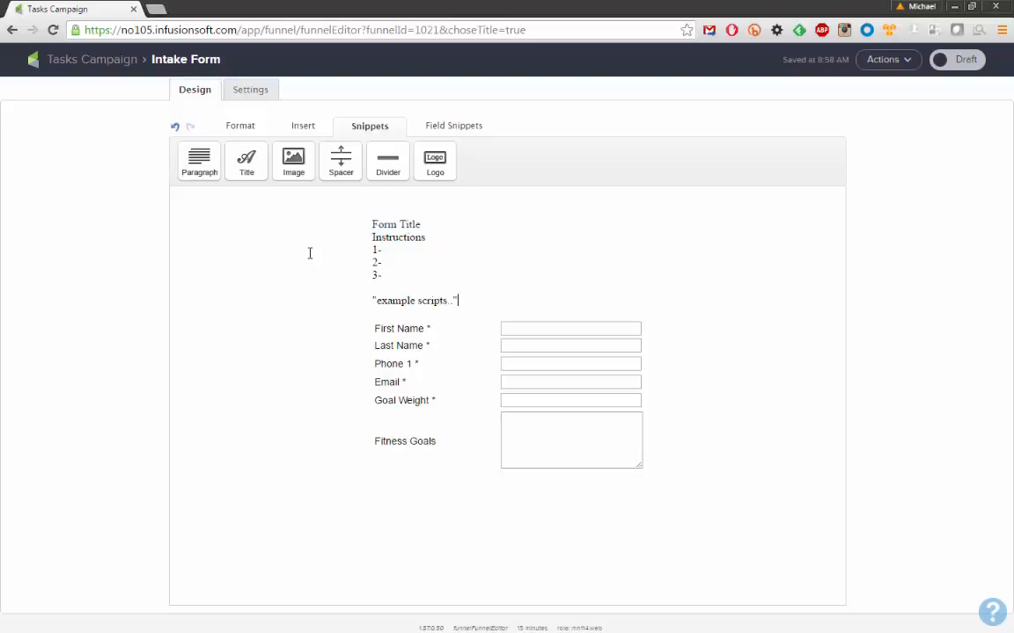
pyautogui.press('Return')
pyautogui.write('Aut')
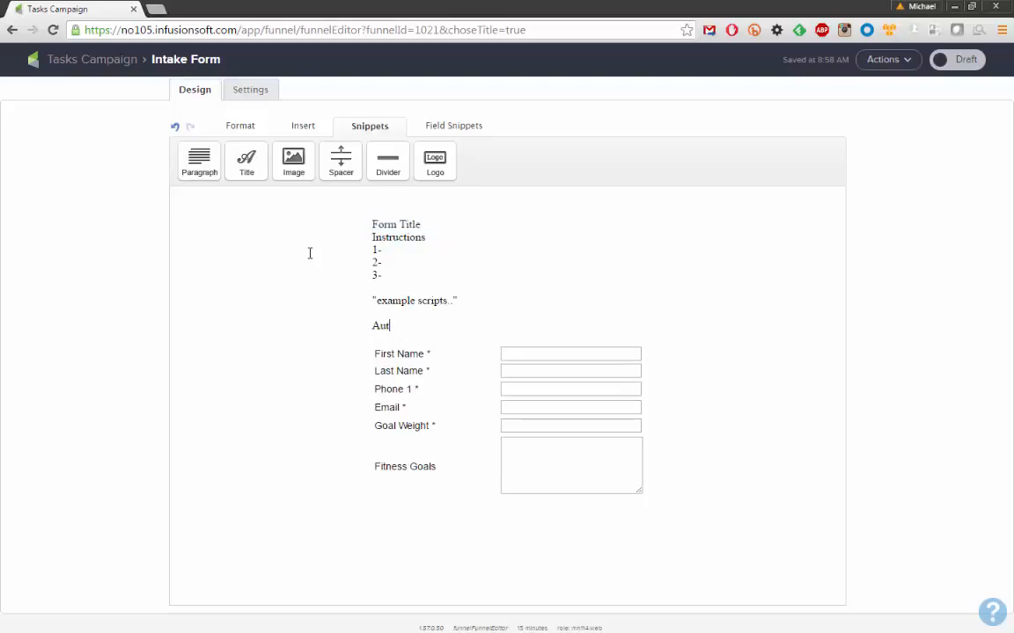
pyautogui.write('omation...')
pyautogui.click(377, 290)
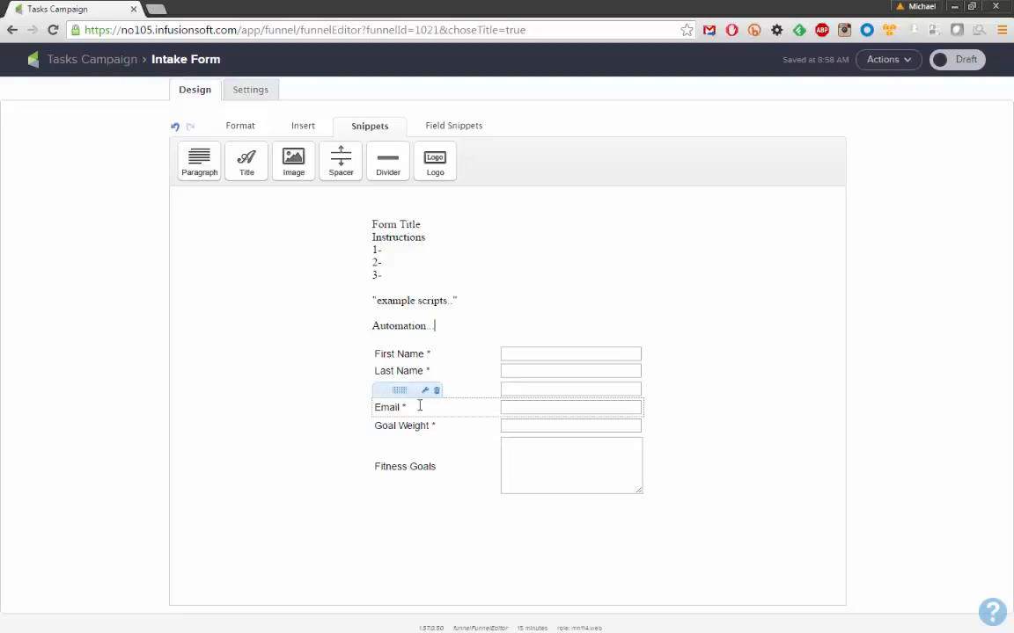
# Switch the Intake Form to Ready, return to the Tasks Campaign canvas, and select the Intake Form goal
pyautogui.click(939, 62)
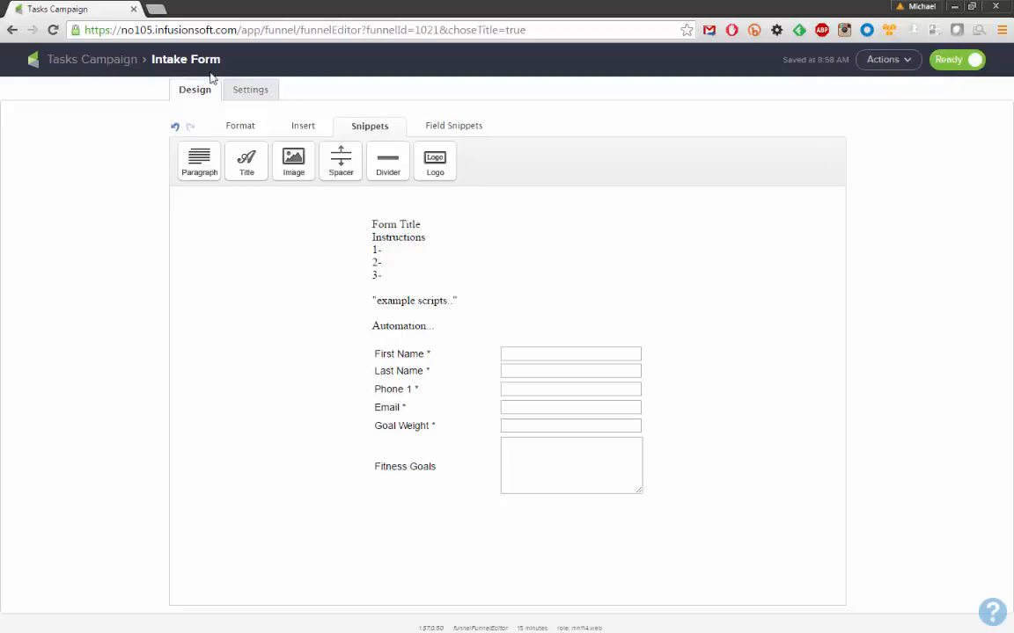
pyautogui.click(83, 61)
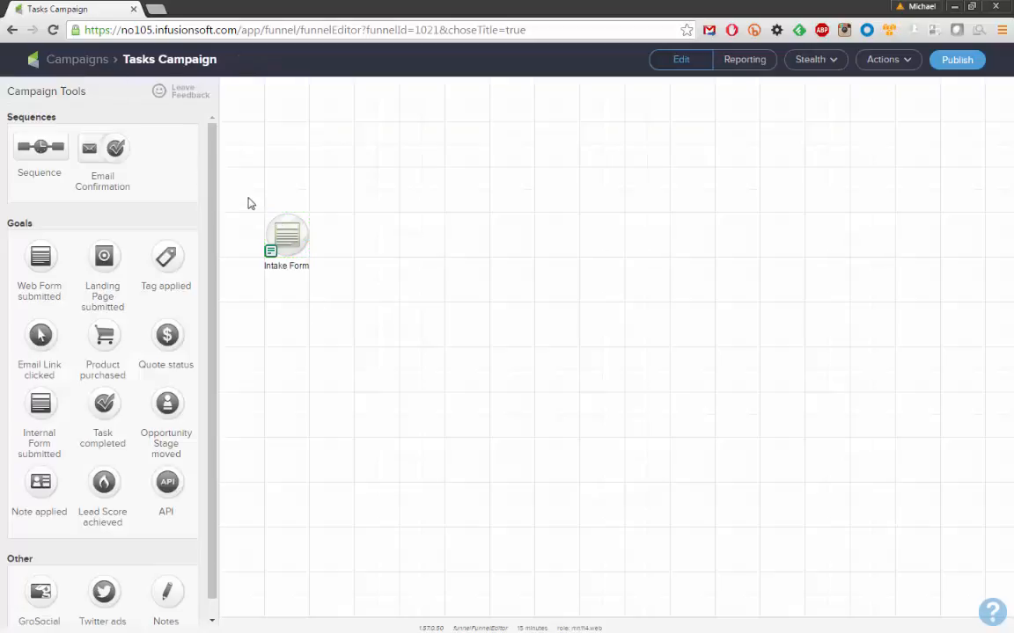
pyautogui.moveTo(248, 197); pyautogui.dragTo(329, 292)
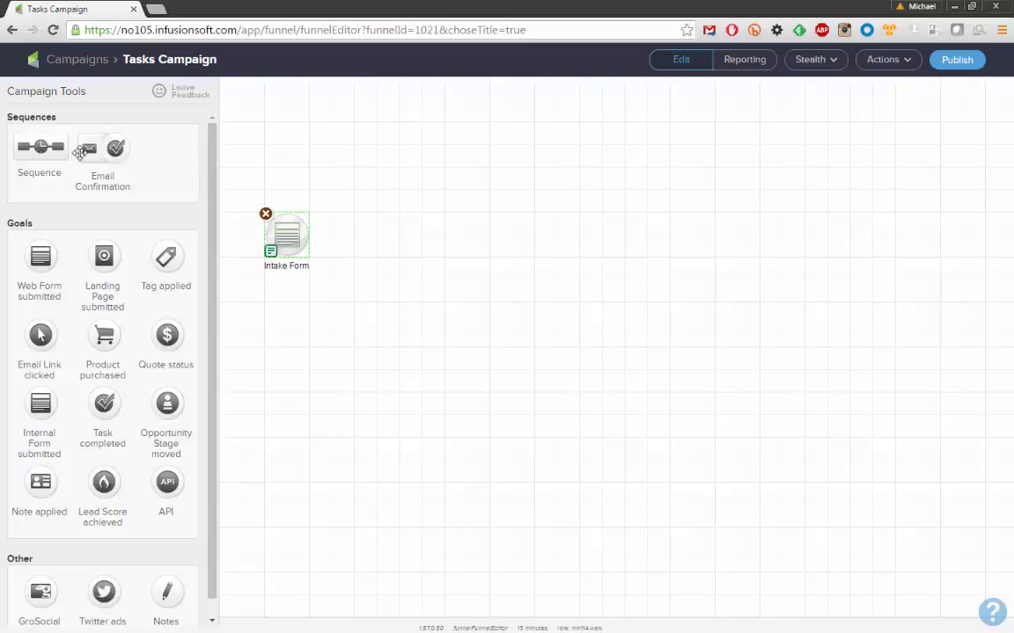
# Place a new sequence beside the Intake Form goal and open the Untitled Sequence
pyautogui.moveTo(41, 146); pyautogui.dragTo(422, 245)
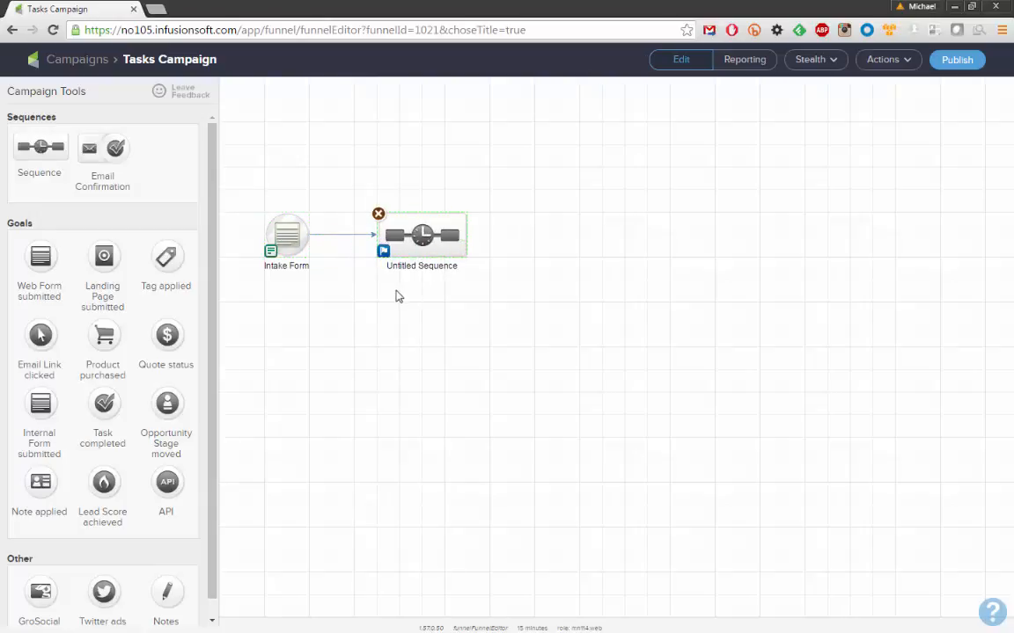
pyautogui.doubleClick(421, 234)
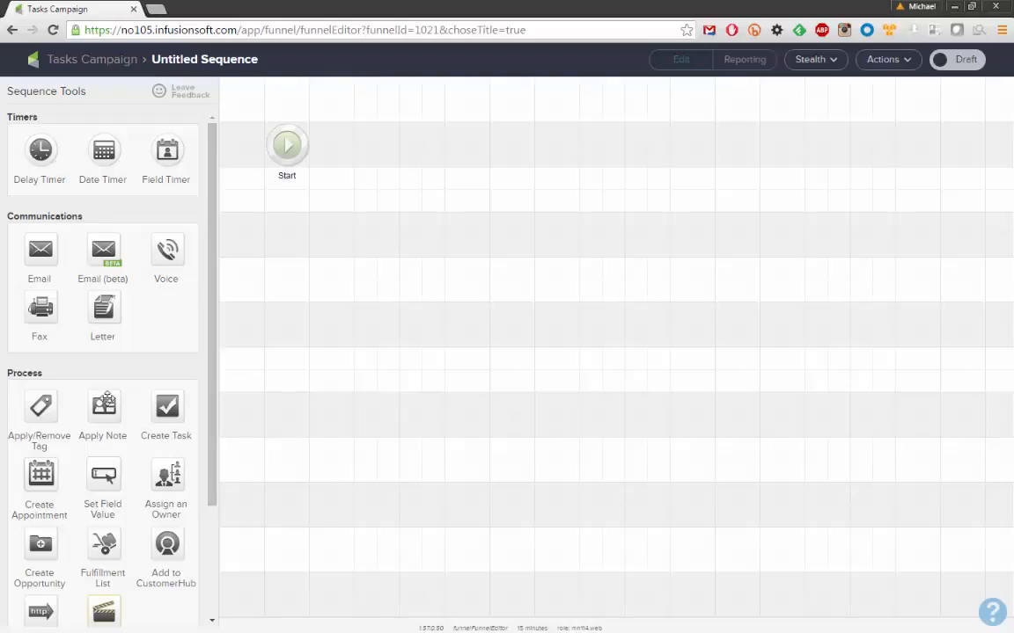
# Add an Apply/Remove Tag step after Start that applies the Gym Walk In tag, and save it
pyautogui.moveTo(41, 403); pyautogui.dragTo(377, 145)
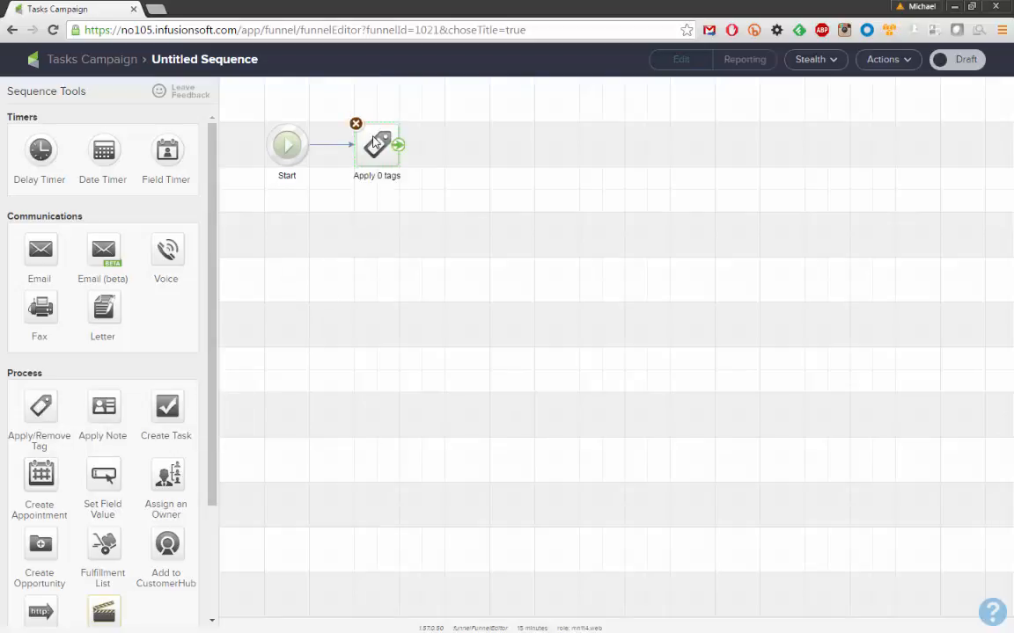
pyautogui.doubleClick(377, 146)
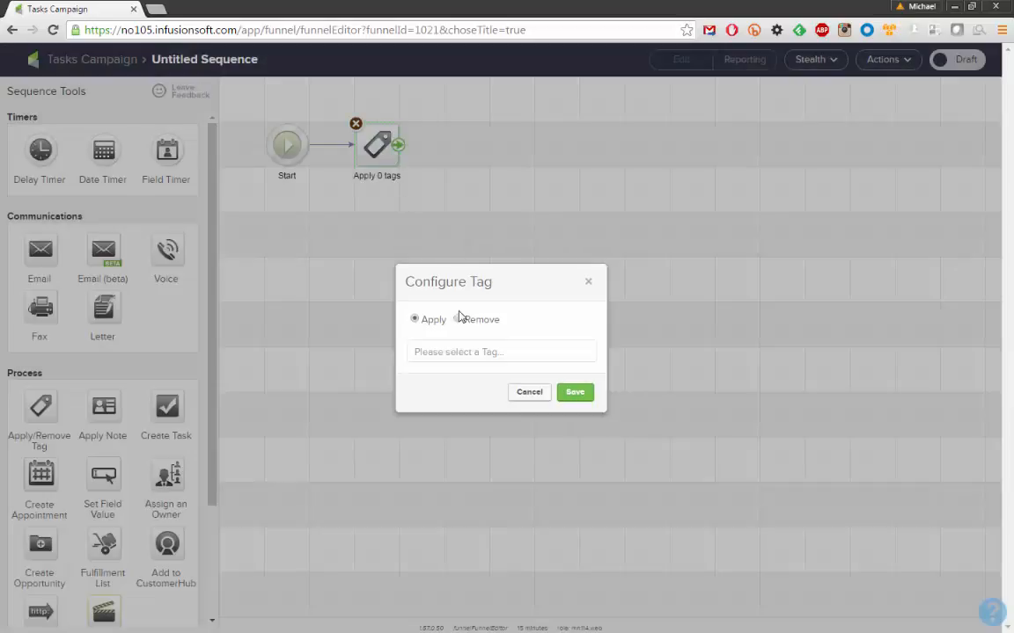
pyautogui.click(461, 351)
pyautogui.write('gym')
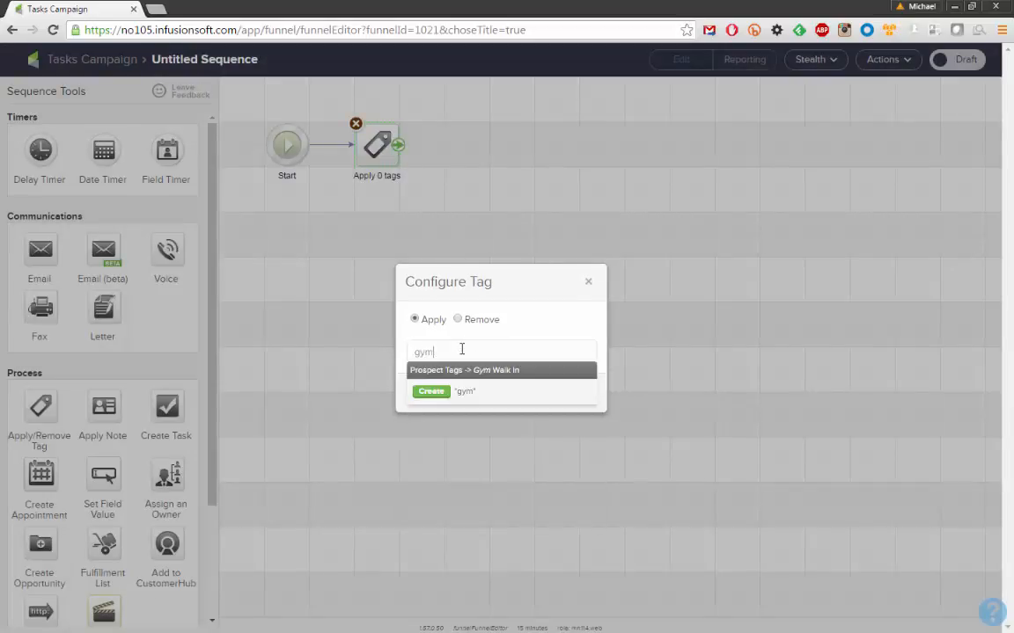
pyautogui.click(515, 373)
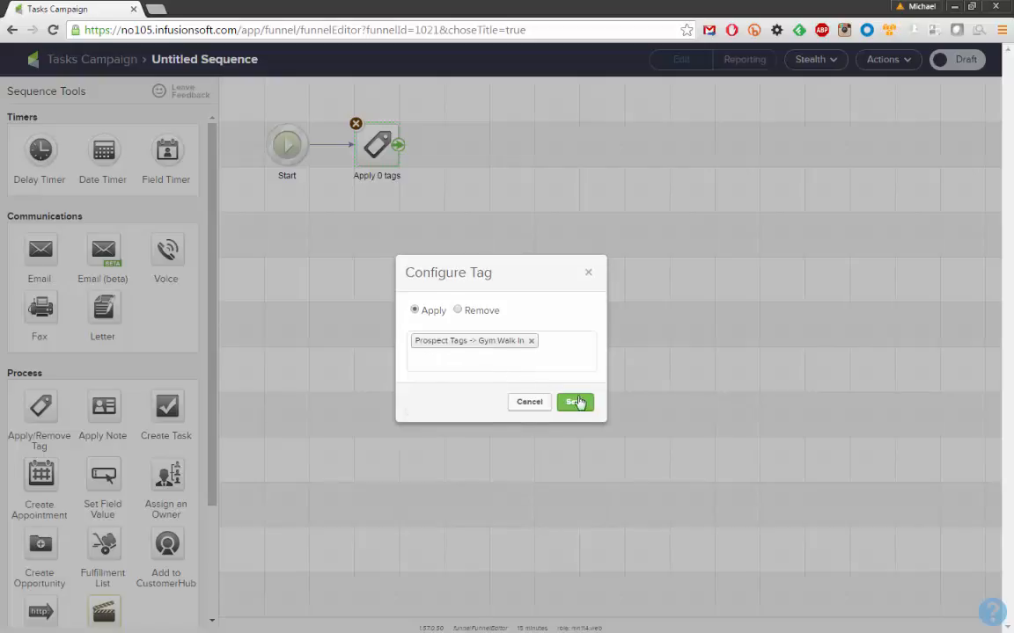
pyautogui.click(584, 409)
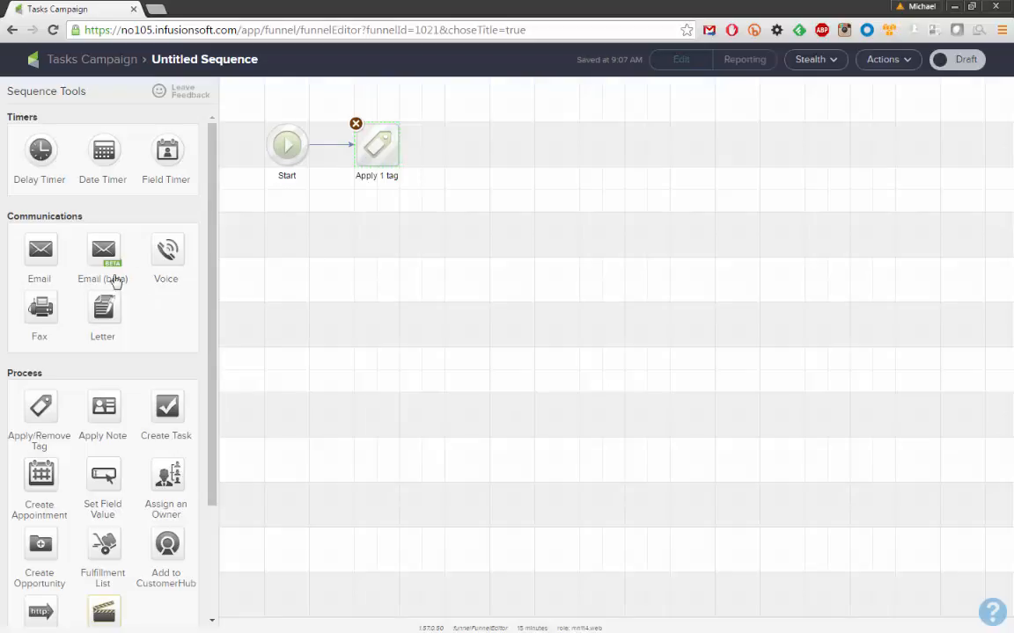
# Add an email step named "Thank You" after the tag step, followed by a Create Task step
pyautogui.moveTo(41, 251); pyautogui.dragTo(466, 152)
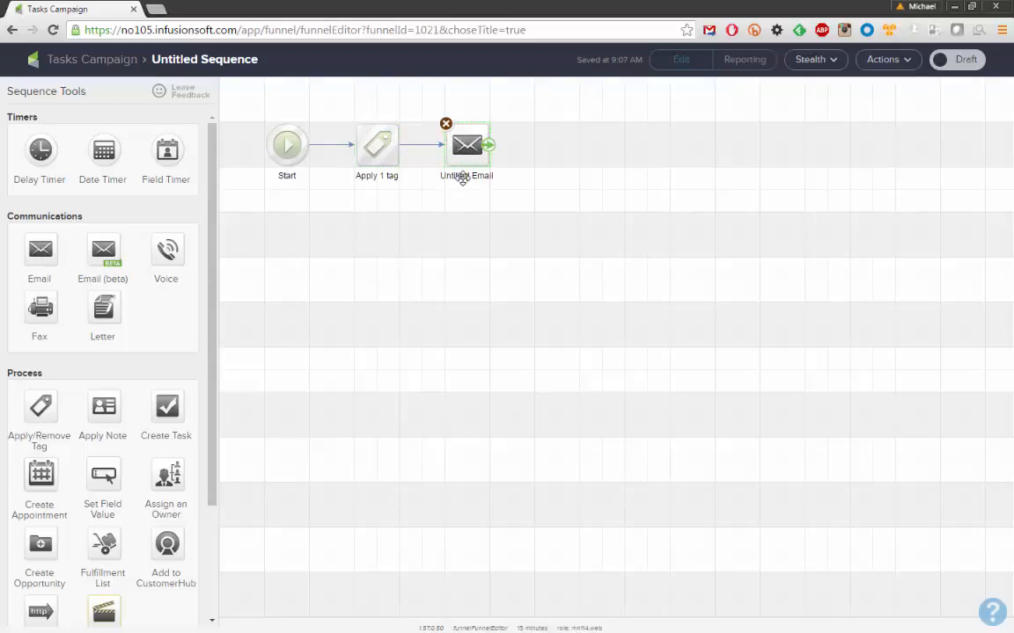
pyautogui.click(463, 177)
pyautogui.write('Thank You')
pyautogui.press('Return')
pyautogui.click(462, 213)
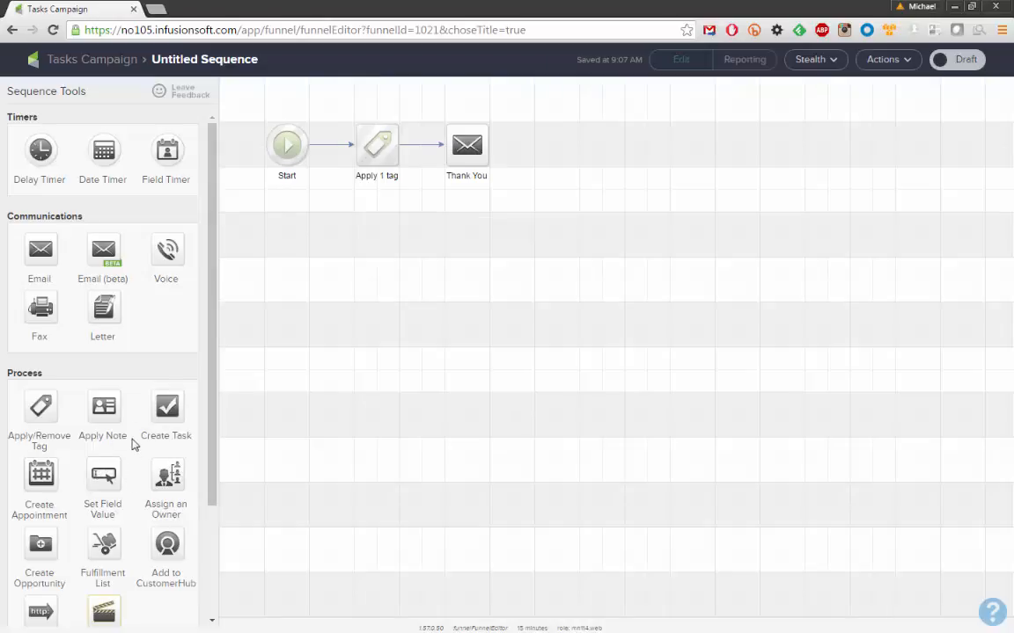
pyautogui.moveTo(161, 410); pyautogui.dragTo(556, 146)
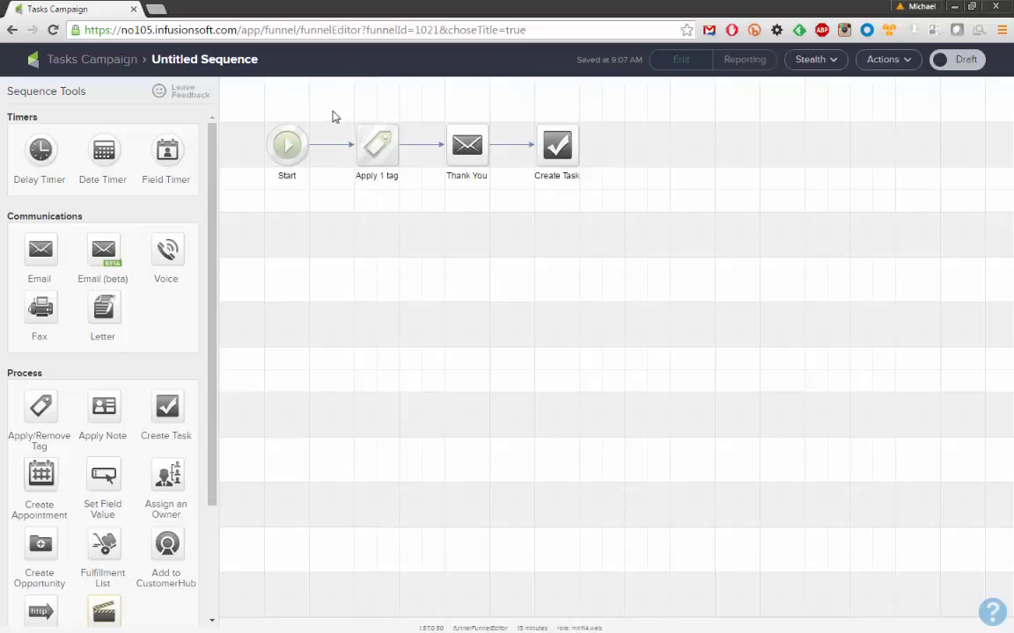
pyautogui.moveTo(331, 108); pyautogui.dragTo(607, 202)
pyautogui.click(574, 232)
pyautogui.moveTo(332, 116); pyautogui.dragTo(416, 197)
pyautogui.moveTo(436, 108); pyautogui.dragTo(503, 197)
# Shift Thank You and Create Task right, remove their link to the tag step, and add a Delay Timer
pyautogui.moveTo(417, 96); pyautogui.dragTo(607, 220)
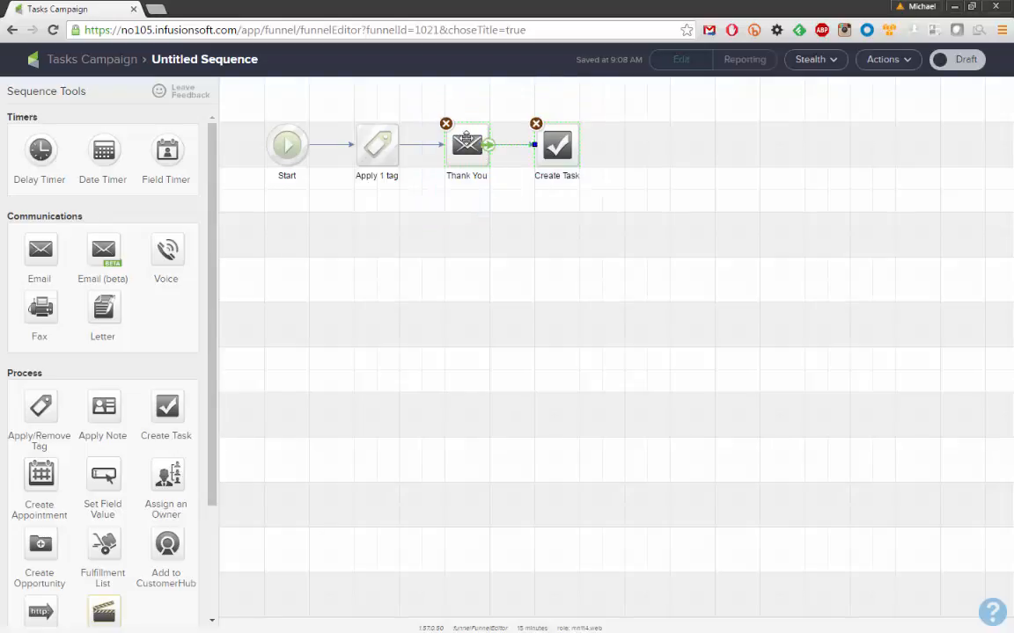
pyautogui.moveTo(465, 142); pyautogui.dragTo(616, 151)
pyautogui.moveTo(449, 125); pyautogui.dragTo(493, 156)
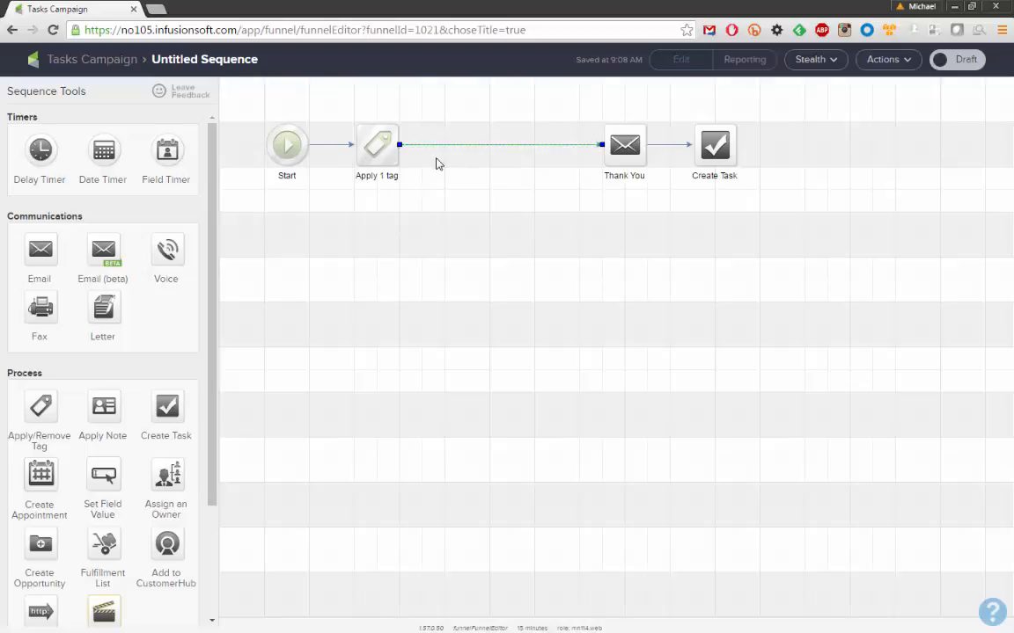
pyautogui.press('Delete')
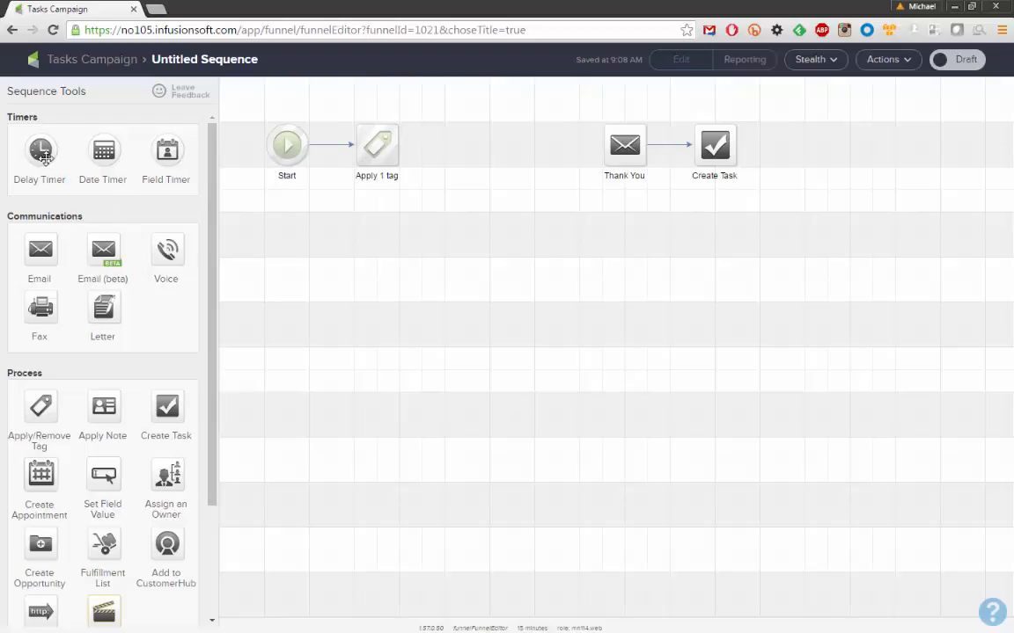
pyautogui.moveTo(45, 155); pyautogui.dragTo(565, 134)
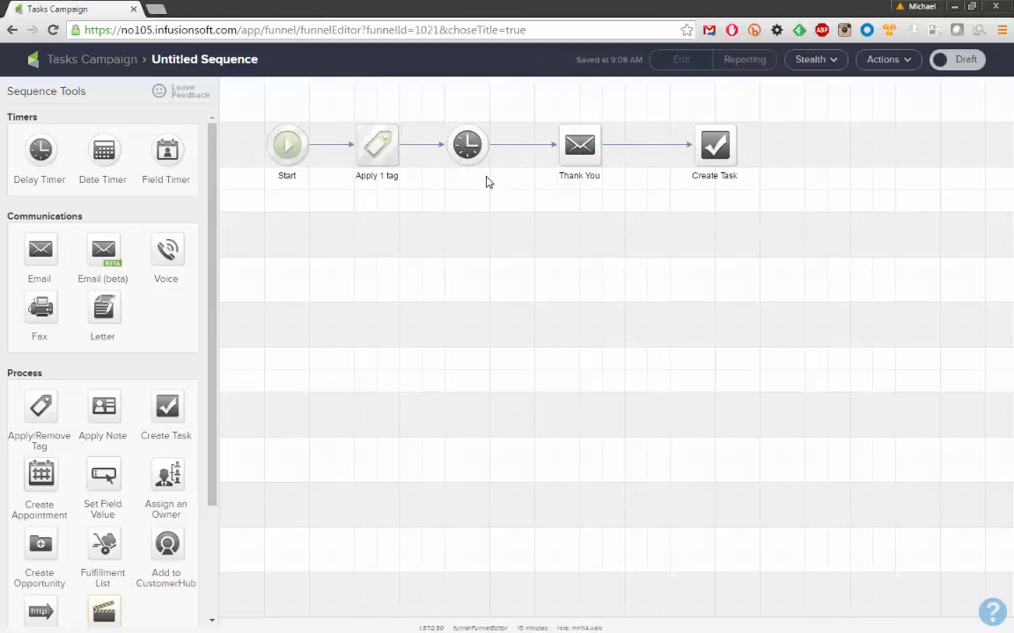
# Configure the delay timer for 4 Hour(s), Any Day, between 8 AM and 10 PM, and save
pyautogui.doubleClick(466, 145)
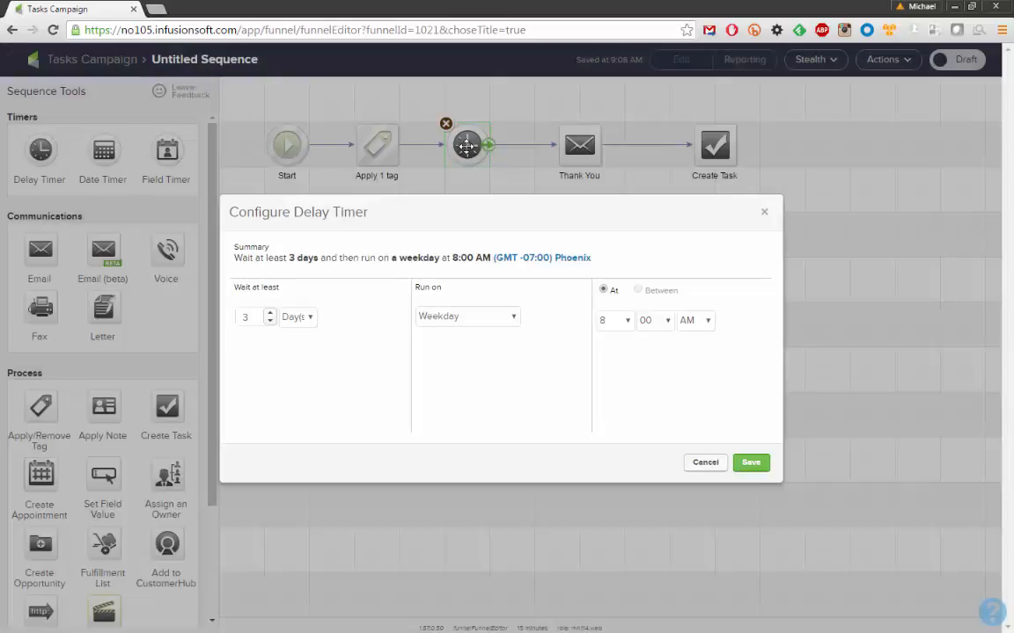
pyautogui.click(308, 318)
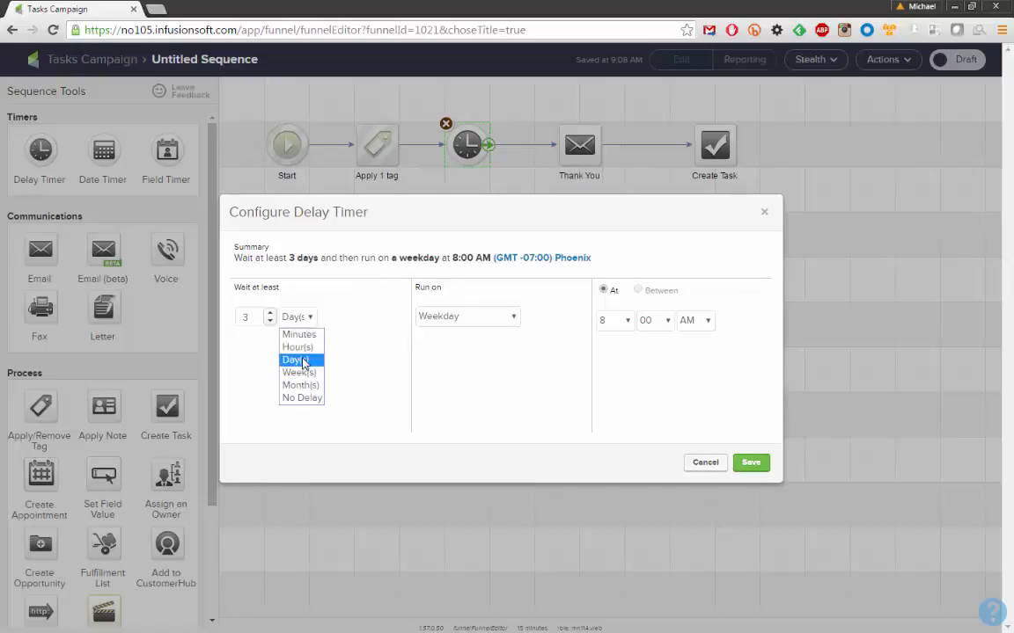
pyautogui.click(298, 346)
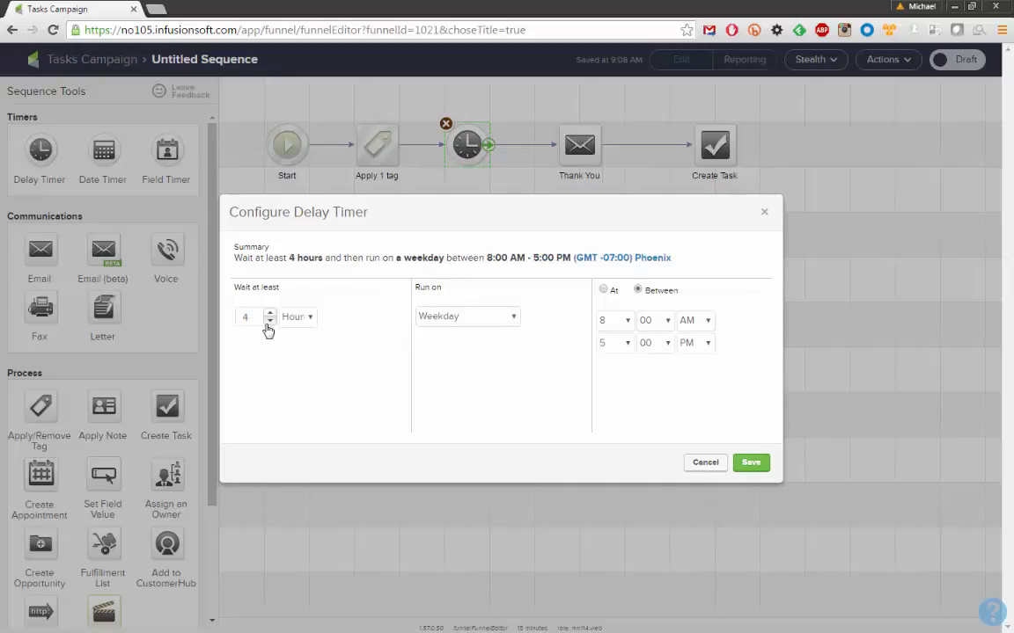
pyautogui.click(435, 320)
pyautogui.click(437, 330)
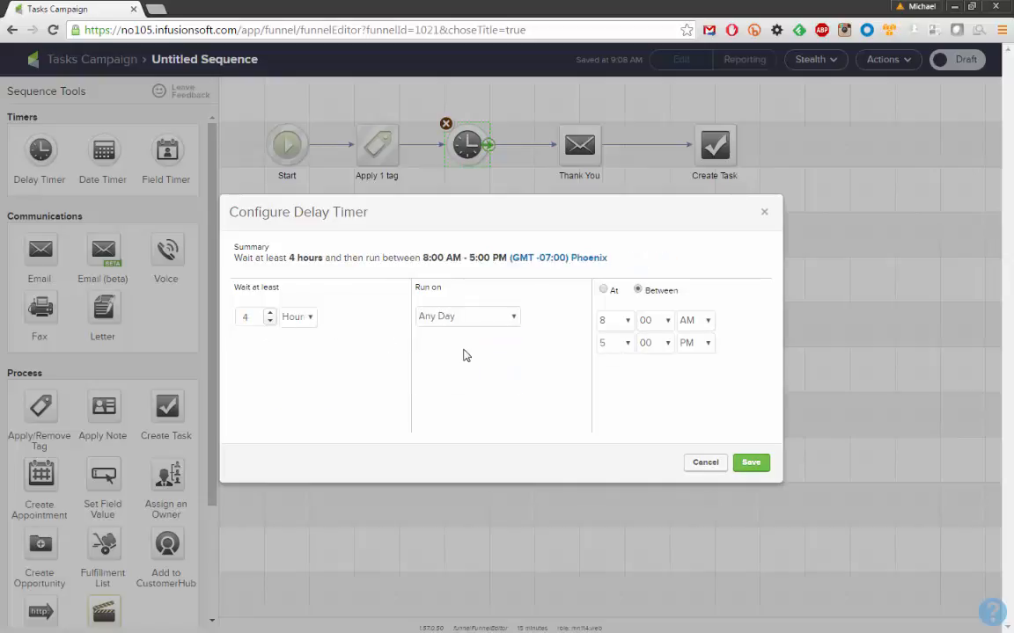
pyautogui.click(626, 343)
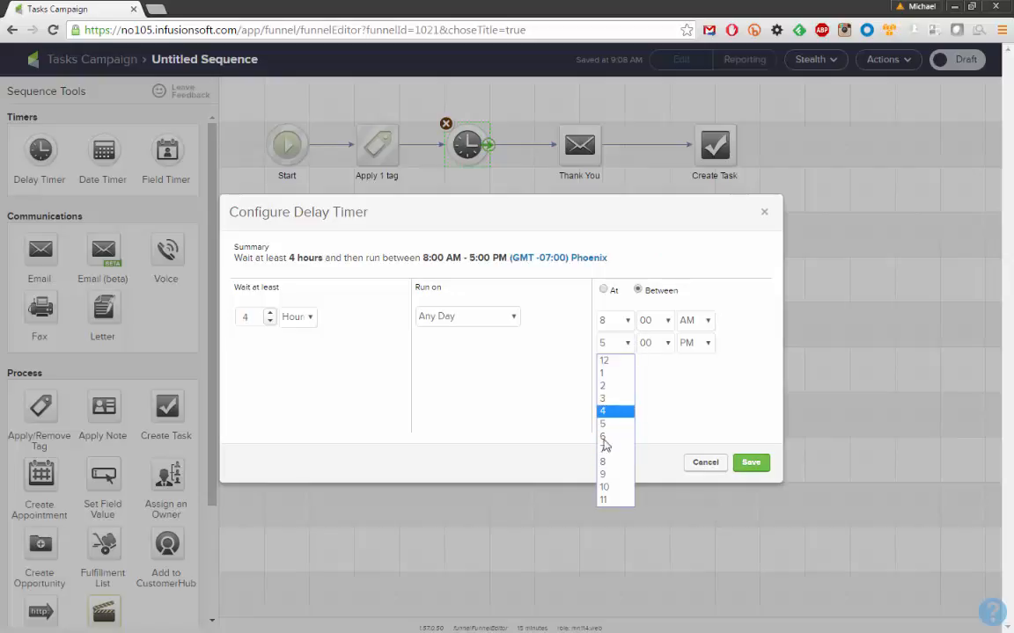
pyautogui.click(608, 489)
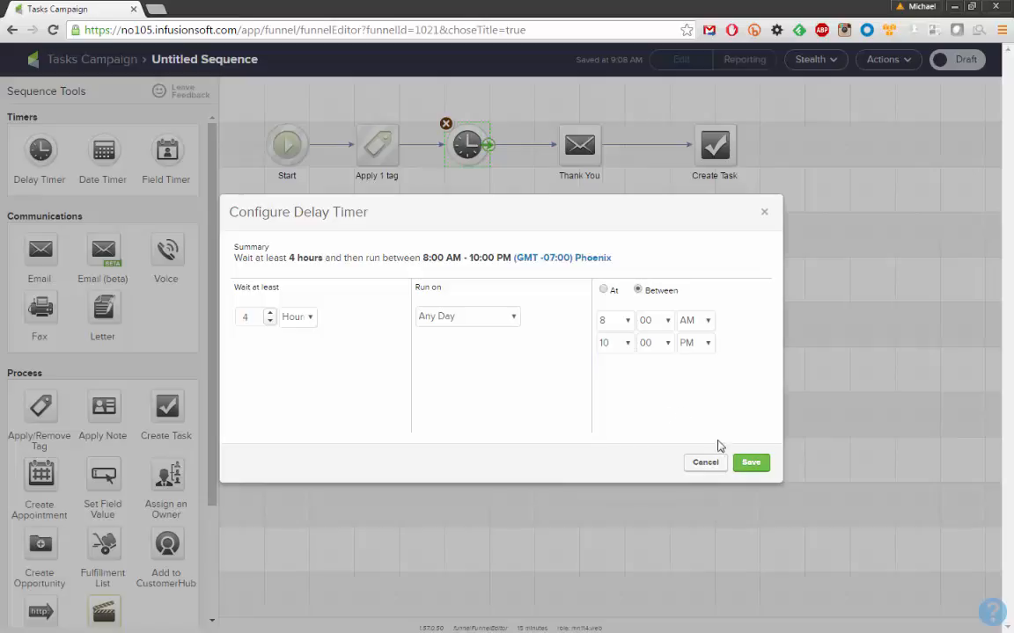
pyautogui.click(751, 464)
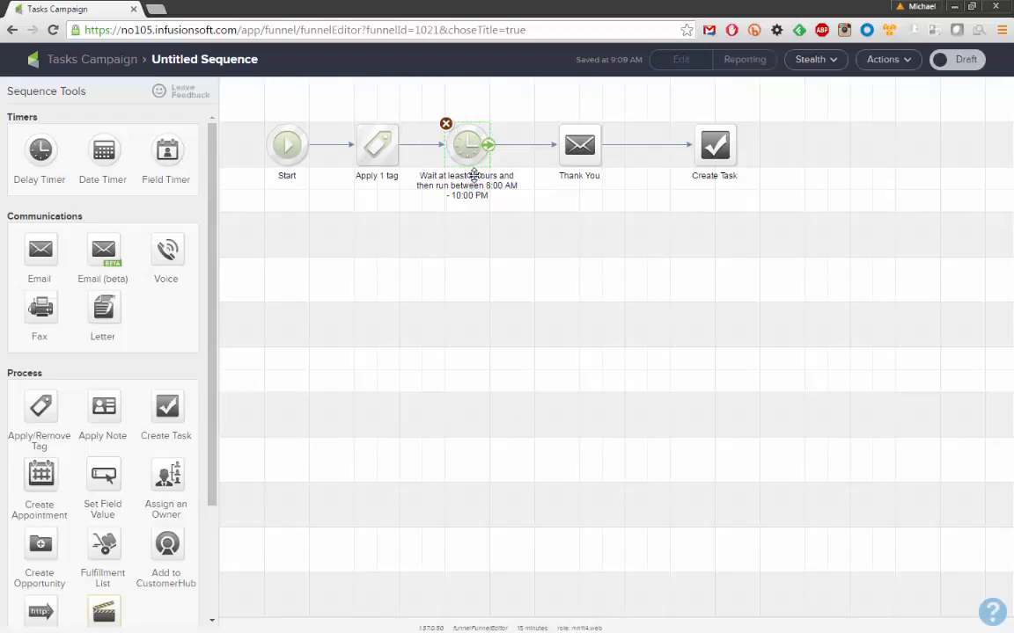
# Nudge the Create Task step left and name it "Follow Up Call"
pyautogui.moveTo(543, 108); pyautogui.dragTo(615, 202)
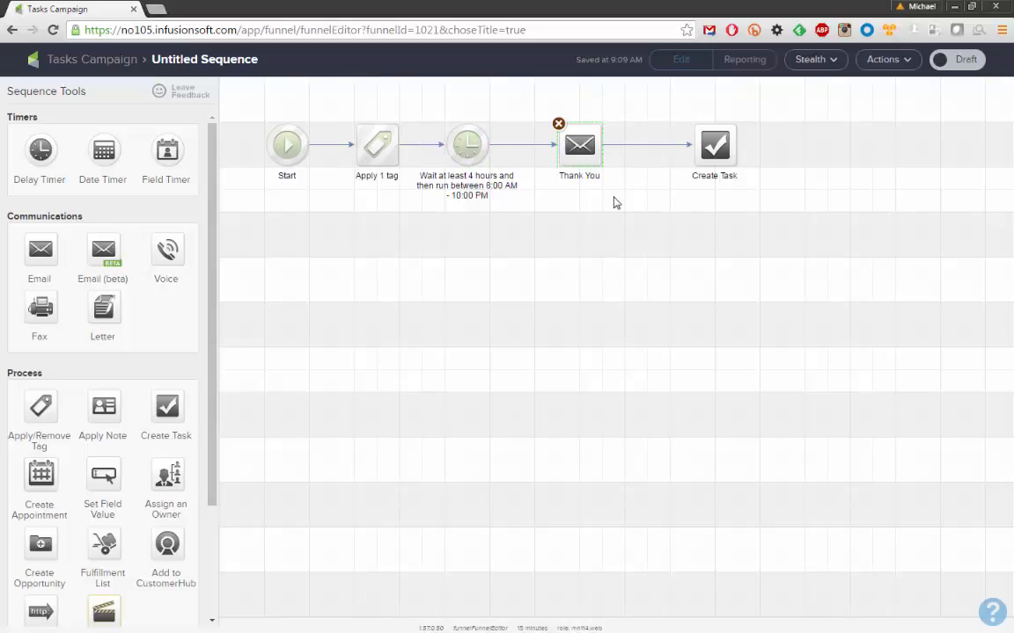
pyautogui.moveTo(534, 107); pyautogui.dragTo(639, 206)
pyautogui.moveTo(734, 145); pyautogui.dragTo(711, 145)
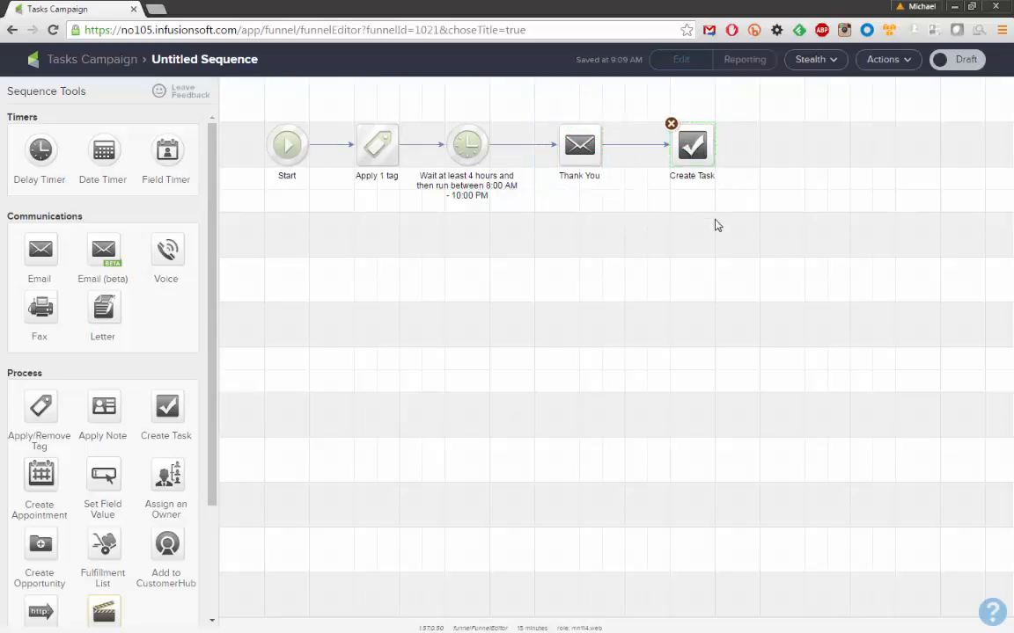
pyautogui.click(717, 226)
pyautogui.click(690, 176)
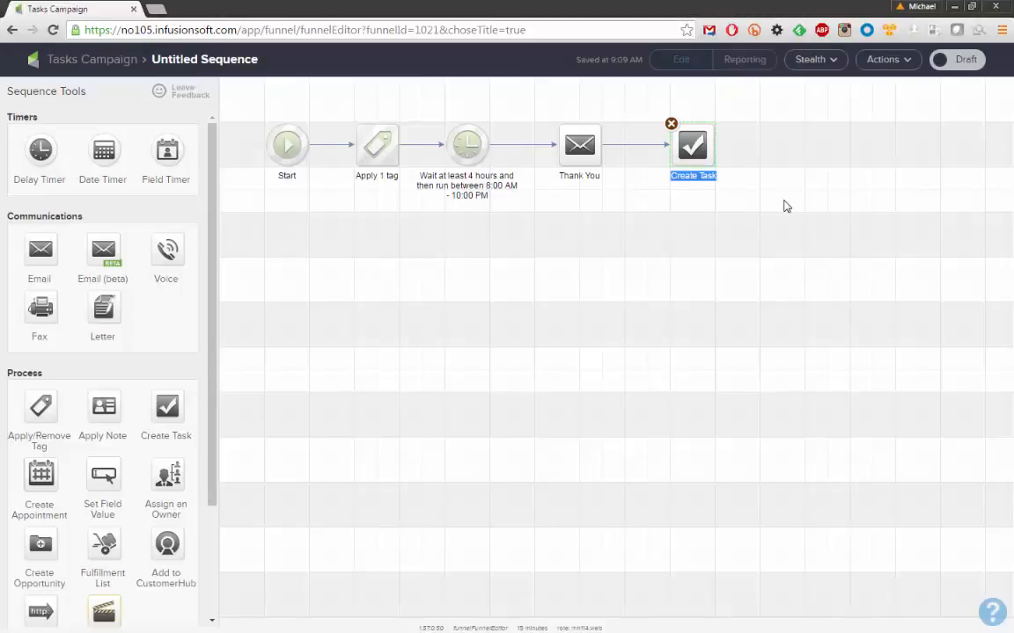
pyautogui.write('Follow Up Call')
pyautogui.click(754, 250)
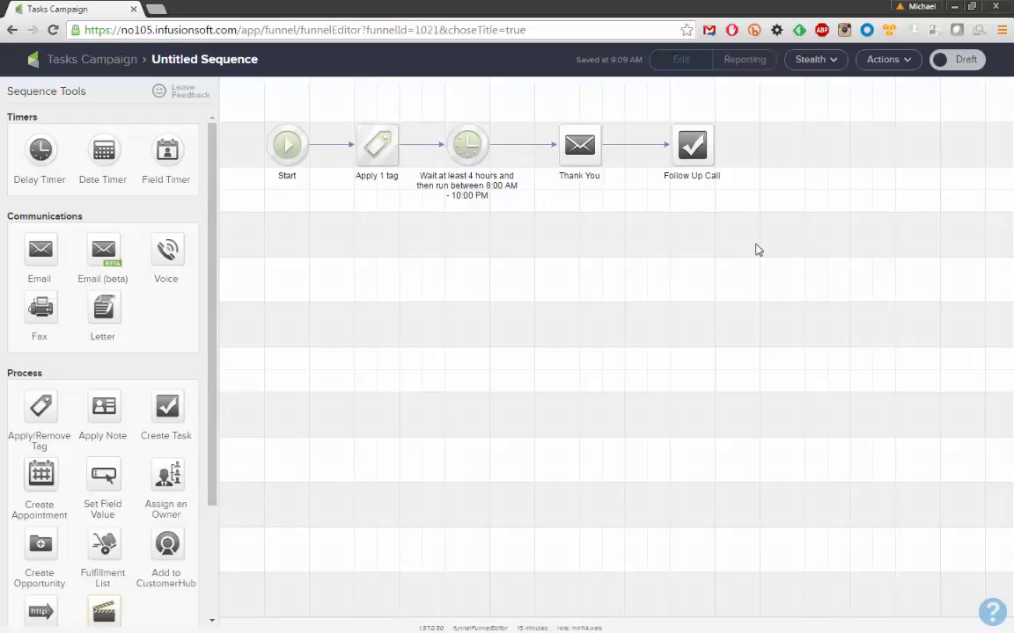
# Make the Follow Up Call task a Call titled "Follow Up on Gym Visit"
pyautogui.doubleClick(690, 144)
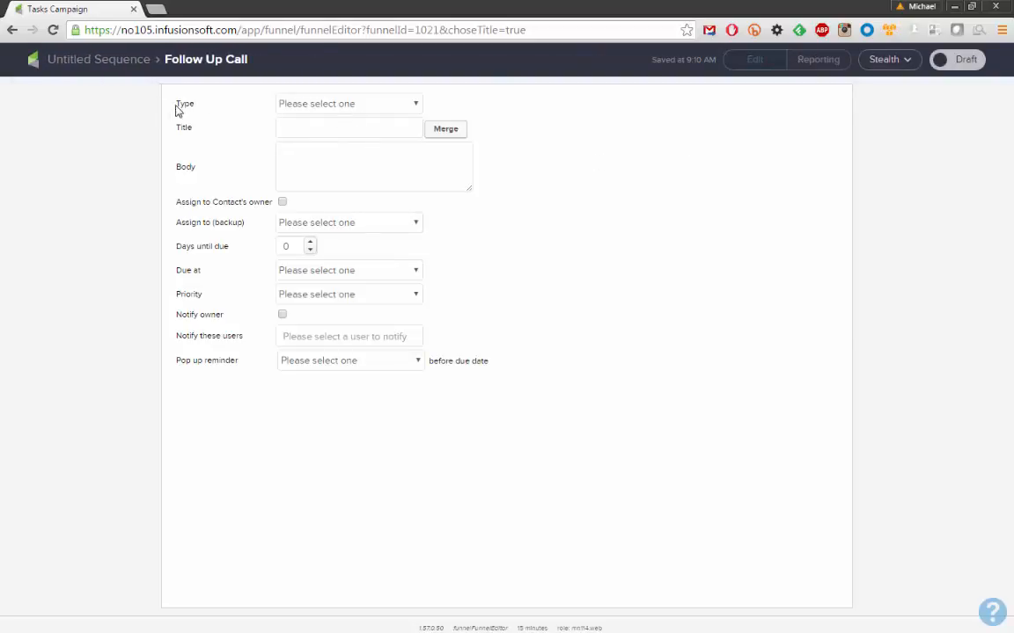
pyautogui.click(335, 109)
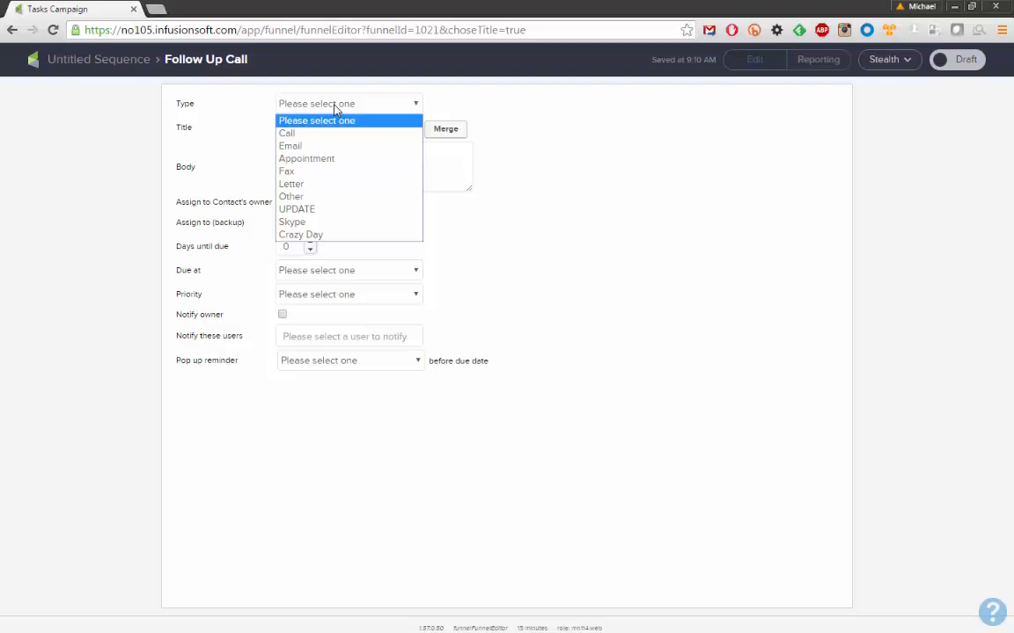
pyautogui.click(296, 132)
pyautogui.click(302, 130)
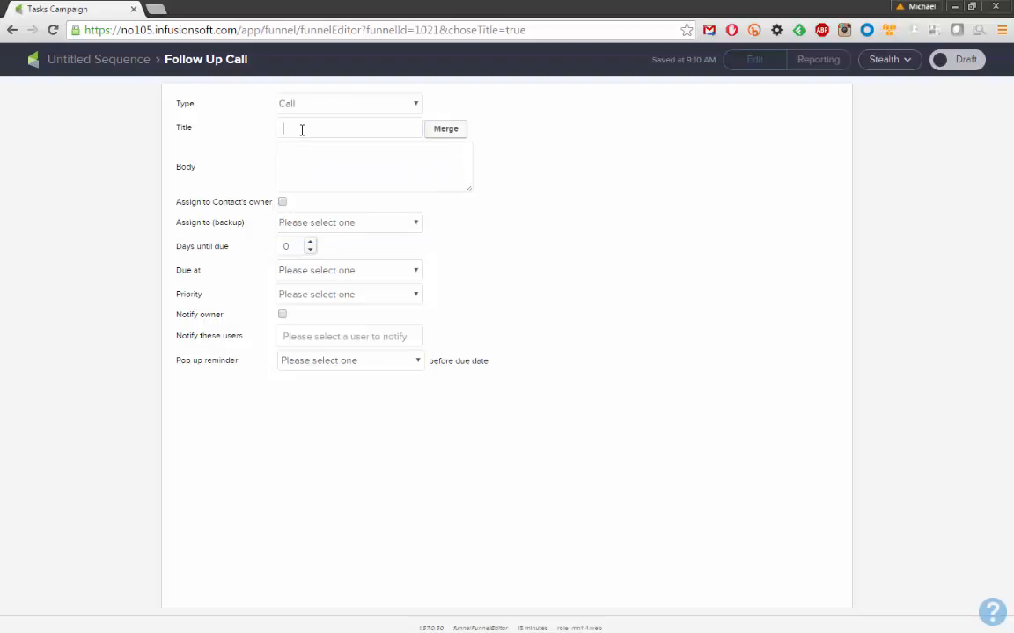
pyautogui.write('Follow Up on Gym Visit')
# Write the task body "Specific Instructions" with lines -1, -2, -3, and enlarge the body box
pyautogui.click(327, 158)
pyautogui.write('Specific Instructions')
pyautogui.press('Return')
pyautogui.write('-1')
pyautogui.press('Return')
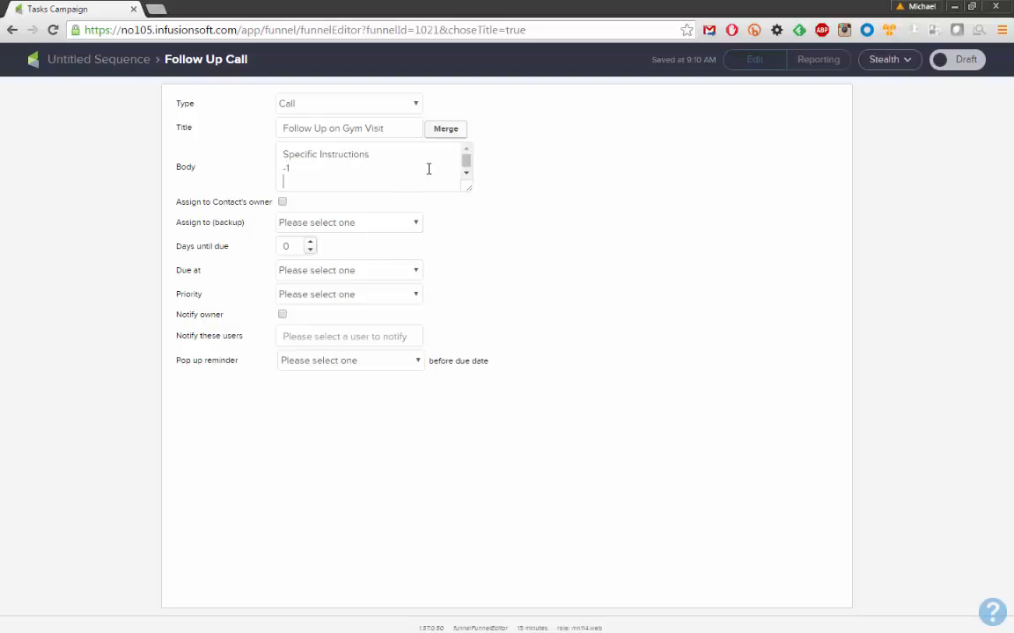
pyautogui.write('-1')
pyautogui.press('Return')
pyautogui.press('BackSpace')
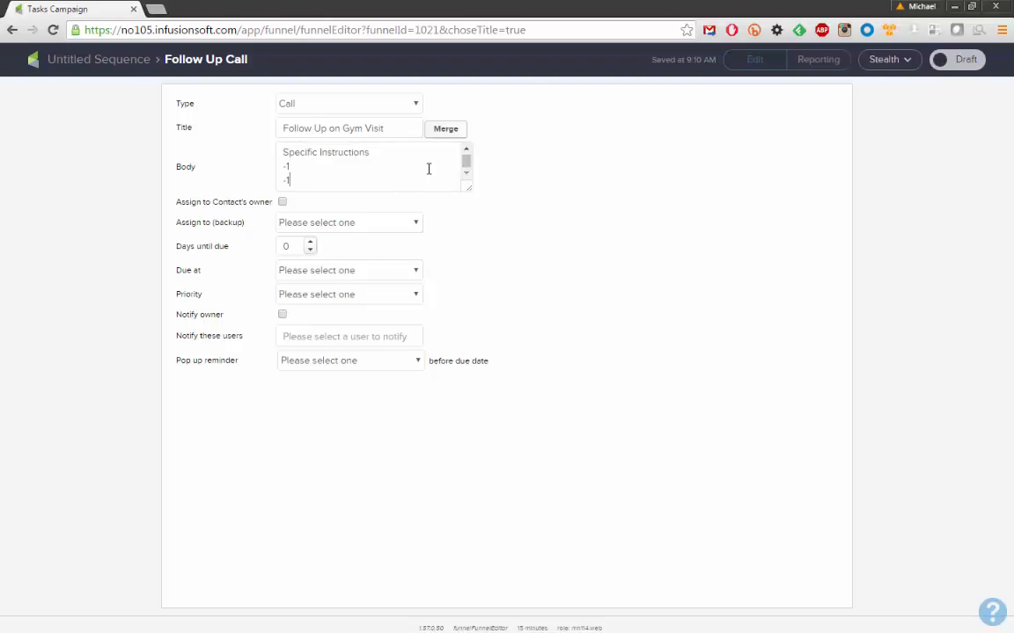
pyautogui.press('BackSpace')
pyautogui.write('2')
pyautogui.press('Return')
pyautogui.write('-3')
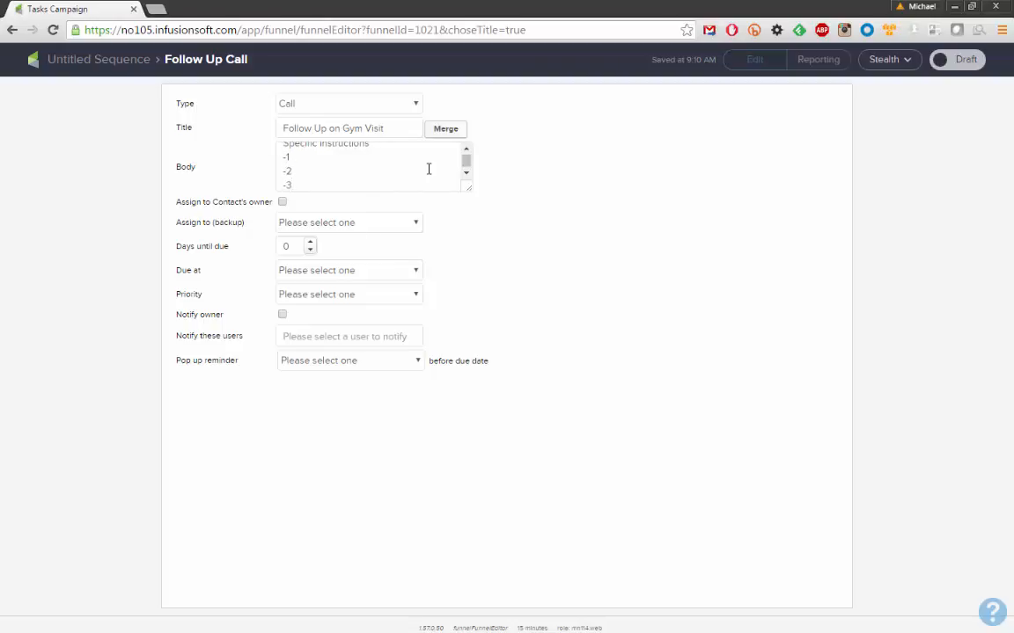
pyautogui.moveTo(470, 191); pyautogui.dragTo(483, 227)
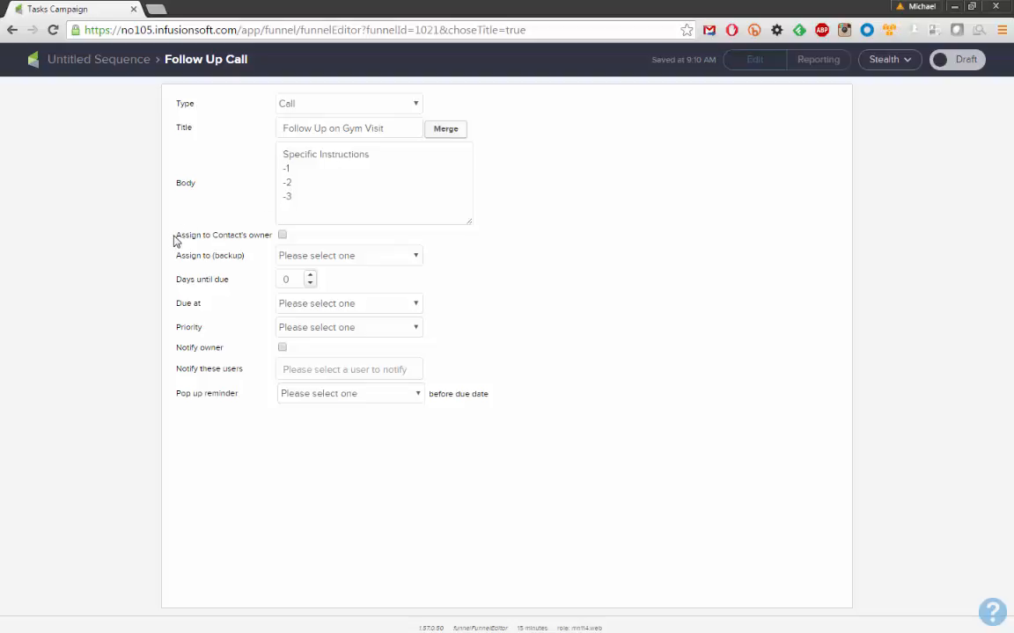
# Choose a backup user in the Assign to (backup) list for the task
pyautogui.moveTo(176, 236); pyautogui.dragTo(270, 238)
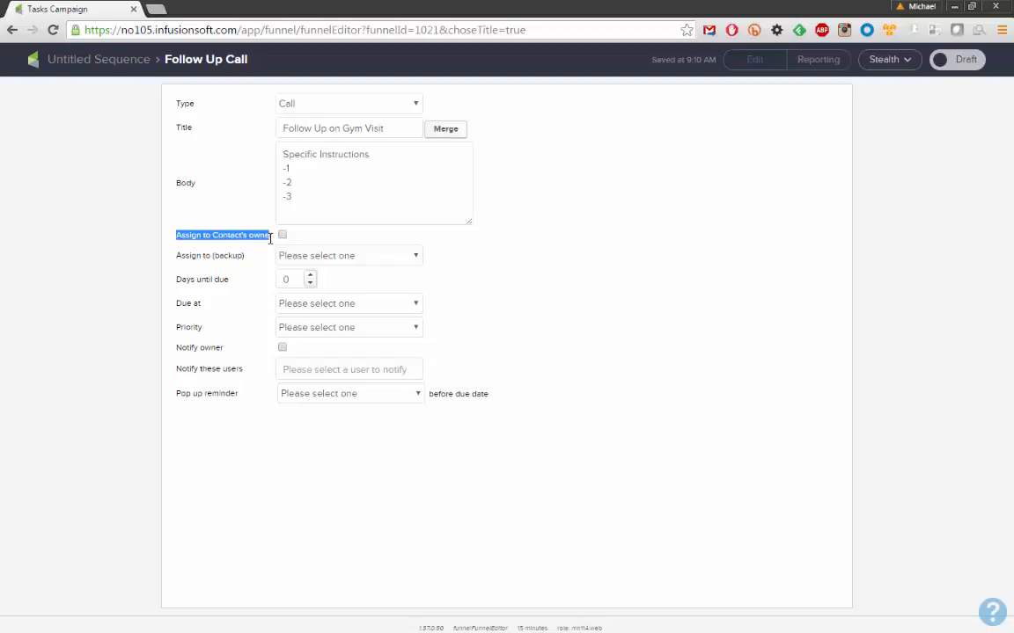
pyautogui.click(231, 236)
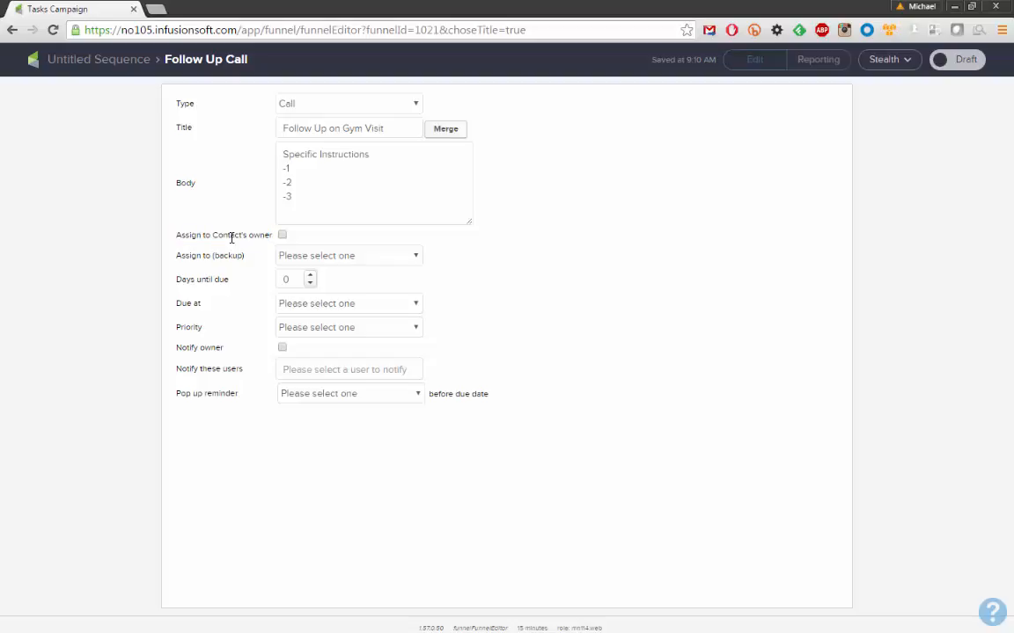
pyautogui.click(281, 235)
pyautogui.moveTo(177, 237); pyautogui.dragTo(264, 238)
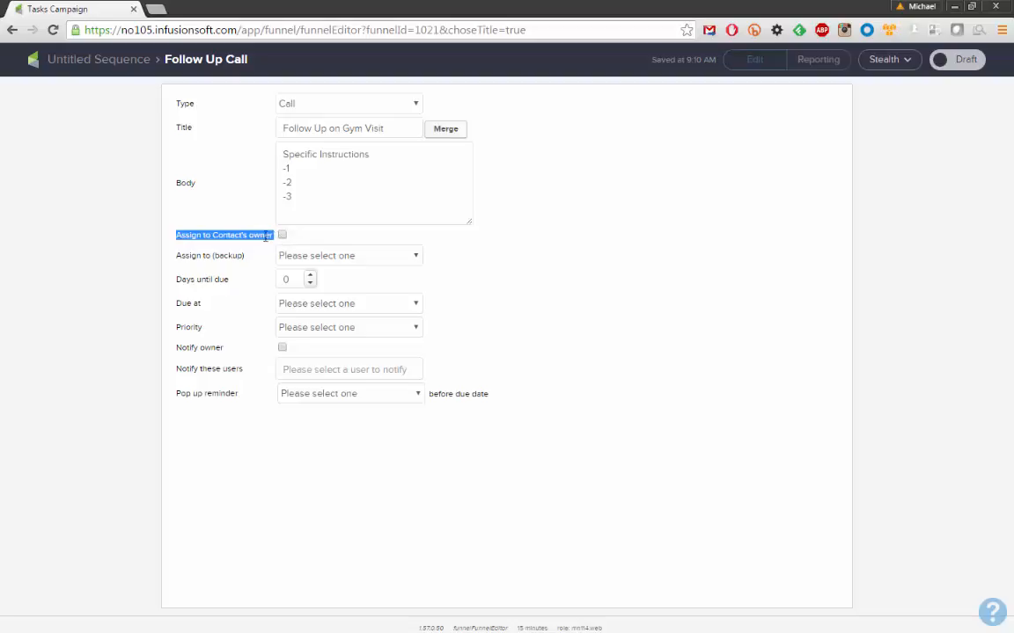
pyautogui.click(265, 235)
pyautogui.moveTo(177, 256); pyautogui.dragTo(245, 256)
pyautogui.click(321, 262)
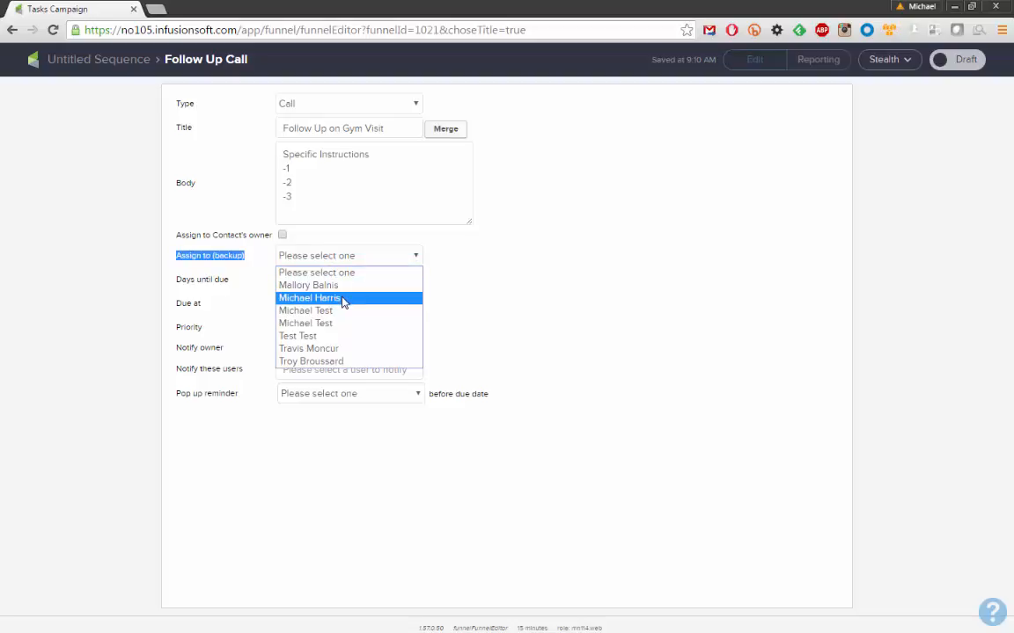
pyautogui.click(343, 301)
# Set the task's days until due to 2
pyautogui.press('Tab')
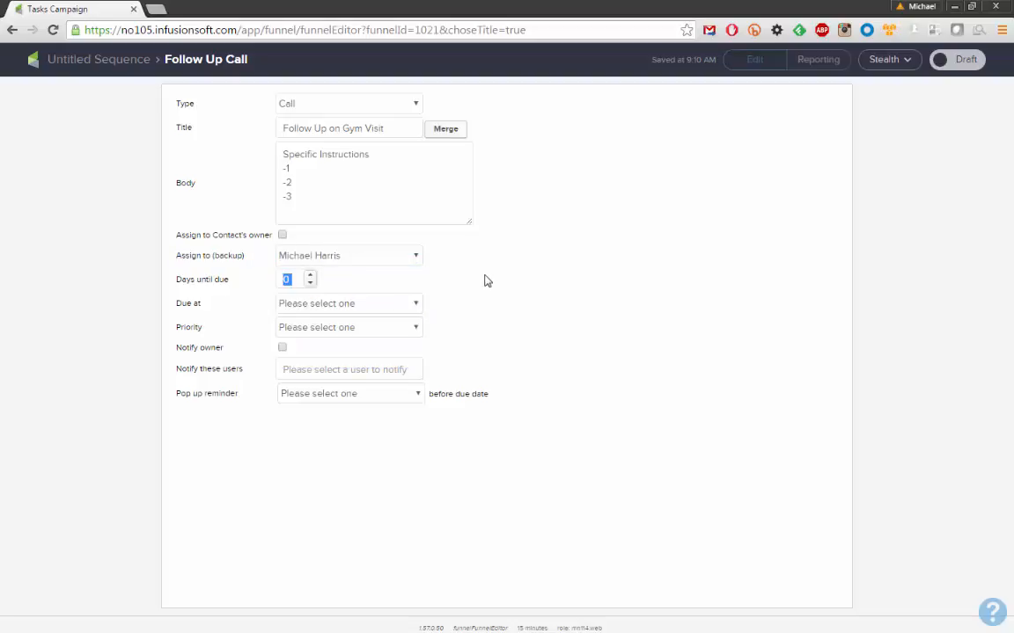
pyautogui.click(311, 275)
pyautogui.click(311, 275)
pyautogui.click(336, 282)
pyautogui.doubleClick(285, 279)
pyautogui.click(253, 283)
# Make the task due at 08:00 AM with priority 2. Essential
pyautogui.click(304, 309)
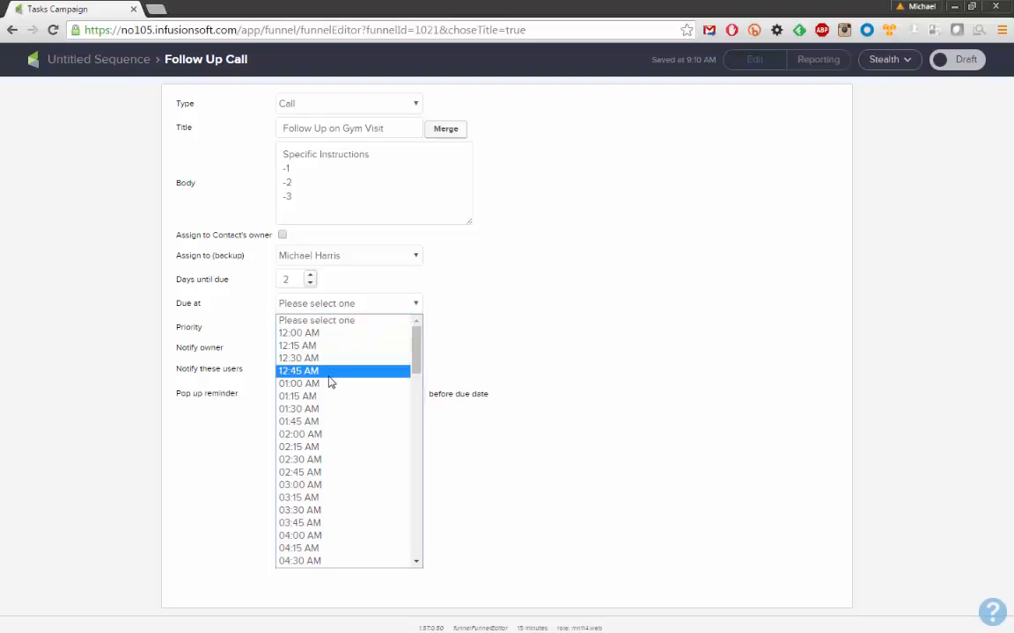
pyautogui.scroll(-5, 350, 403)
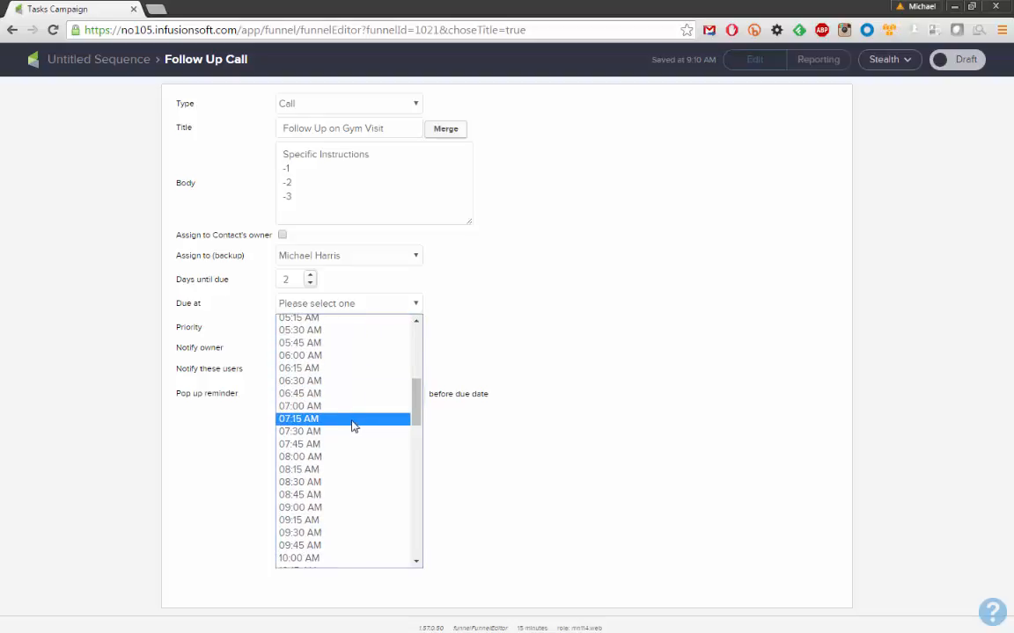
pyautogui.click(338, 456)
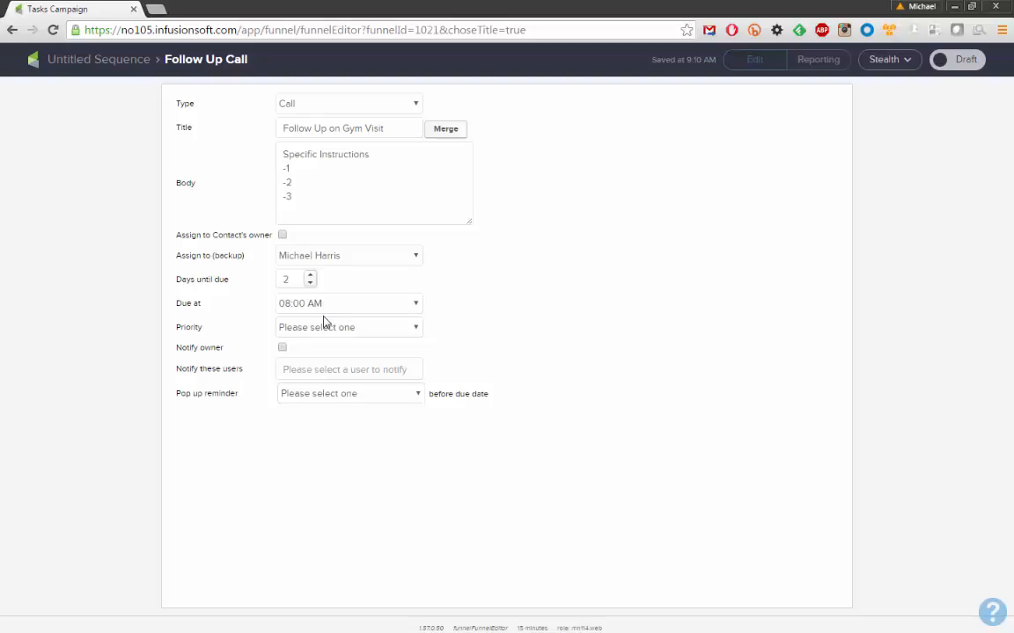
pyautogui.click(408, 328)
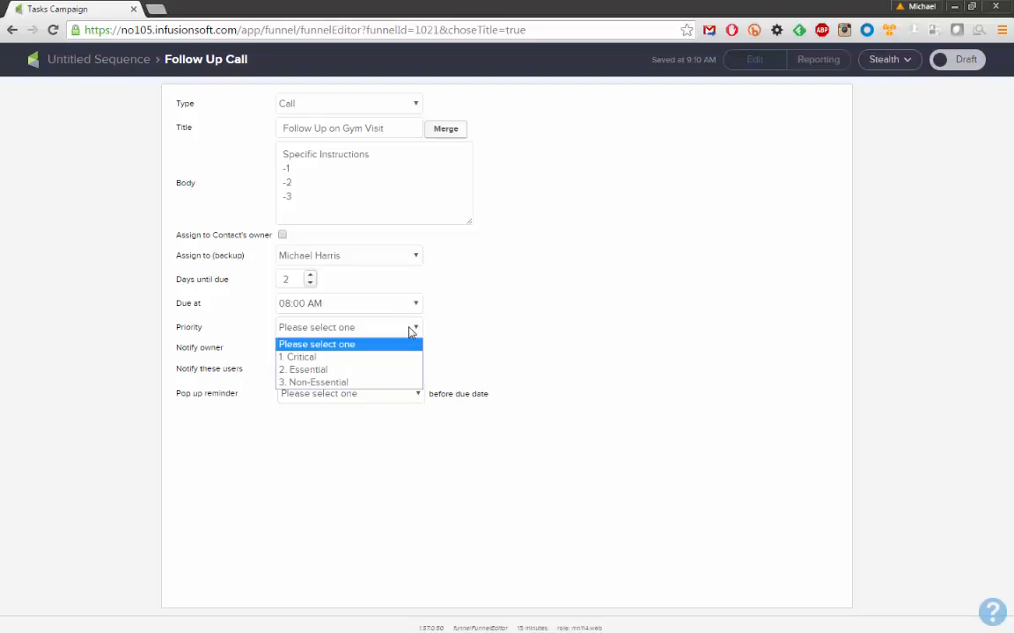
pyautogui.click(324, 371)
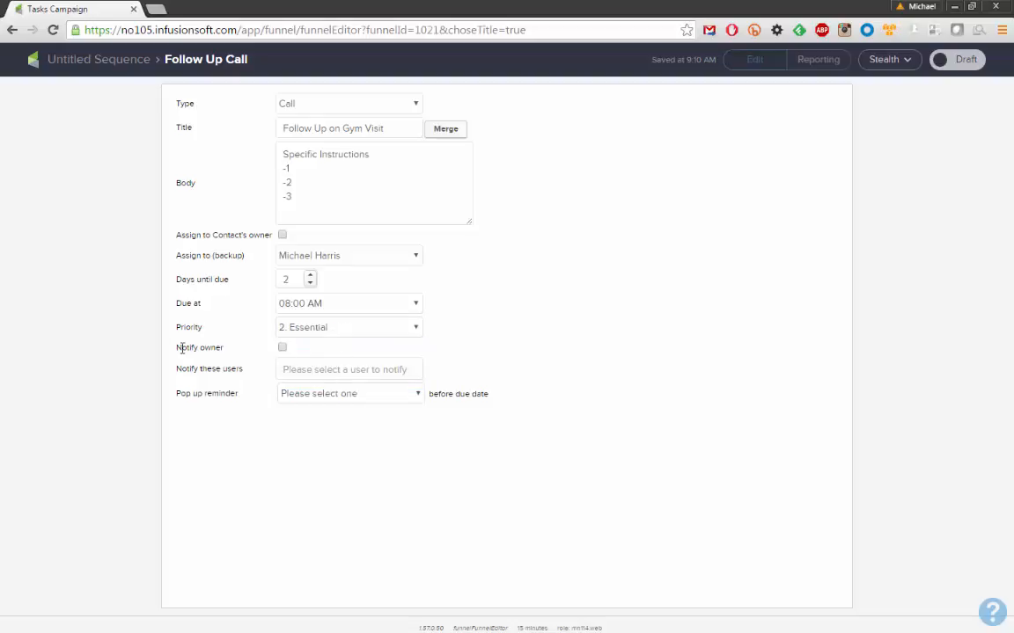
# Add one user to be notified, leaving the pop-up reminder unset
pyautogui.moveTo(181, 349); pyautogui.dragTo(226, 351)
pyautogui.click(228, 355)
pyautogui.click(301, 370)
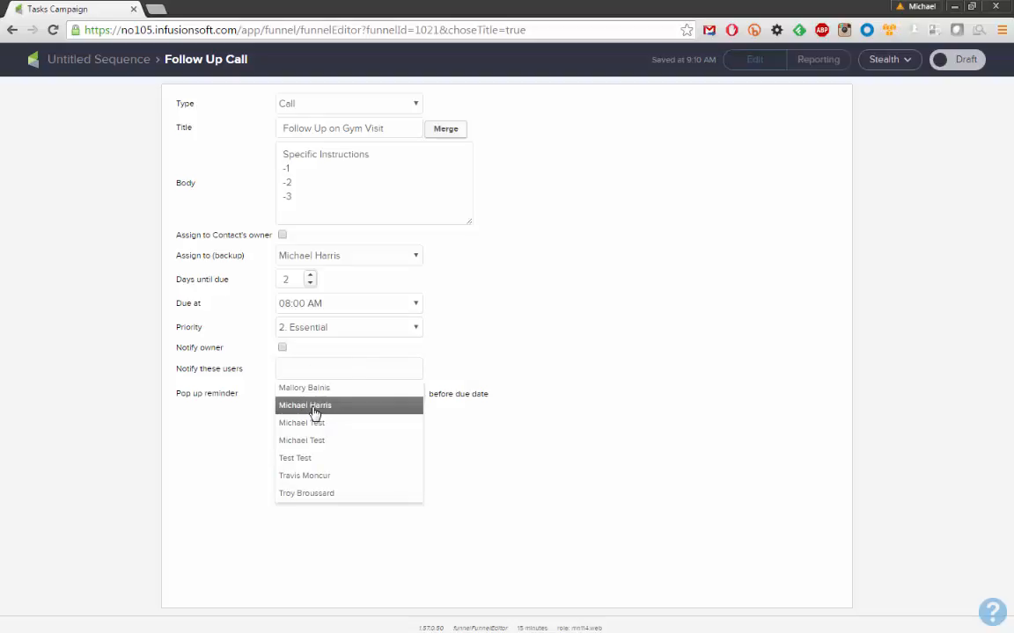
pyautogui.click(311, 407)
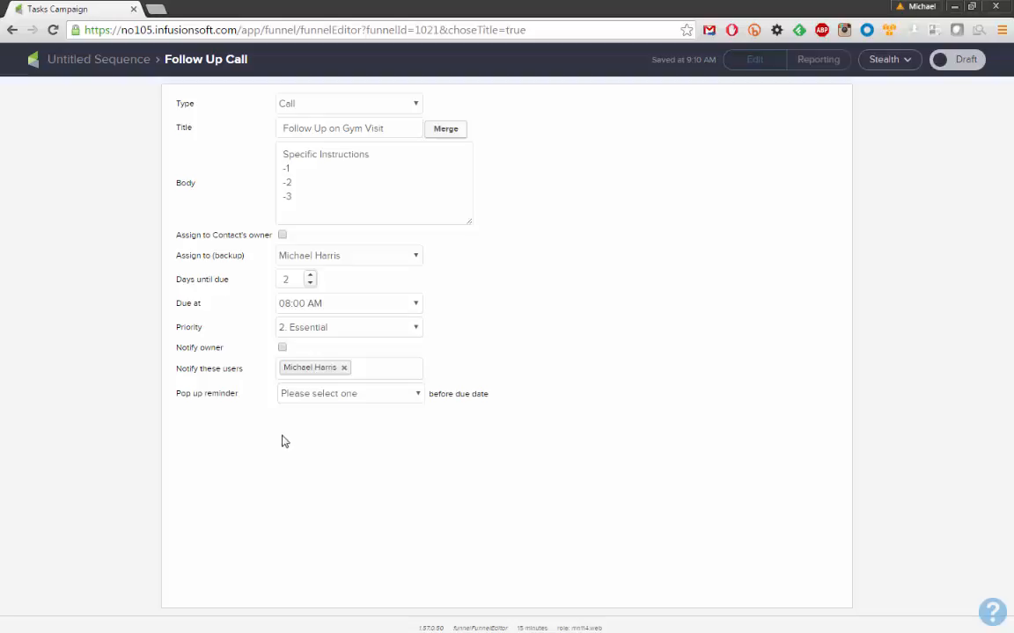
pyautogui.click(295, 400)
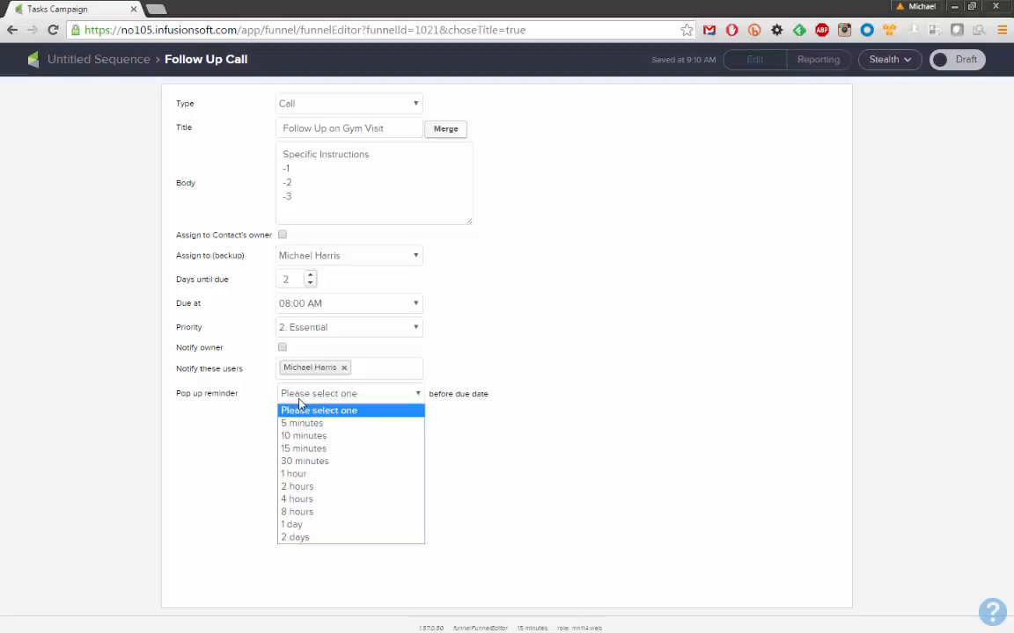
pyautogui.click(299, 400)
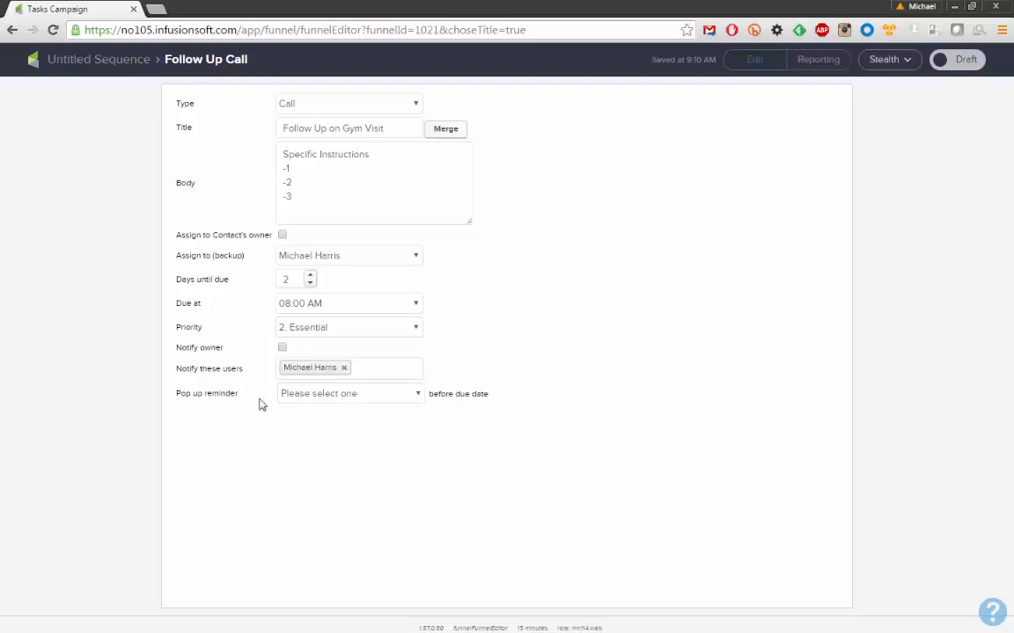
pyautogui.click(326, 398)
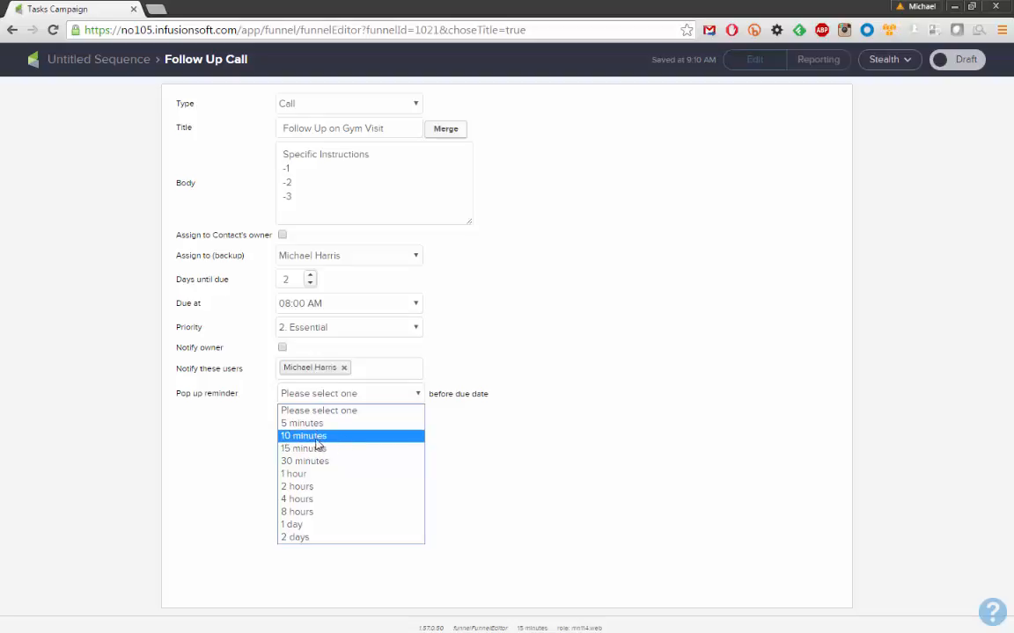
pyautogui.click(321, 395)
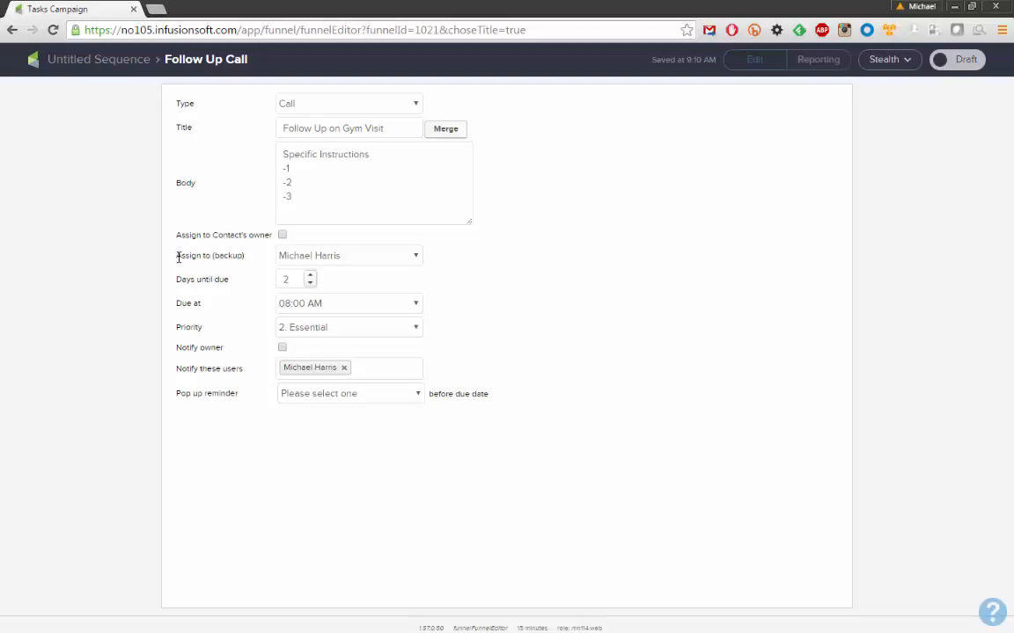
# Switch the Follow Up Call task from Draft to Ready and return to the Untitled Sequence canvas
pyautogui.moveTo(178, 256); pyautogui.dragTo(244, 259)
pyautogui.click(244, 256)
pyautogui.click(945, 66)
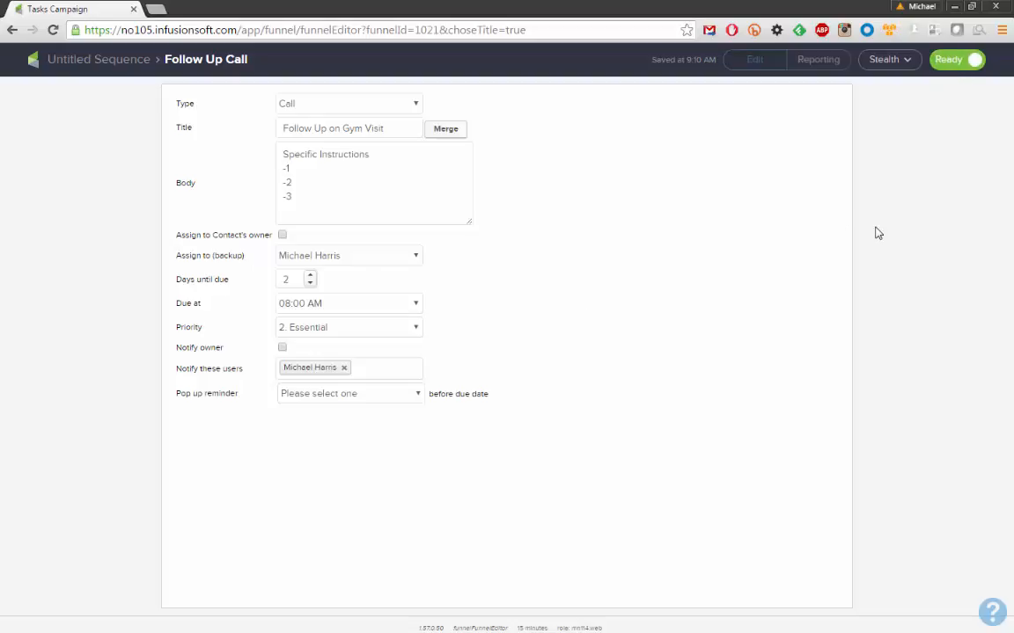
pyautogui.click(95, 63)
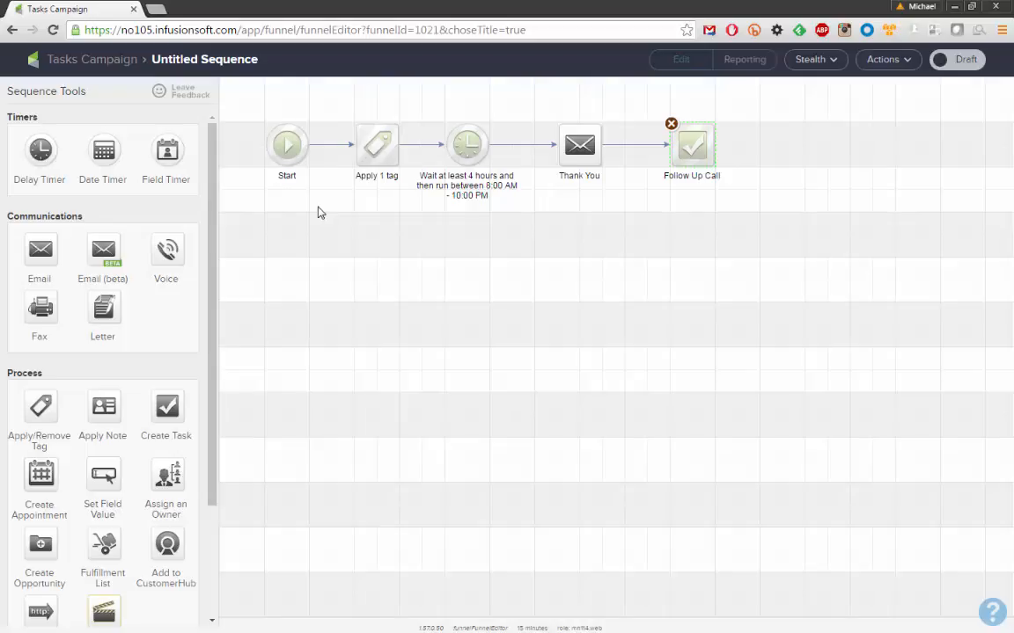
# Leave the Untitled Sequence and return to the Tasks Campaign canvas
pyautogui.click(315, 246)
pyautogui.moveTo(141, 59); pyautogui.dragTo(258, 59)
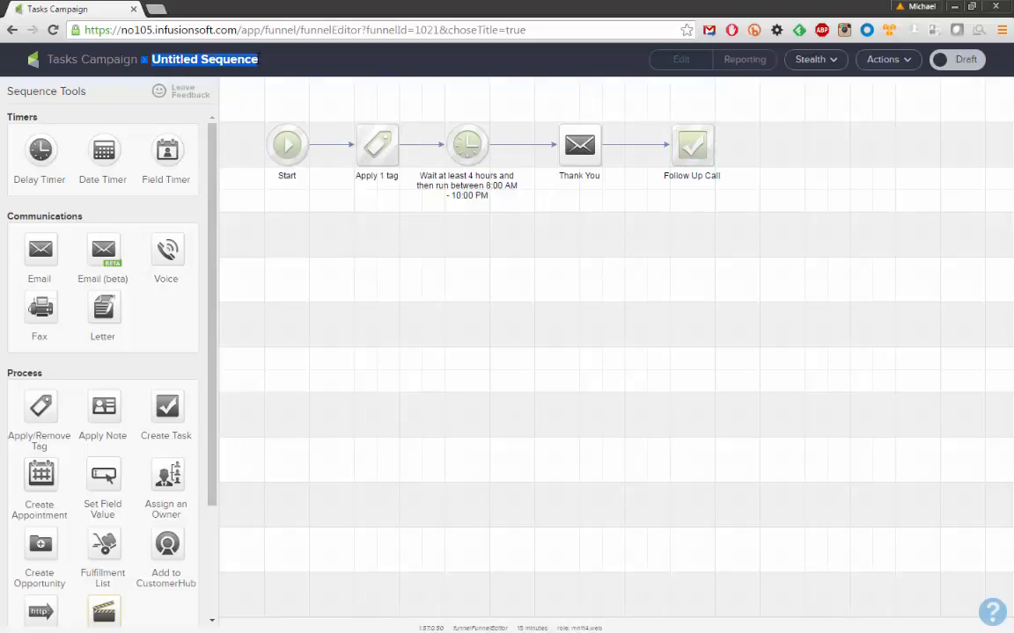
pyautogui.click(244, 85)
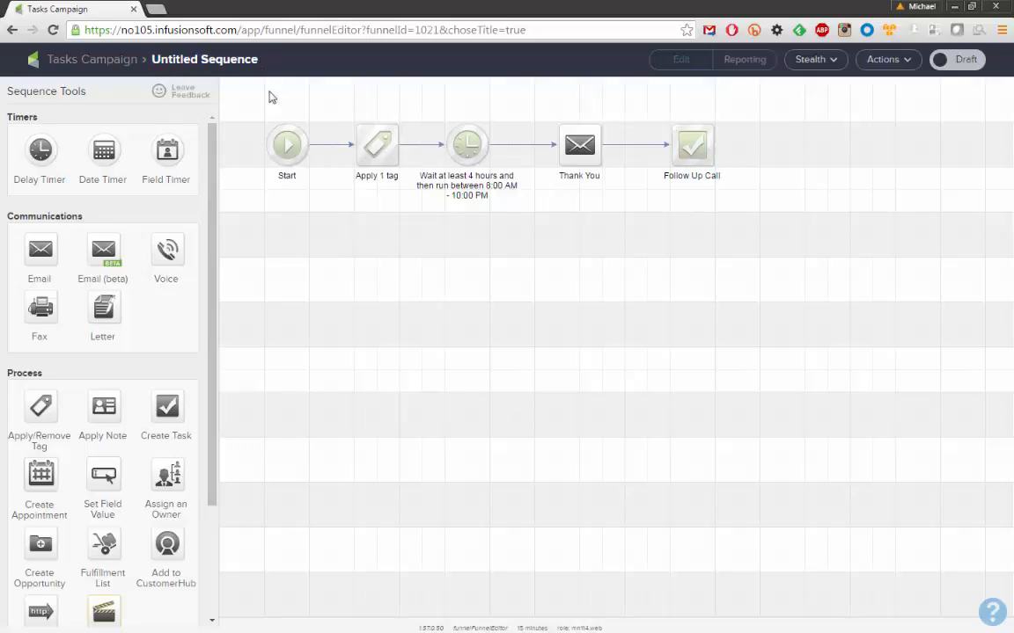
pyautogui.click(118, 60)
# Rename the sequence to 'Thank You email and Follow Up task'
pyautogui.click(432, 266)
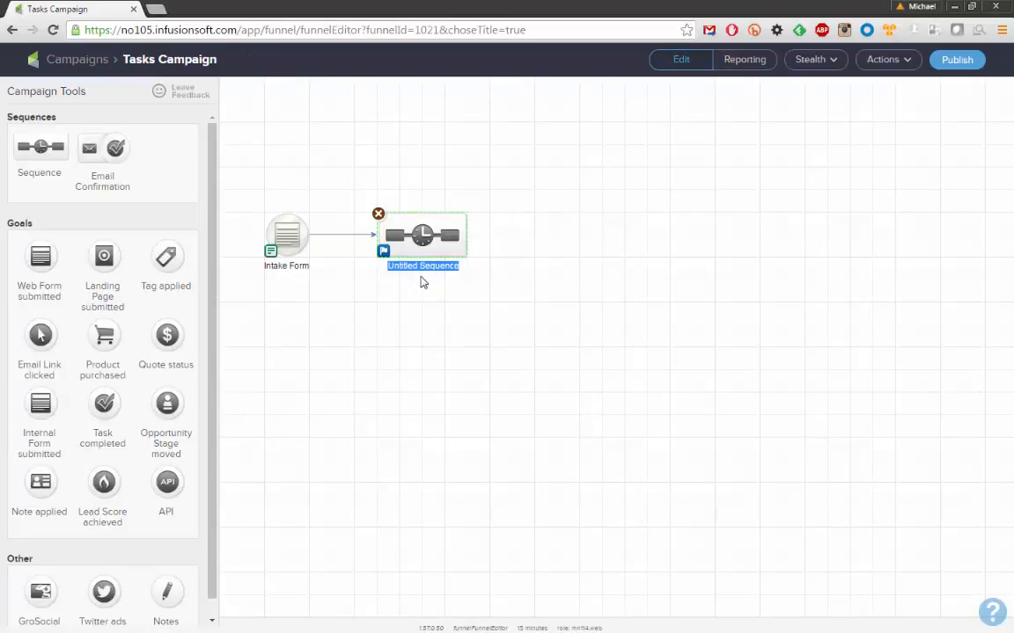
pyautogui.write('Thank You email and Follow Up tast')
pyautogui.press('BackSpace')
pyautogui.write('k')
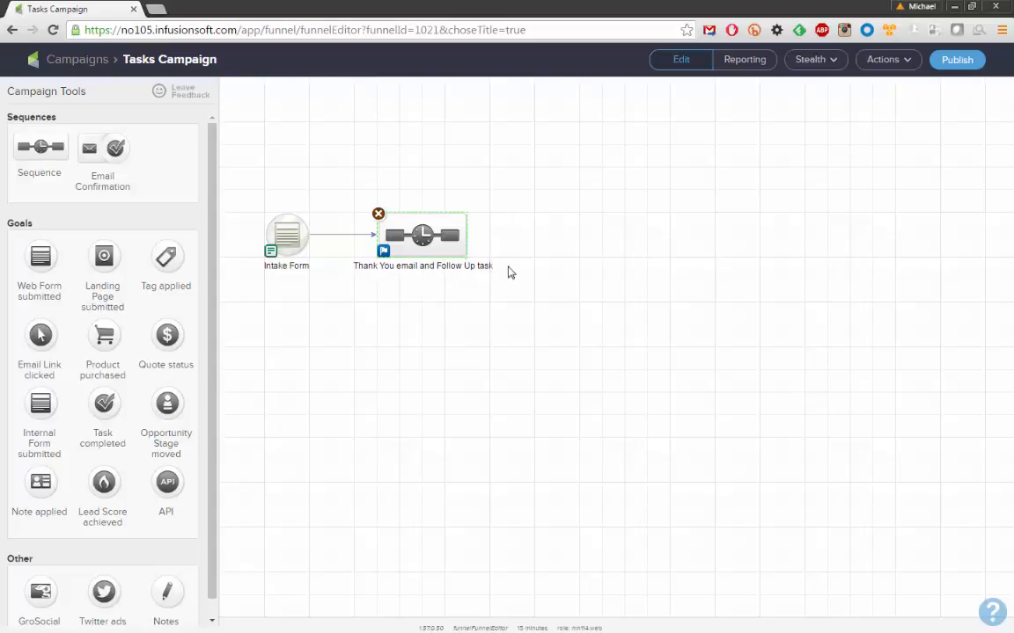
pyautogui.click(419, 266)
pyautogui.press('Return')
pyautogui.click(508, 345)
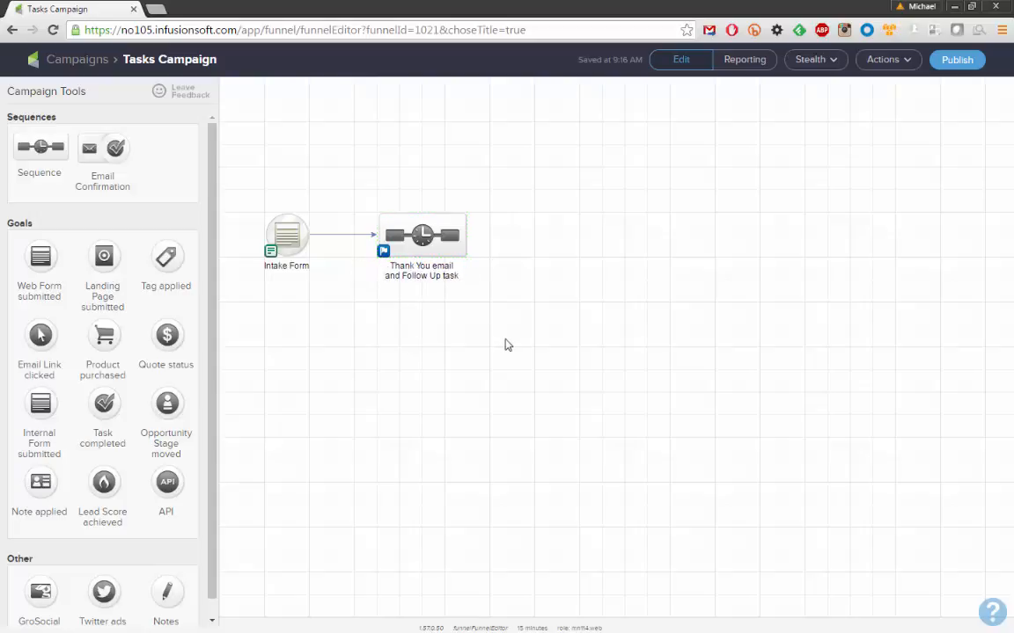
pyautogui.moveTo(353, 186); pyautogui.dragTo(506, 304)
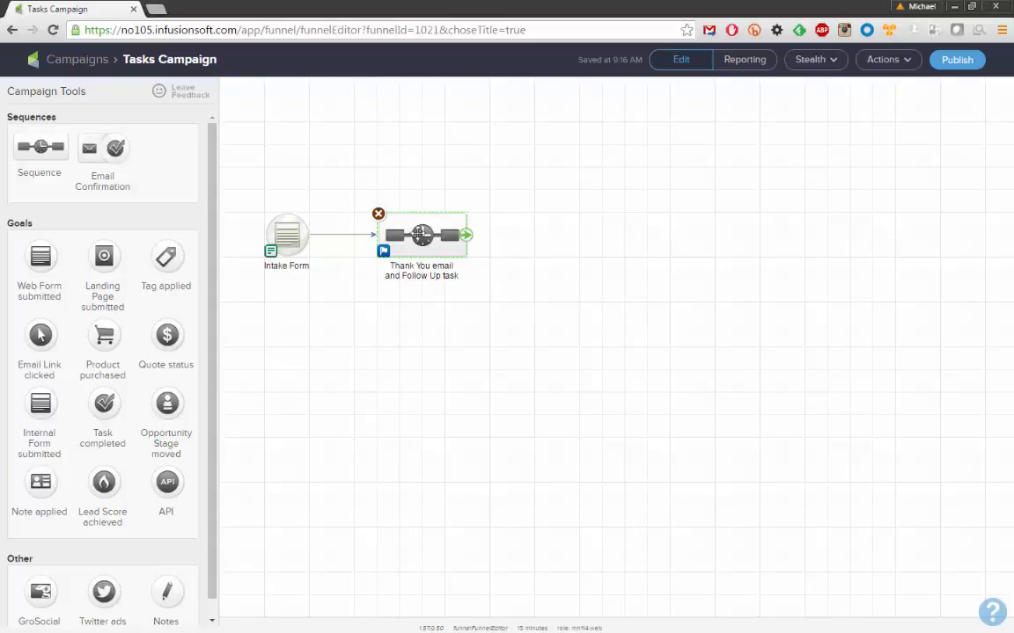
# Open the sequence and delete the Apply 1 tag→timer and Thank You→Follow Up Call links
pyautogui.doubleClick(423, 238)
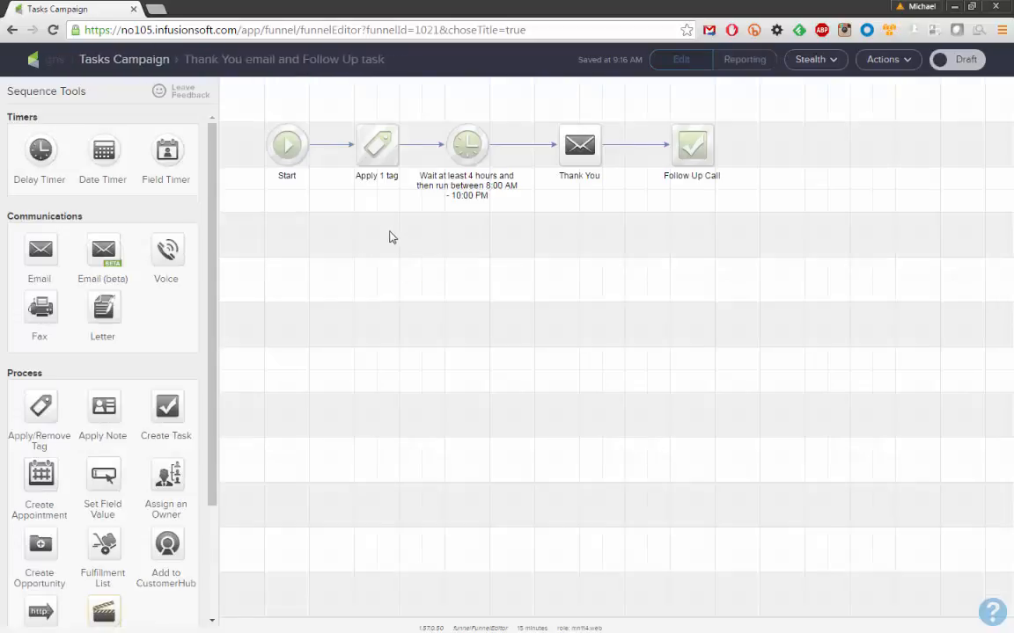
pyautogui.moveTo(512, 196); pyautogui.dragTo(523, 221)
pyautogui.click(497, 242)
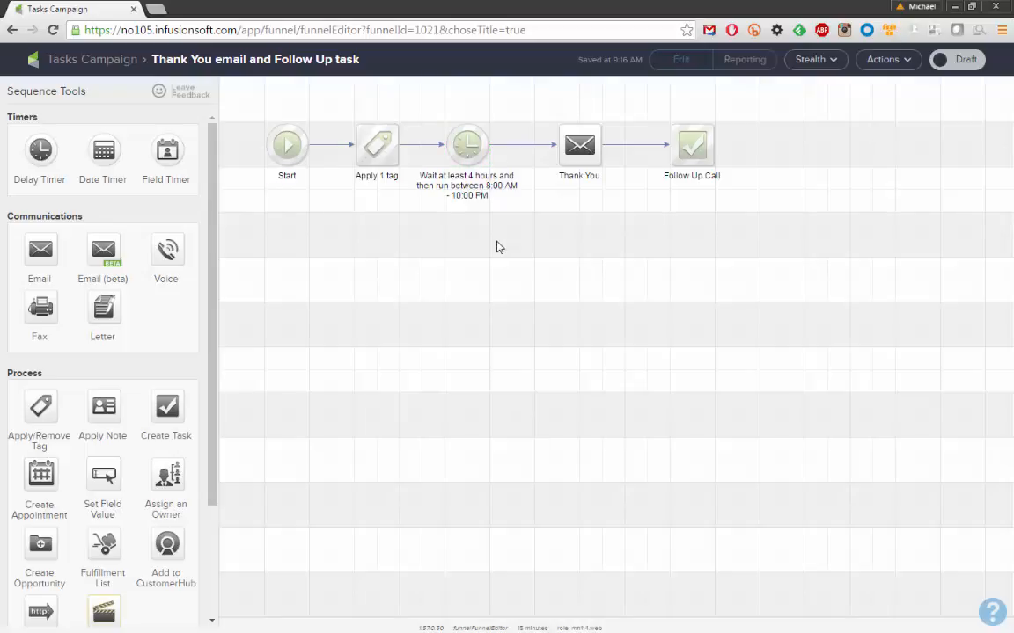
pyautogui.click(427, 145)
pyautogui.press('Delete')
pyautogui.click(639, 146)
pyautogui.press('Delete')
# Place Start and Apply 1 tag beside Follow Up Call, connect them, and mark the sequence Ready
pyautogui.moveTo(692, 151)
pyautogui.mouseDown()
pyautogui.moveTo(653, 216)
pyautogui.moveTo(480, 276)
pyautogui.moveTo(445, 264)
pyautogui.mouseUp()
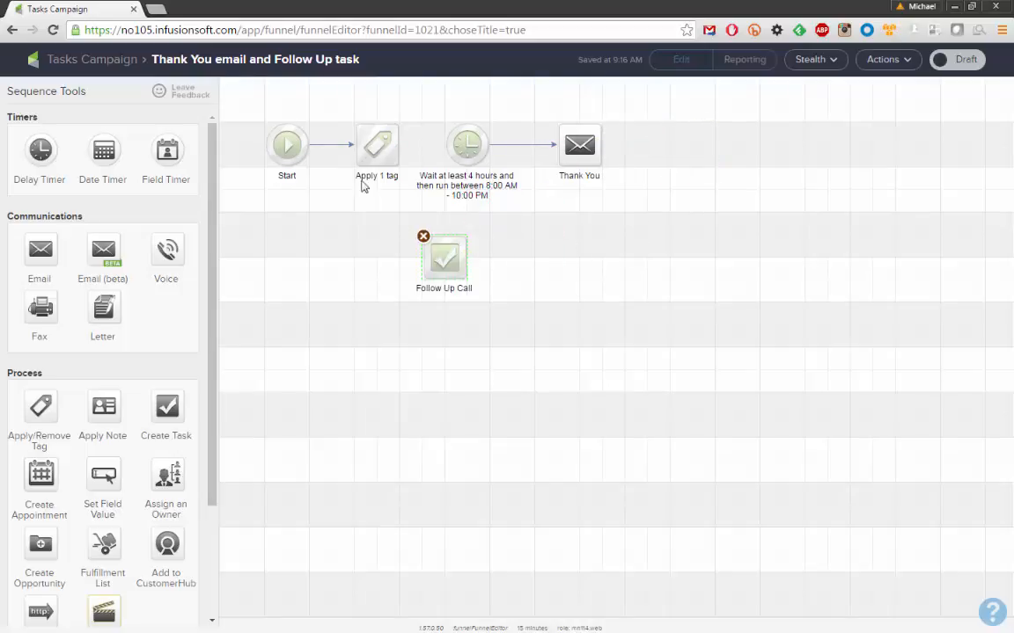
pyautogui.moveTo(263, 117); pyautogui.dragTo(410, 209)
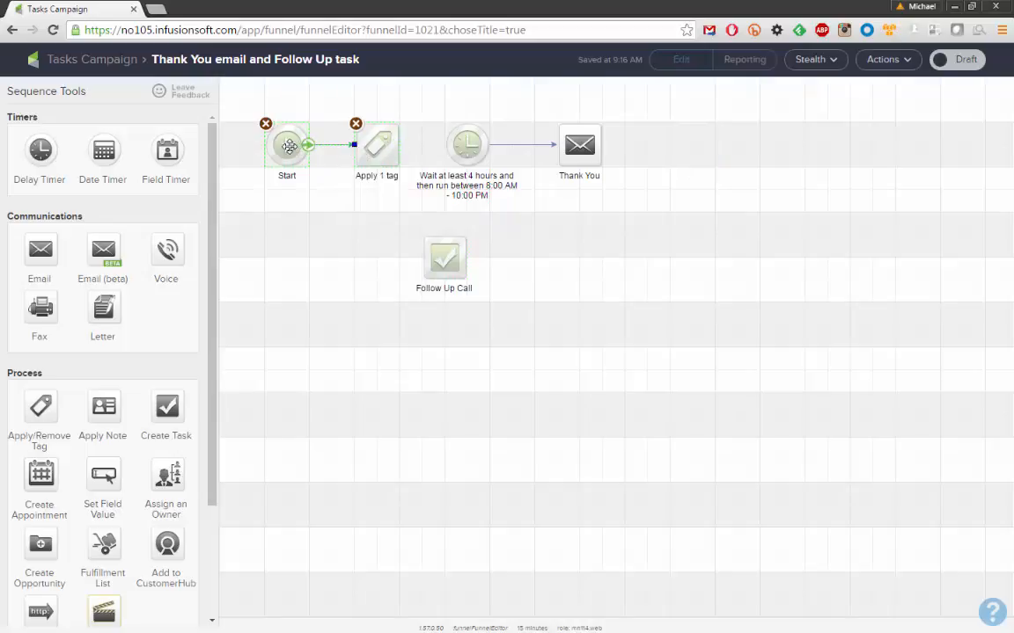
pyautogui.moveTo(287, 157); pyautogui.dragTo(280, 269)
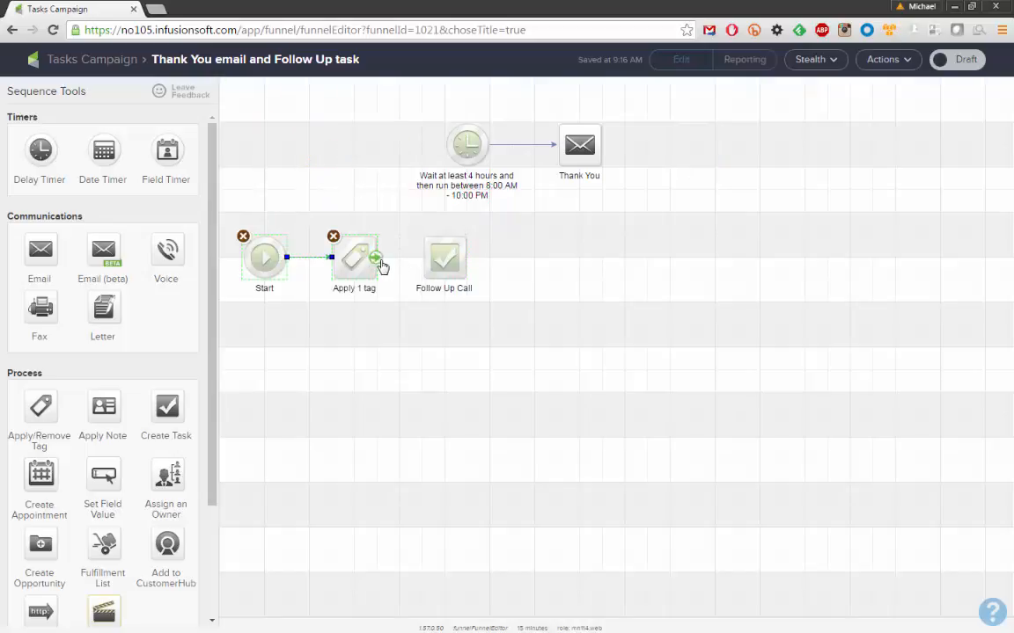
pyautogui.moveTo(380, 263); pyautogui.dragTo(445, 258)
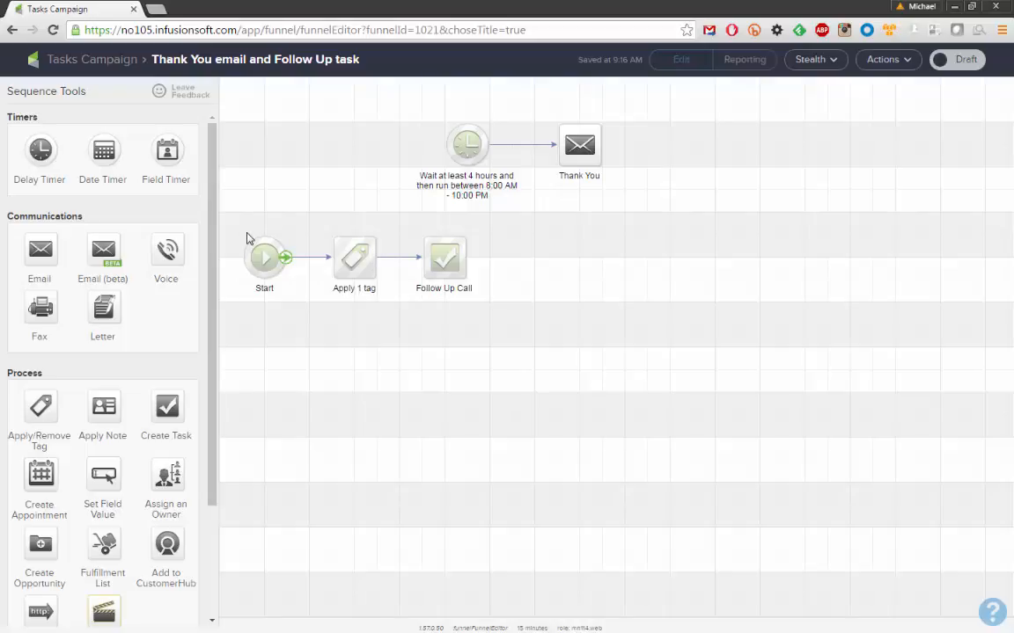
pyautogui.click(939, 63)
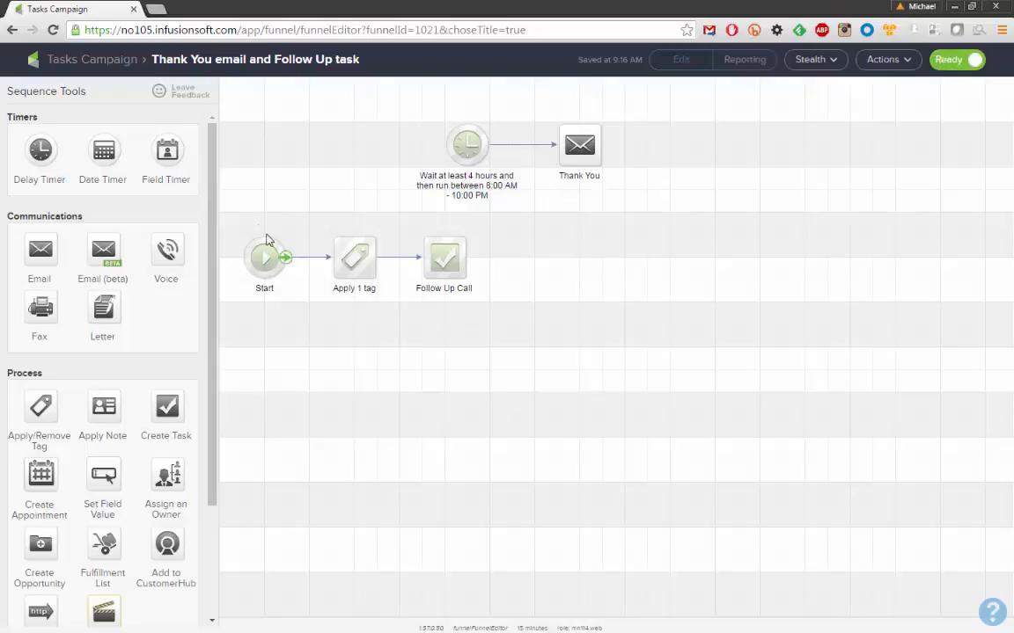
pyautogui.moveTo(234, 215); pyautogui.dragTo(504, 341)
pyautogui.click(511, 356)
# Return to the Tasks Campaign canvas, review the Campaign Checklist and publish the campaign
pyautogui.click(85, 61)
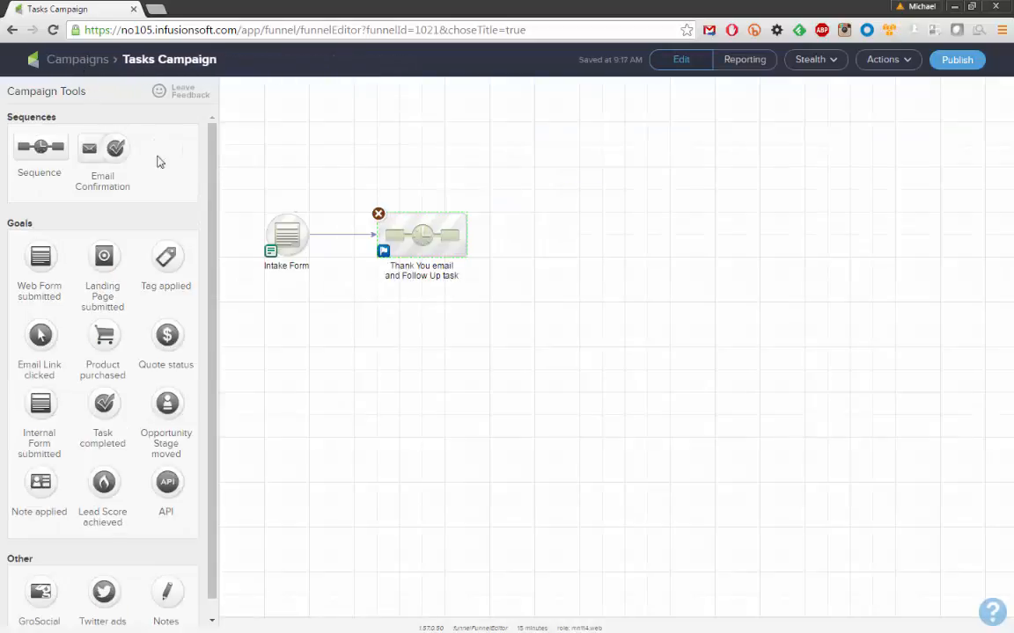
pyautogui.moveTo(444, 231)
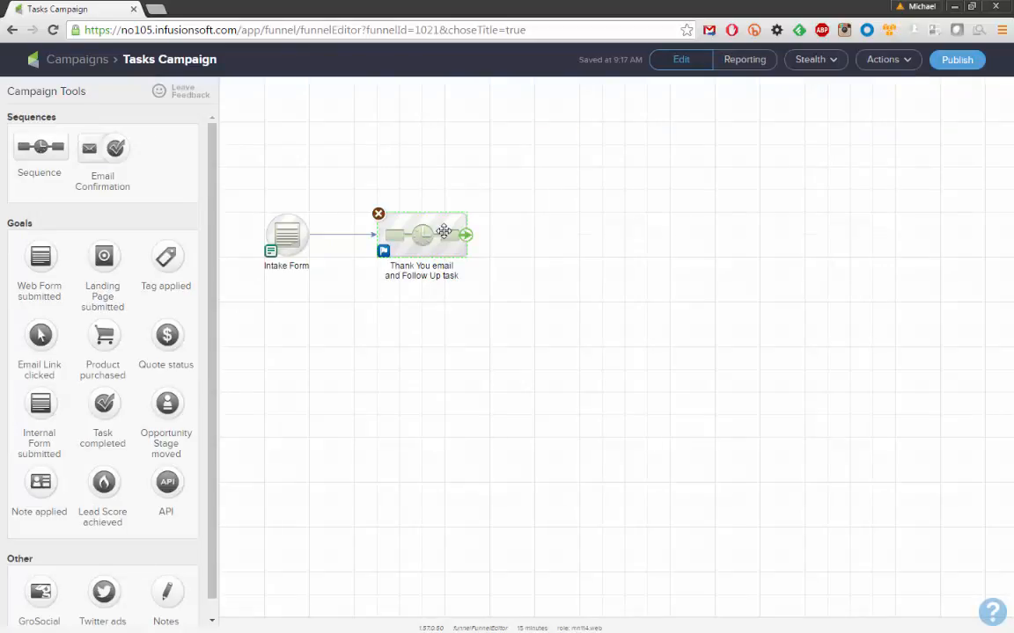
pyautogui.click(957, 59)
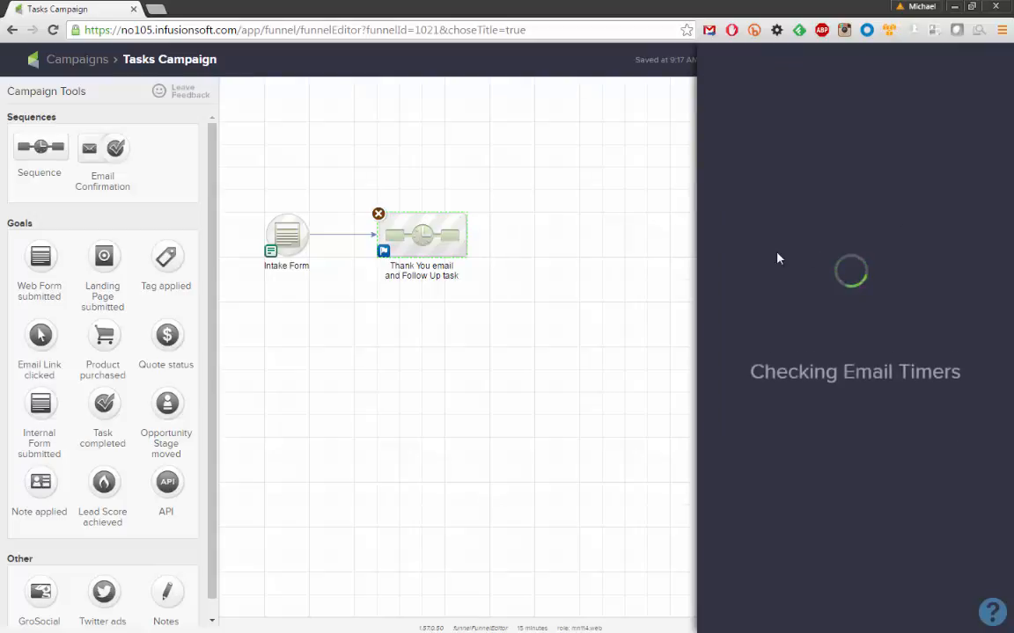
pyautogui.moveTo(774, 169)
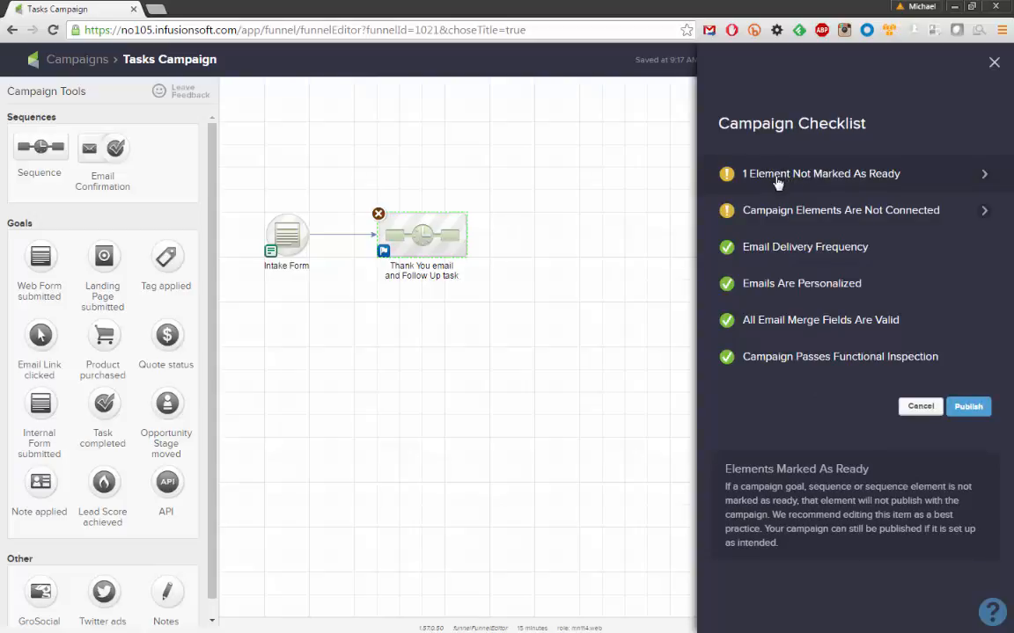
pyautogui.moveTo(799, 214)
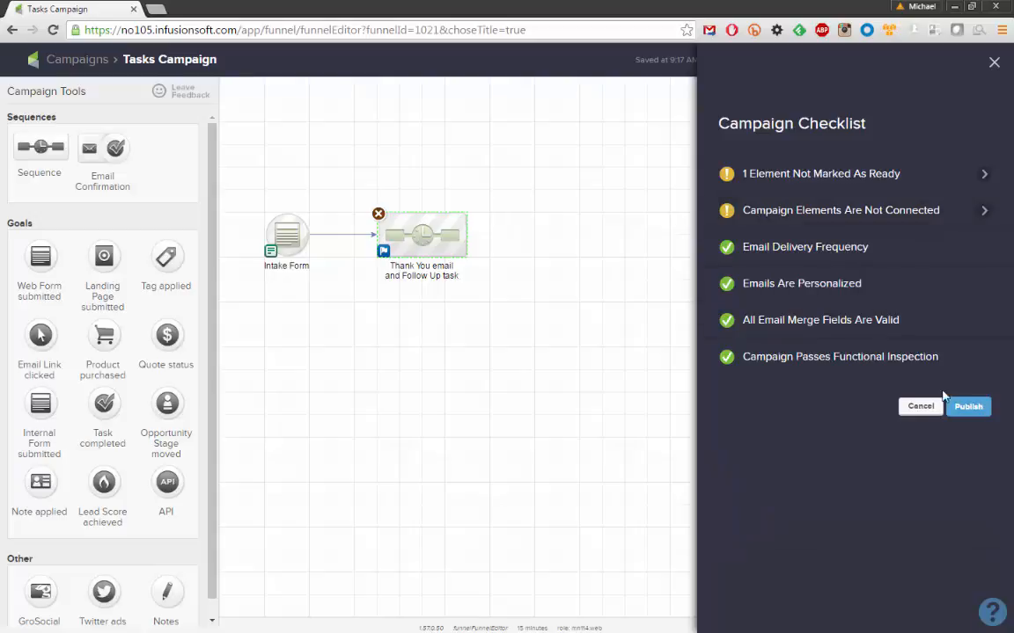
pyautogui.click(967, 407)
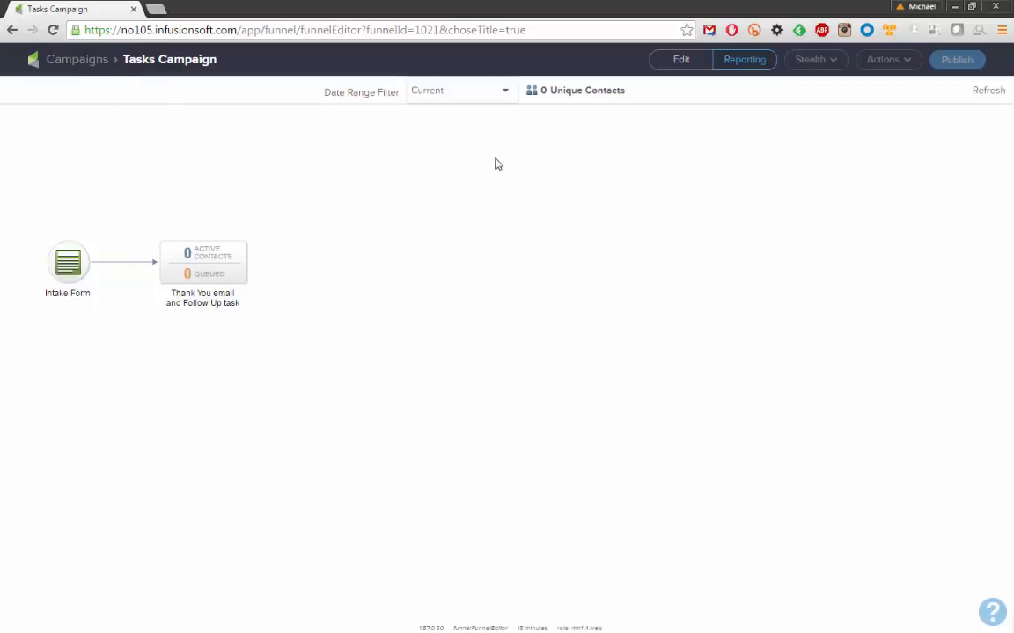
# Switch the published Tasks Campaign back to edit view, then open the Campaigns list
pyautogui.click(690, 59)
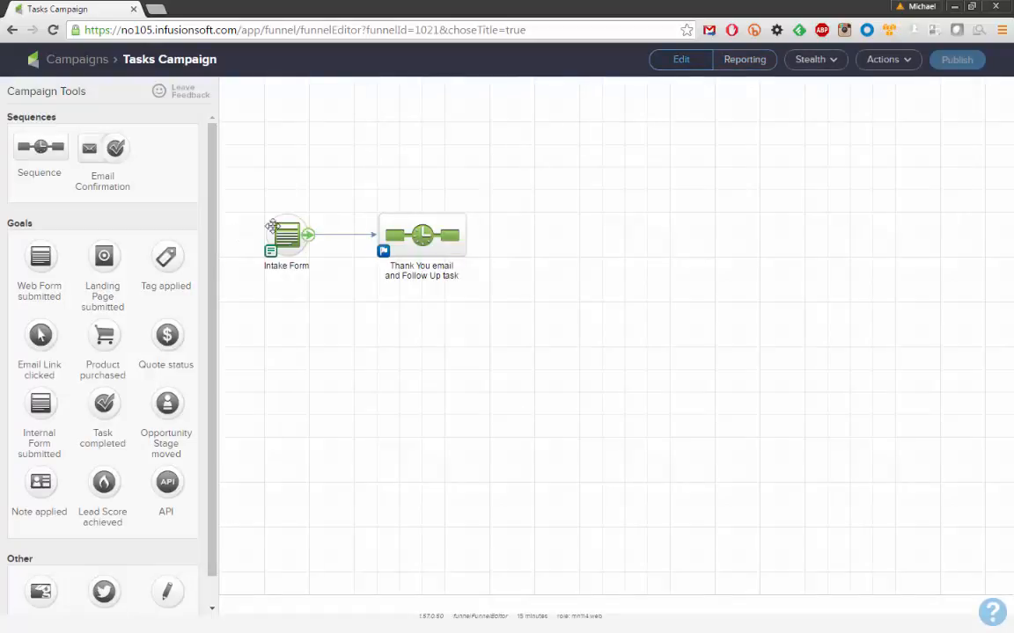
pyautogui.moveTo(247, 191); pyautogui.dragTo(332, 297)
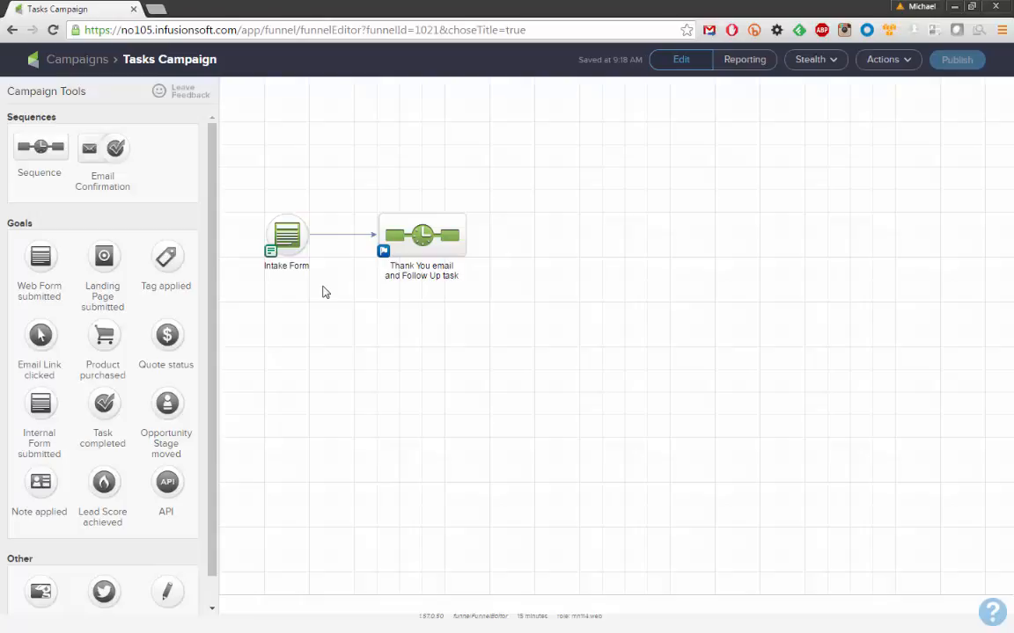
pyautogui.click(72, 65)
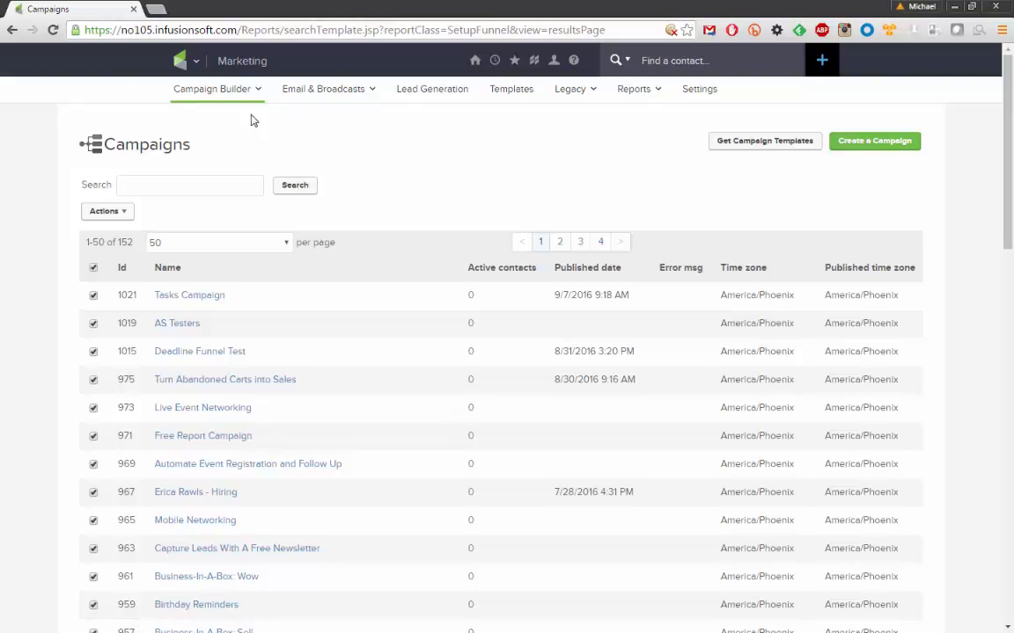
# Open the Add a Contact page from the contacts menu
pyautogui.moveTo(179, 61)
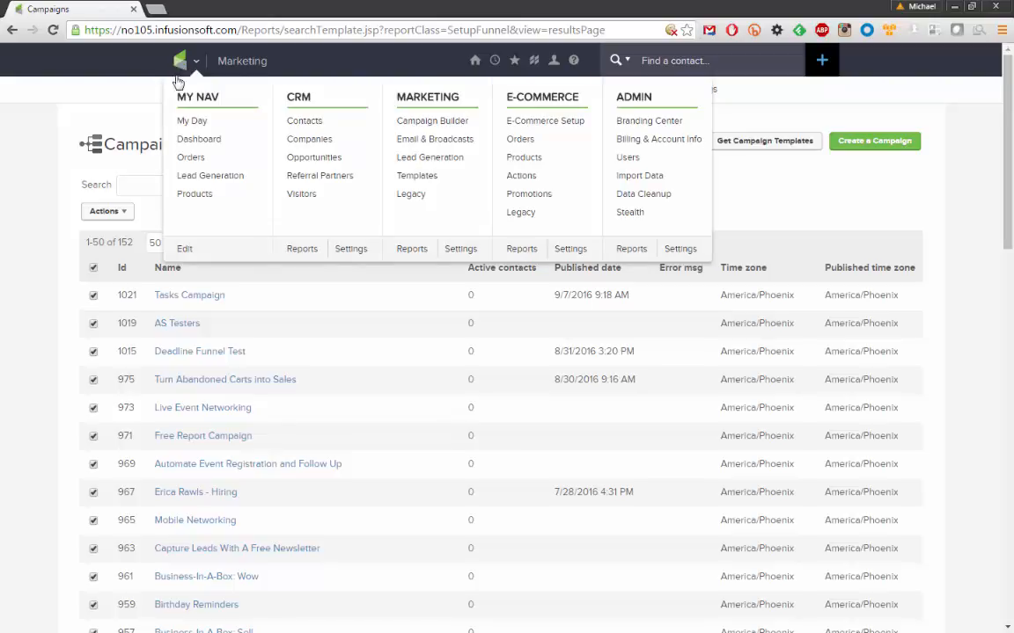
pyautogui.click(305, 128)
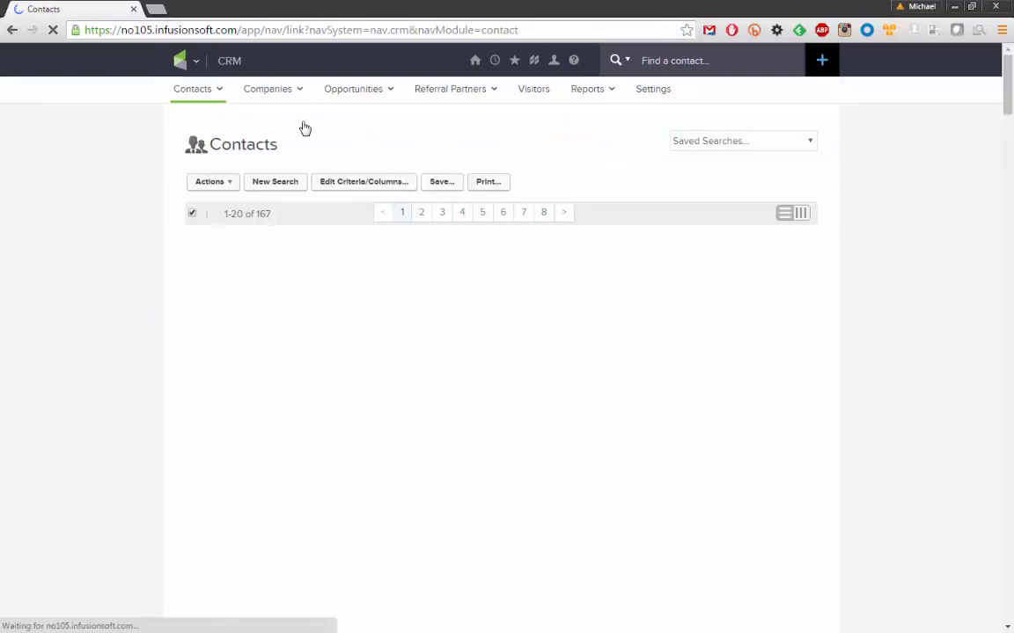
pyautogui.moveTo(199, 97)
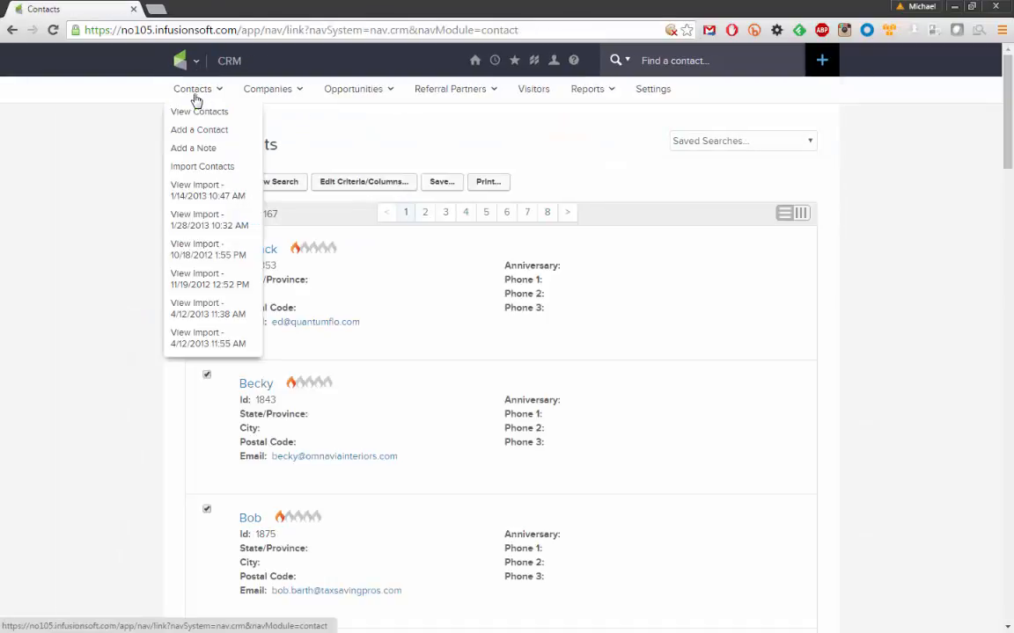
pyautogui.click(215, 138)
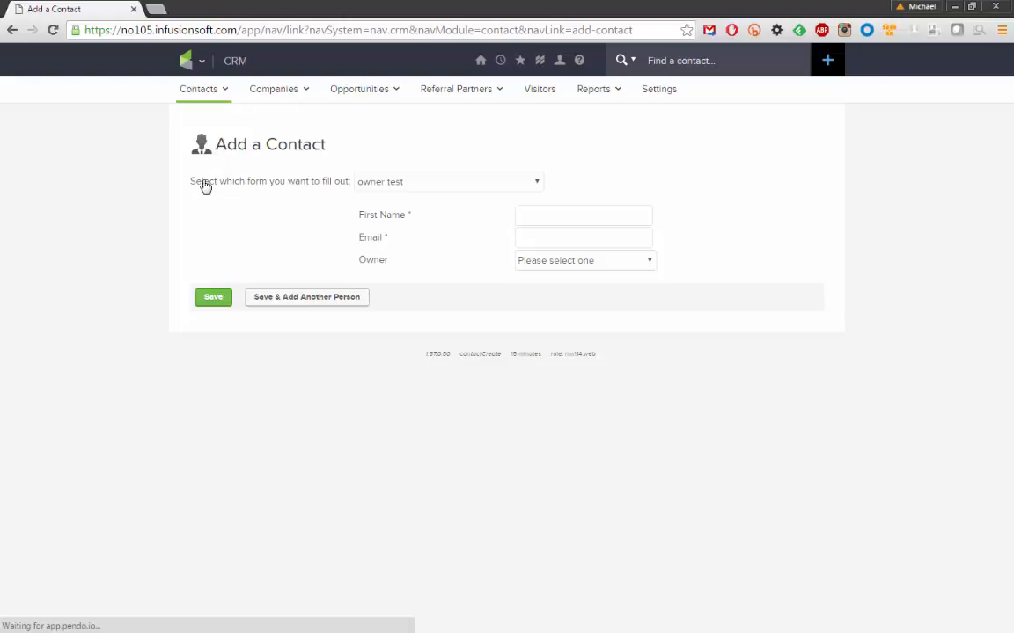
# Pick Intake Form from the 'Select which form you want to fill out' list
pyautogui.moveTo(187, 189); pyautogui.dragTo(351, 190)
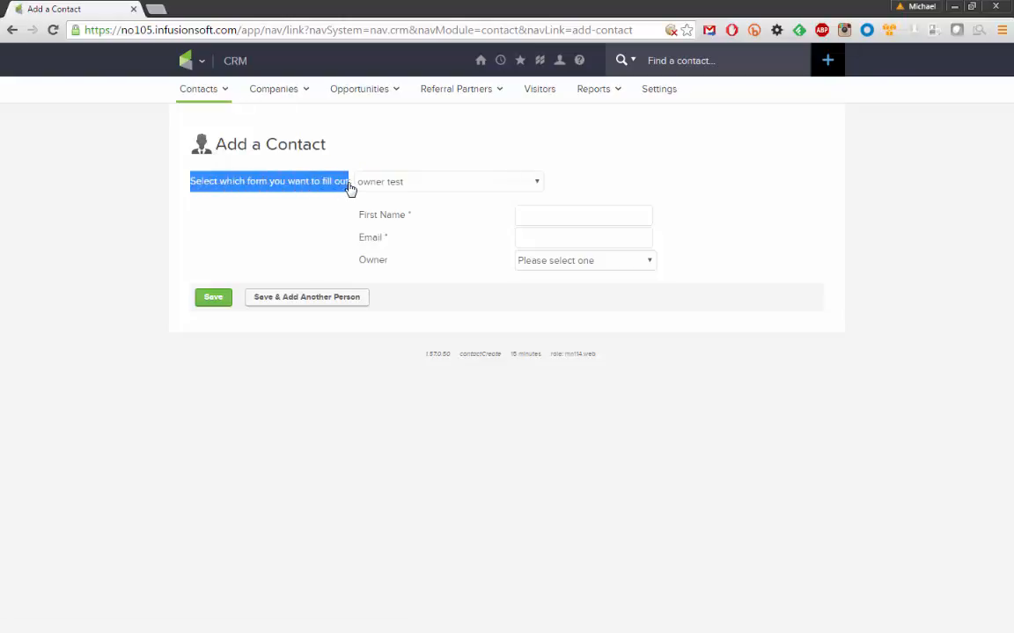
pyautogui.click(537, 186)
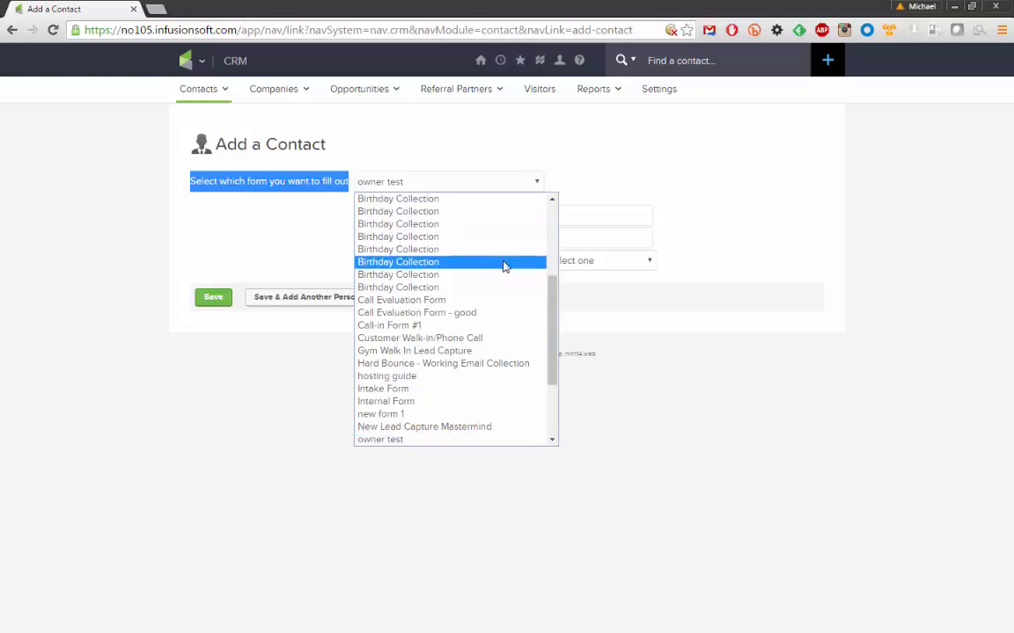
pyautogui.scroll(5, 505, 266)
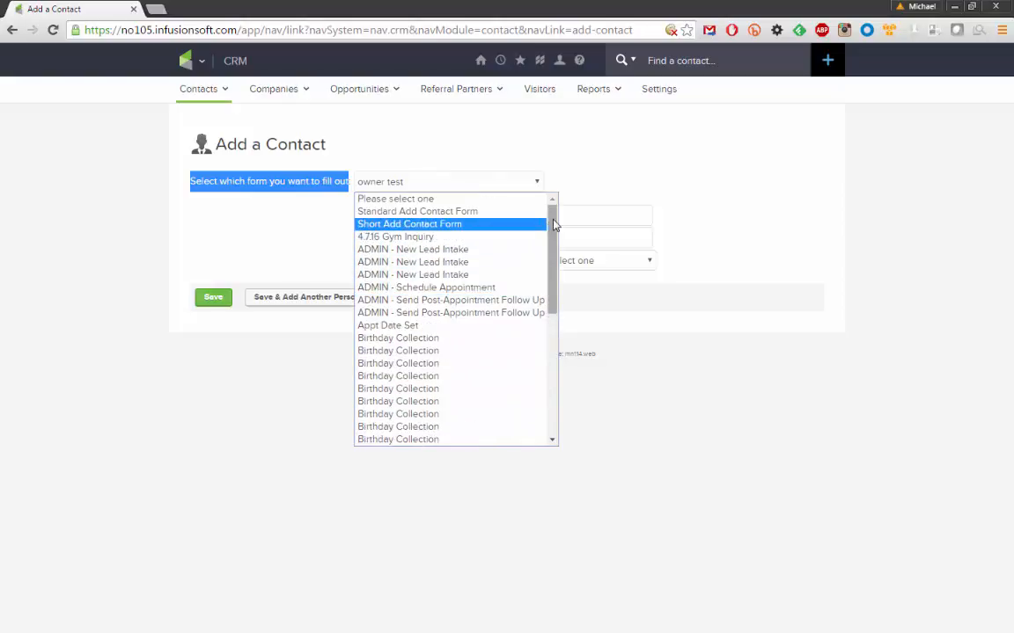
pyautogui.moveTo(552, 230); pyautogui.dragTo(536, 265)
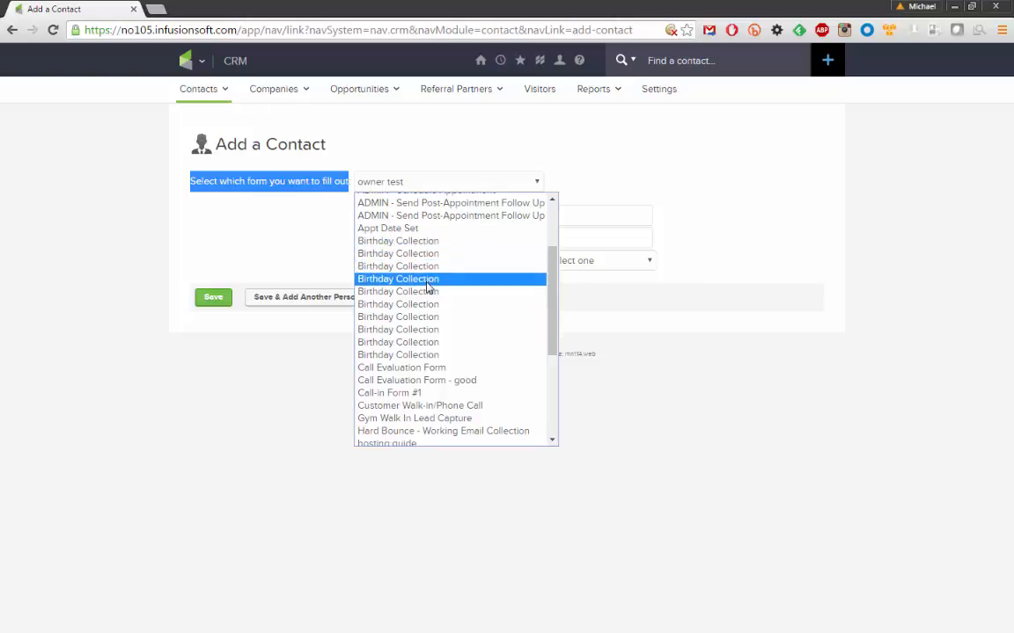
pyautogui.scroll(-3, 425, 298)
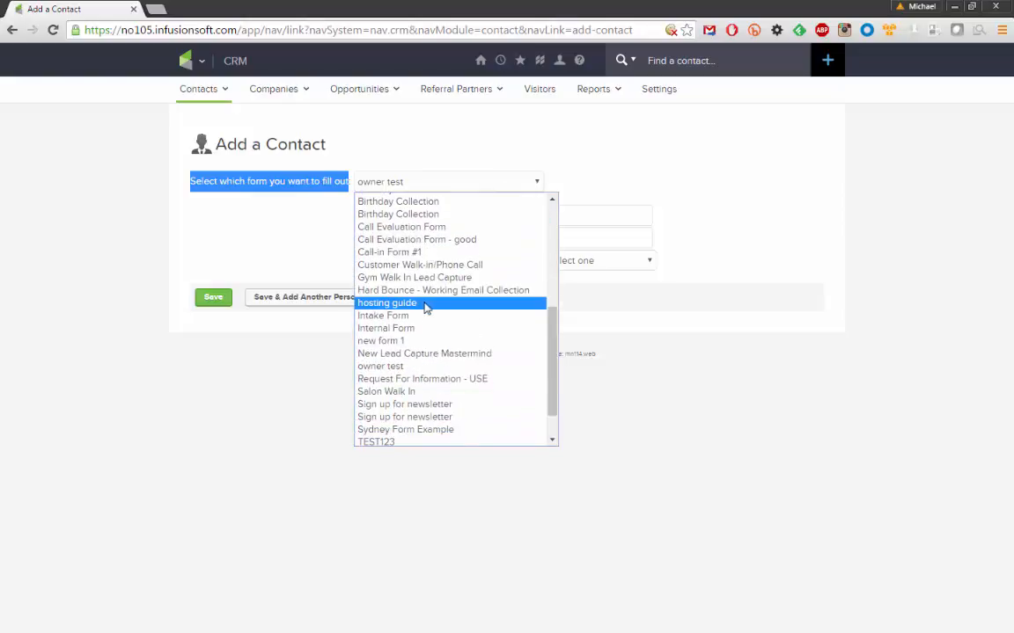
pyautogui.click(381, 316)
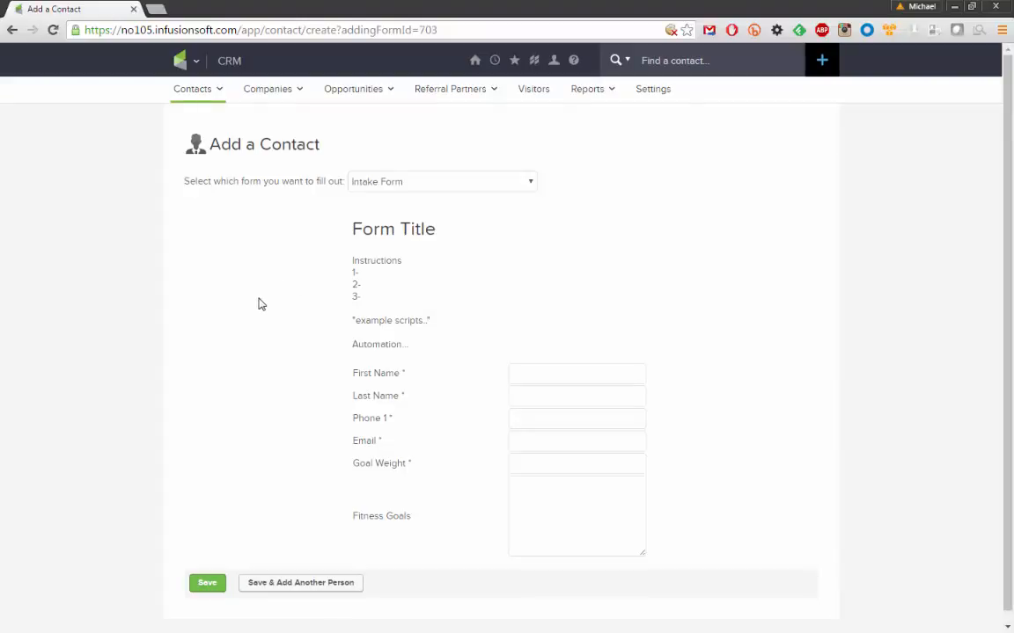
# Enter the test contact's first name, last name and phone number
pyautogui.scroll(-1, 291, 281)
pyautogui.moveTo(352, 217); pyautogui.dragTo(434, 335)
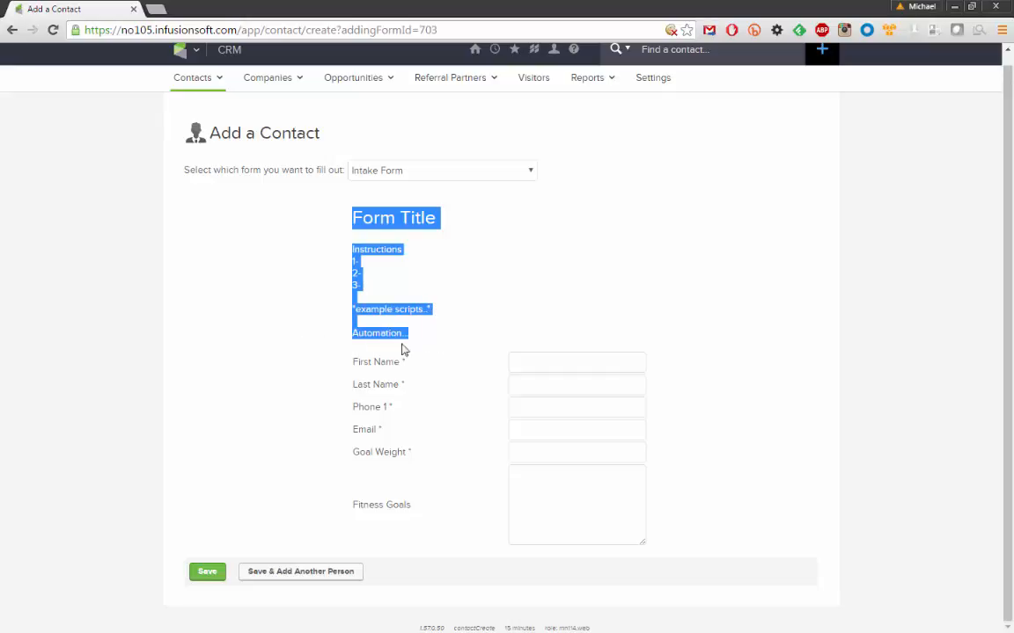
pyautogui.click(543, 362)
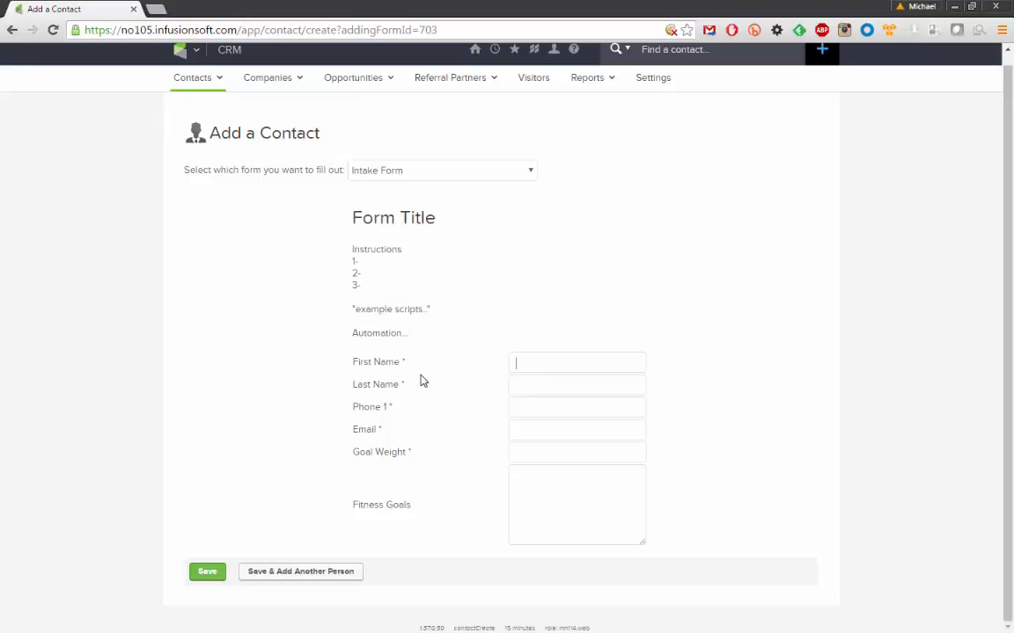
pyautogui.press('Tab')
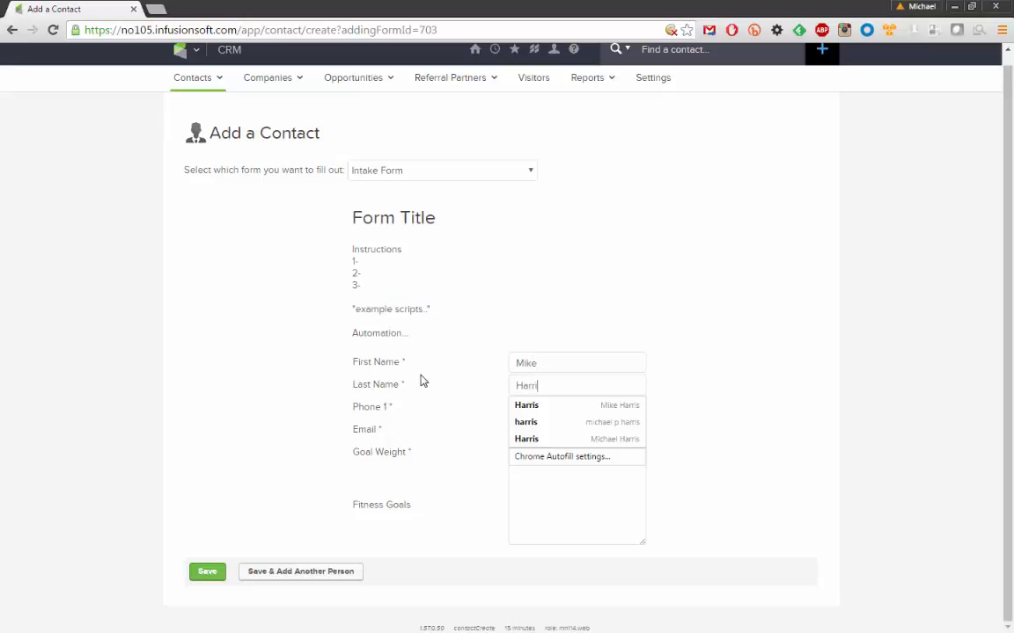
pyautogui.press('Tab')
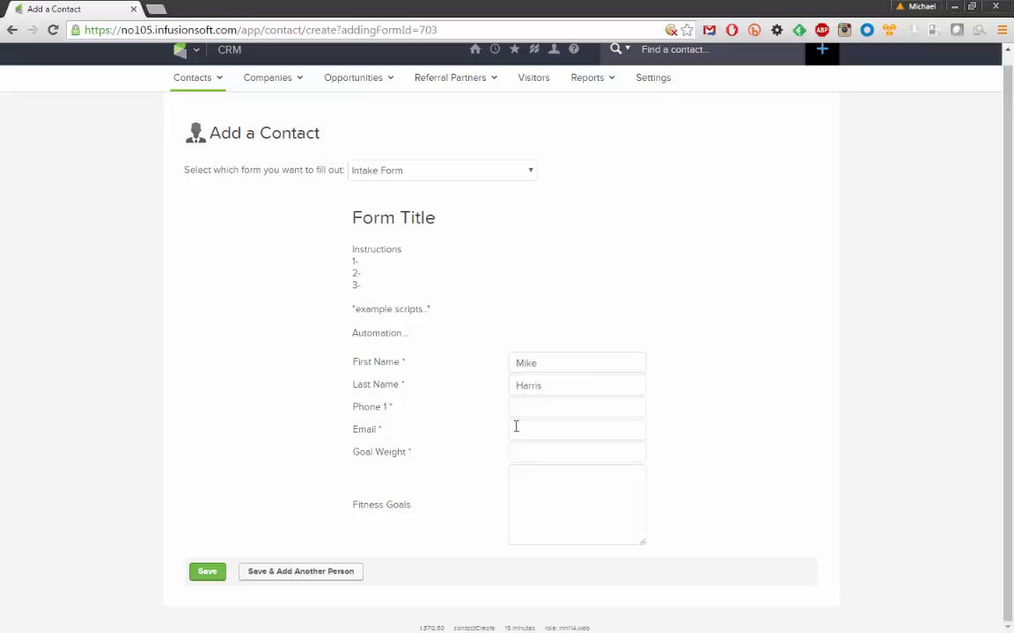
# Add the contact's email, grant marketing permission, Goal Weight 250 and Fitness Goals 'a b and c'
pyautogui.click(535, 428)
pyautogui.click(687, 423)
pyautogui.write('tesdt@')
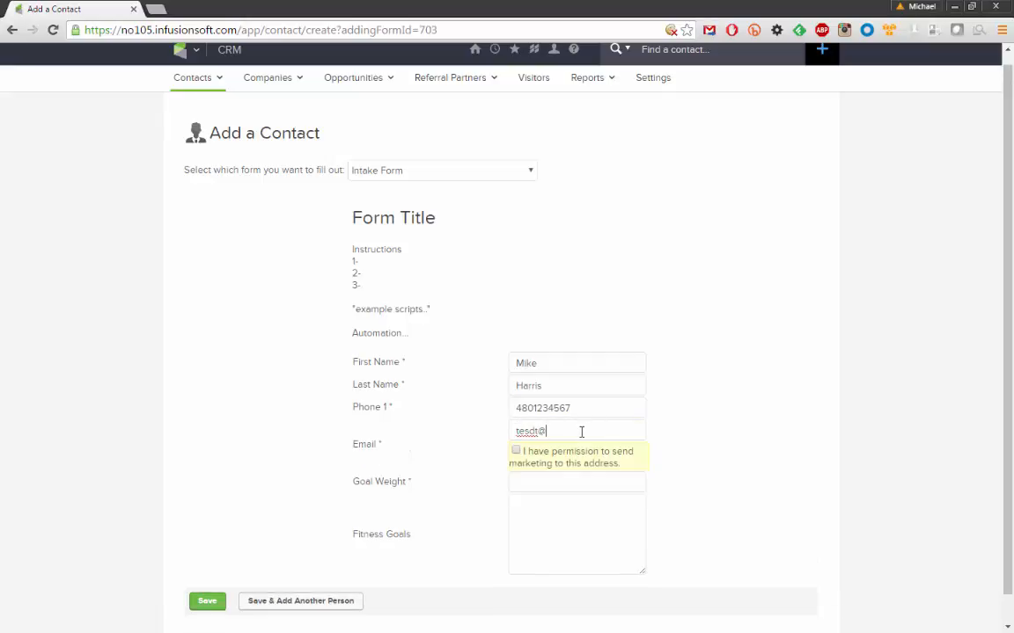
pyautogui.write('test.com')
pyautogui.click(516, 453)
pyautogui.write('250')
pyautogui.click(541, 514)
pyautogui.write('a b and c')
pyautogui.click(540, 511)
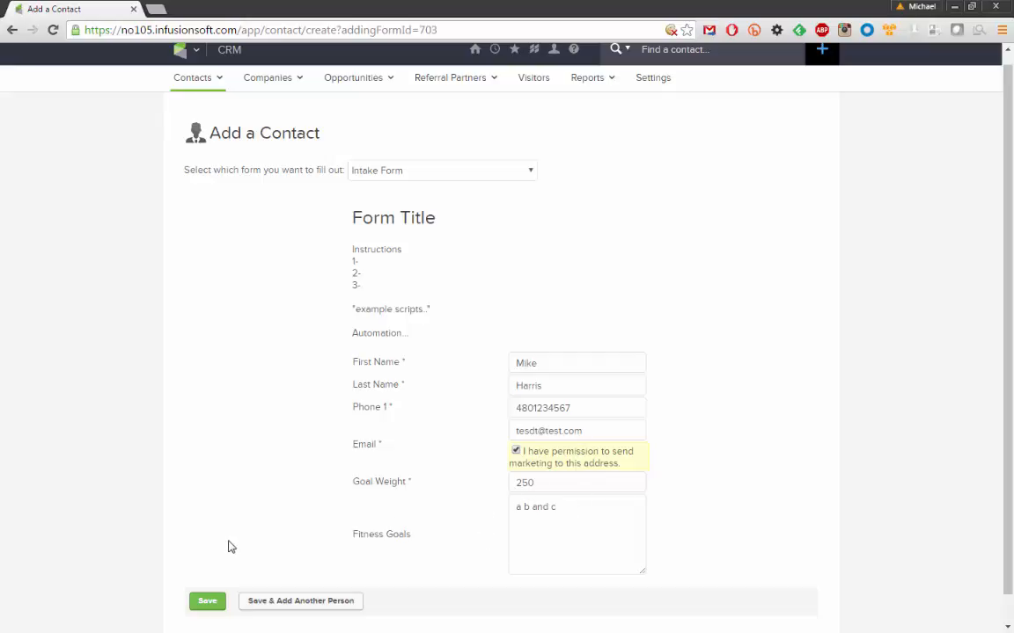
# Save the new contact and scroll down its record
pyautogui.click(208, 607)
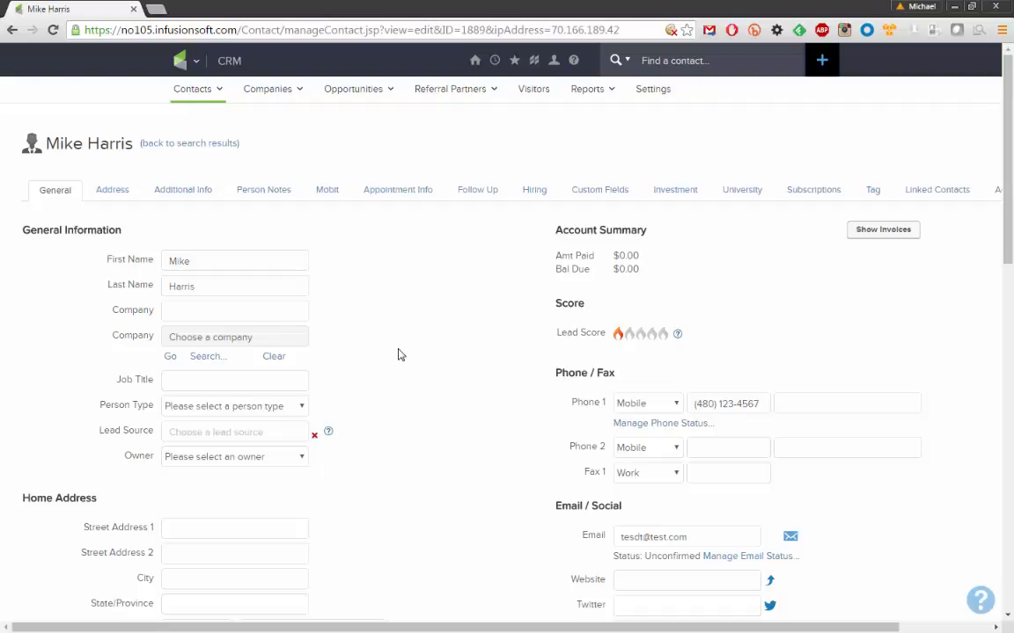
pyautogui.scroll(-4, 401, 347)
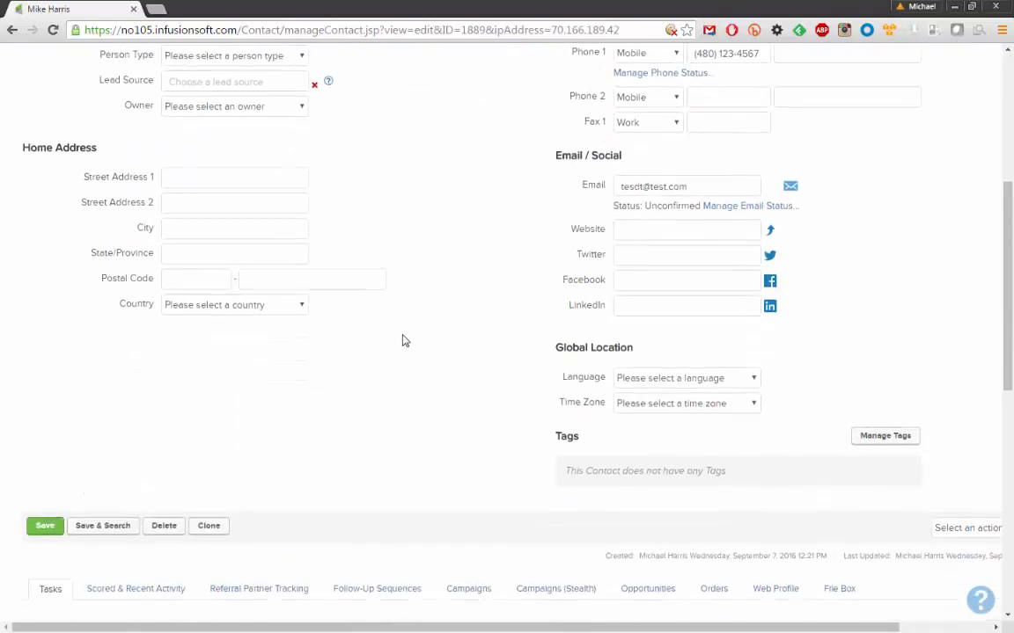
pyautogui.scroll(-4, 402, 341)
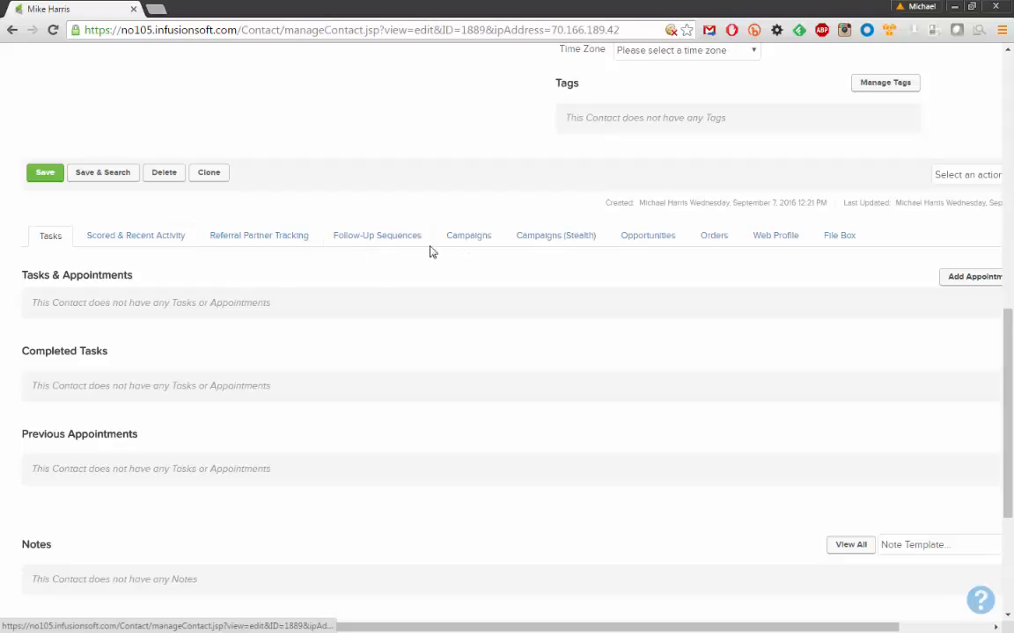
# Review campaign history entries: Intake Form, Apply 1 Tag Gym Walk In, and Follow Up Call
pyautogui.click(475, 240)
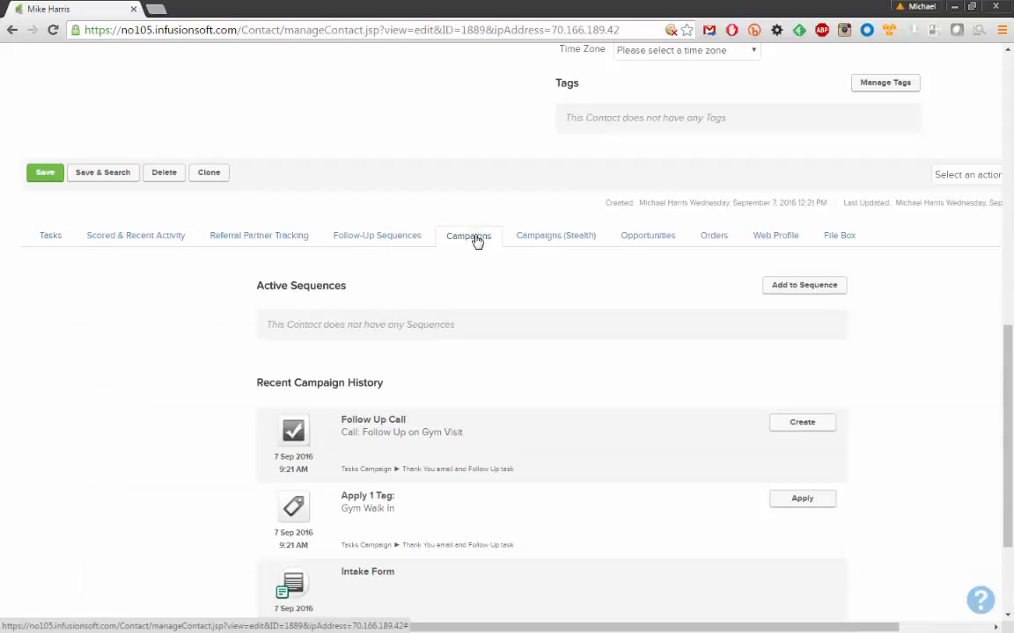
pyautogui.scroll(-2, 396, 325)
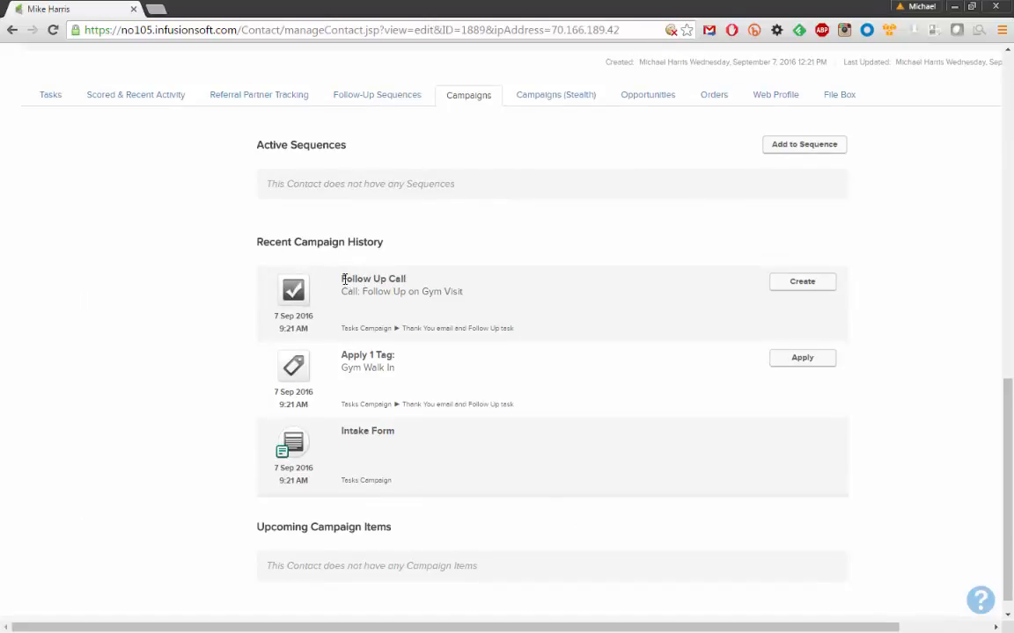
pyautogui.moveTo(341, 431); pyautogui.dragTo(409, 431)
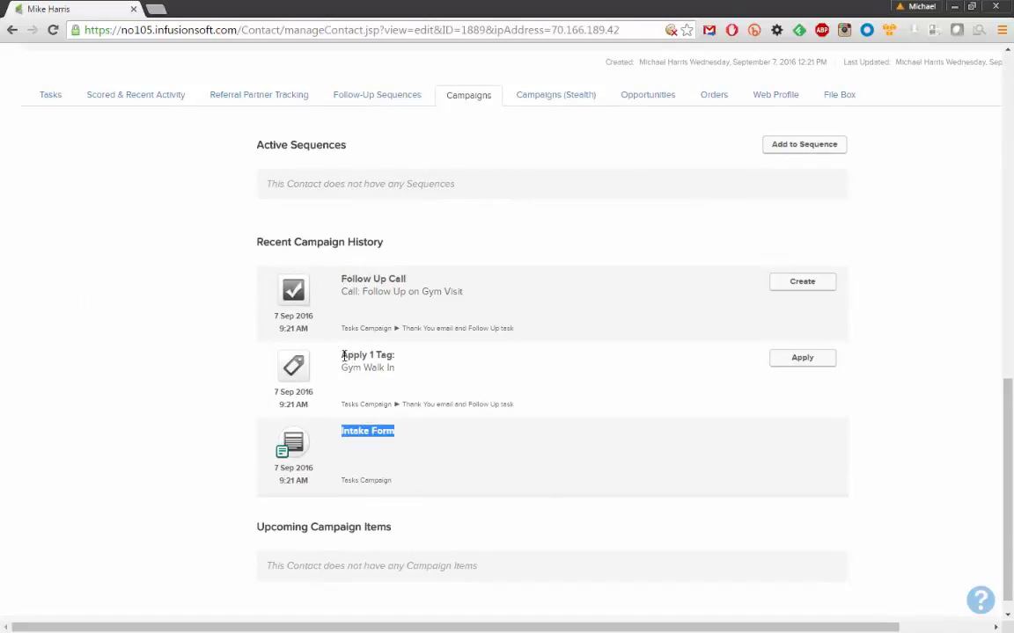
pyautogui.moveTo(341, 355); pyautogui.dragTo(397, 357)
pyautogui.moveTo(341, 279); pyautogui.dragTo(424, 284)
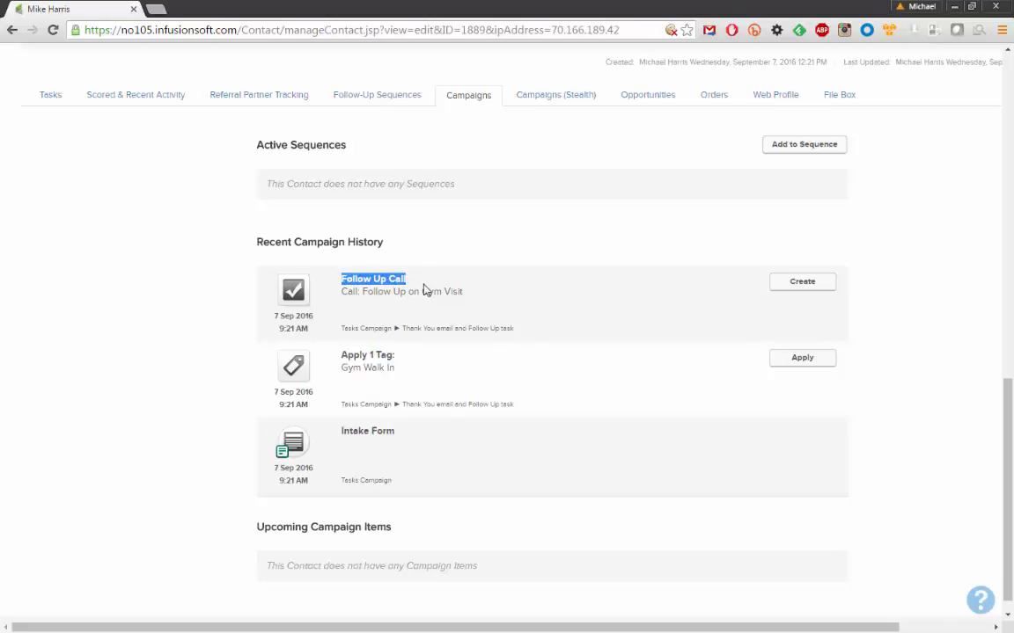
pyautogui.scroll(1, 212, 322)
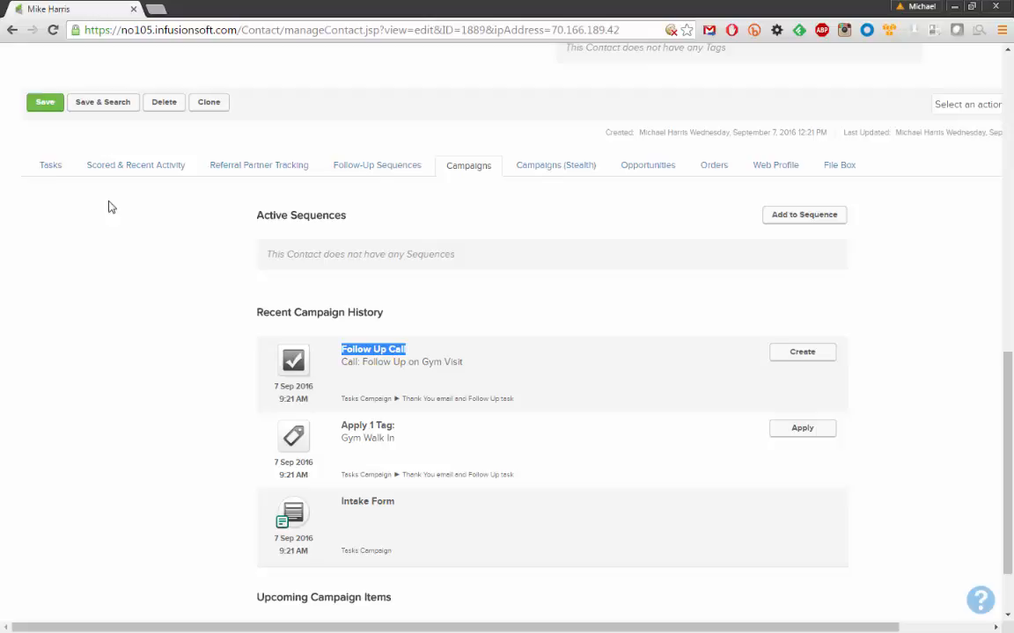
# Show the contact's tasks and reload until Follow Up on Gym Visit, due 9/9/2016, appears
pyautogui.click(51, 166)
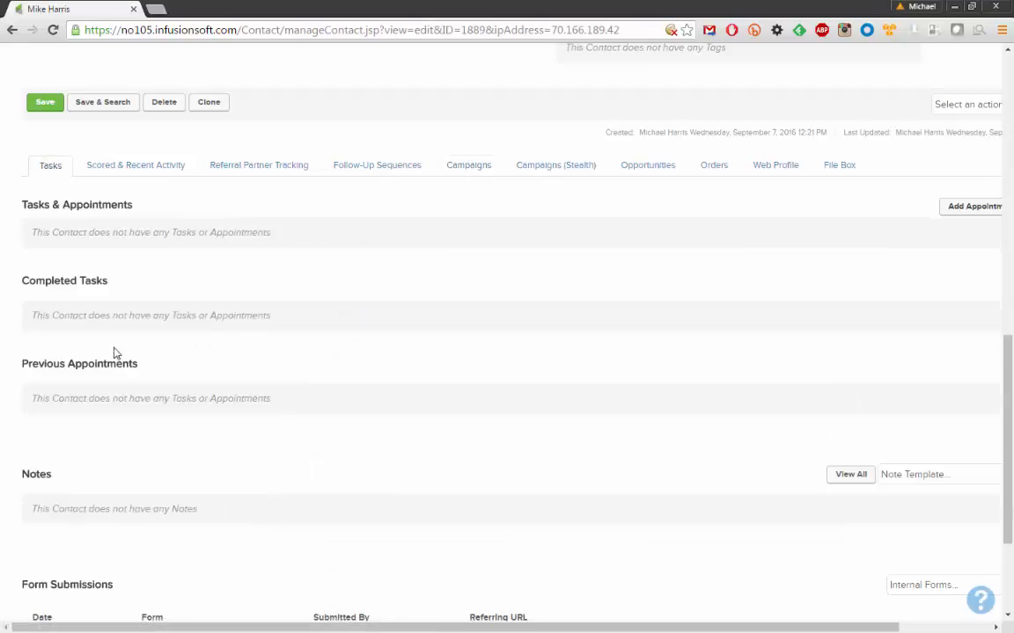
pyautogui.moveTo(37, 232); pyautogui.dragTo(325, 232)
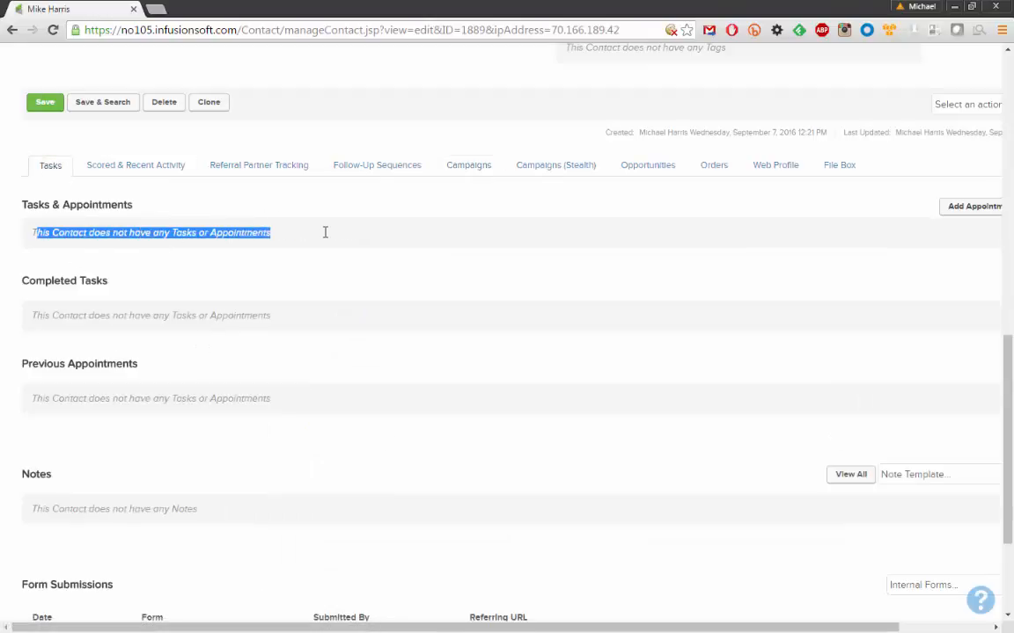
pyautogui.click(267, 235)
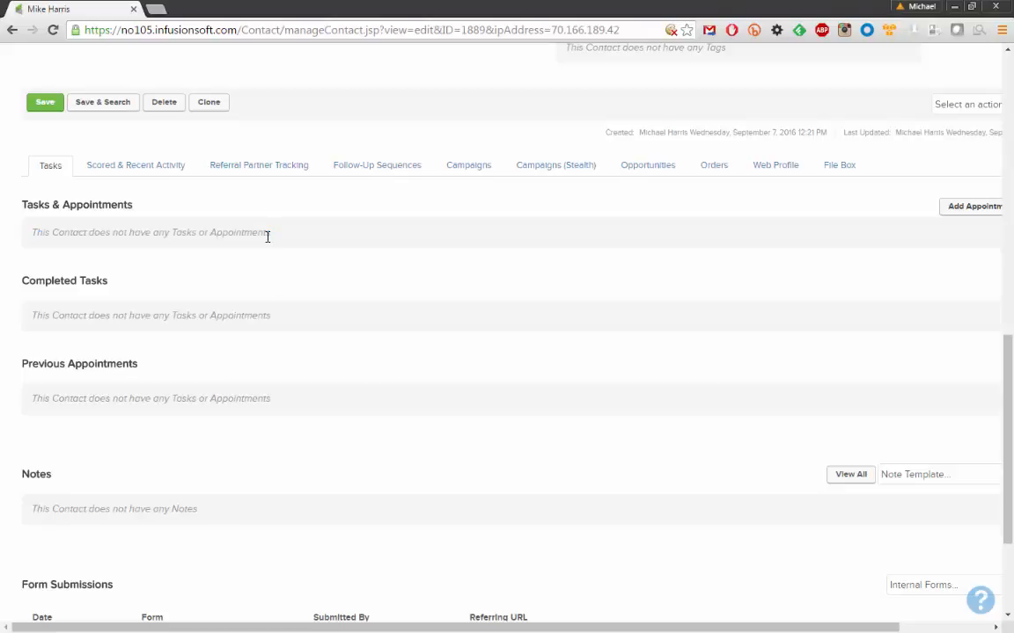
pyautogui.click(54, 31)
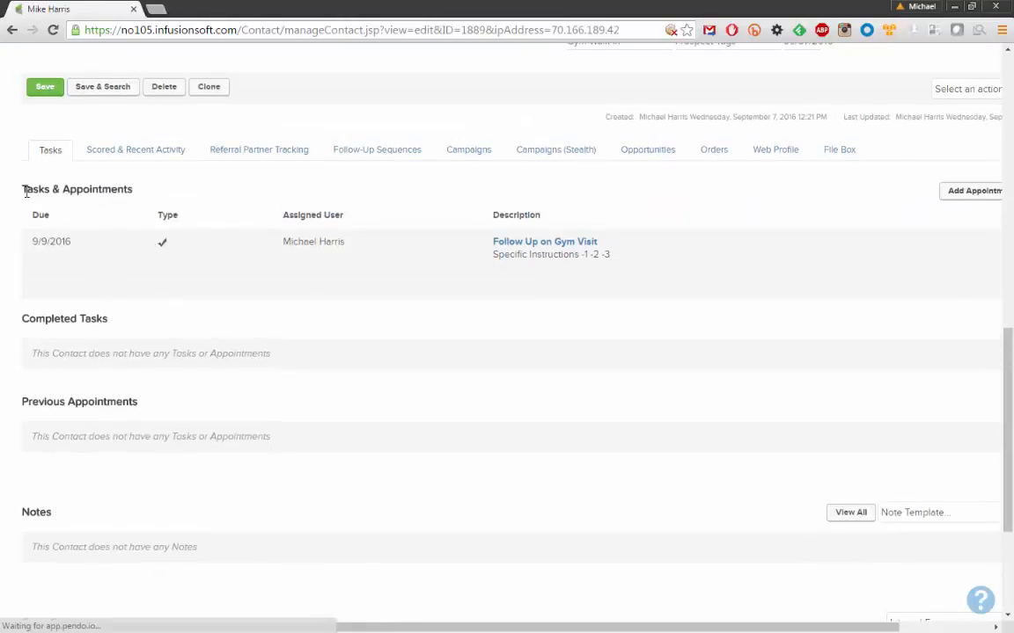
pyautogui.moveTo(24, 190); pyautogui.dragTo(168, 190)
pyautogui.click(167, 192)
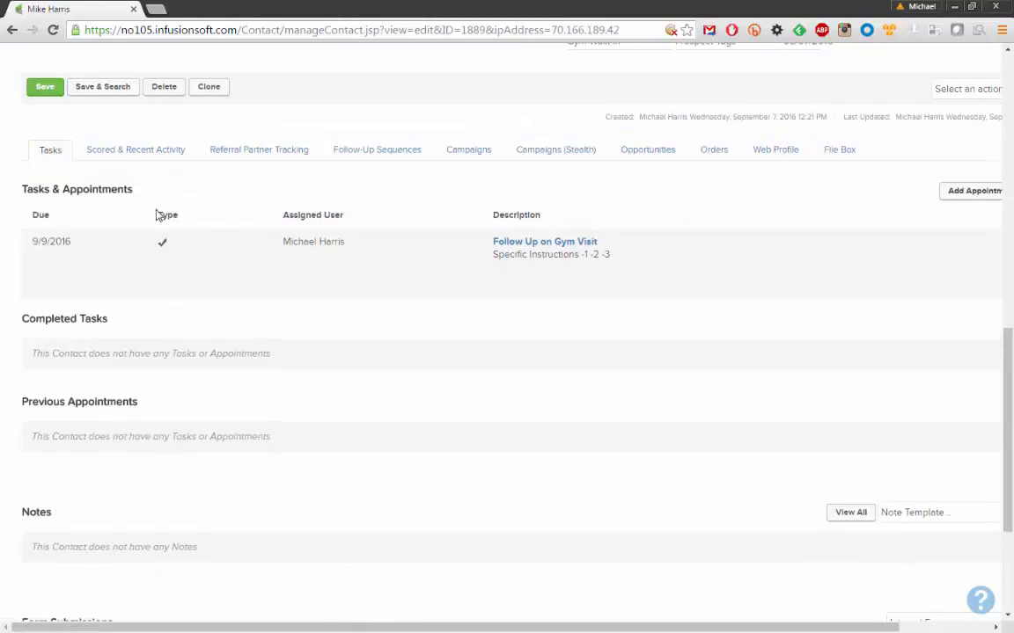
pyautogui.moveTo(32, 241); pyautogui.dragTo(72, 241)
pyautogui.click(75, 245)
# Go to the My Day page listing appointments, tasks and opportunities for September 7, 2016
pyautogui.scroll(10, 324, 274)
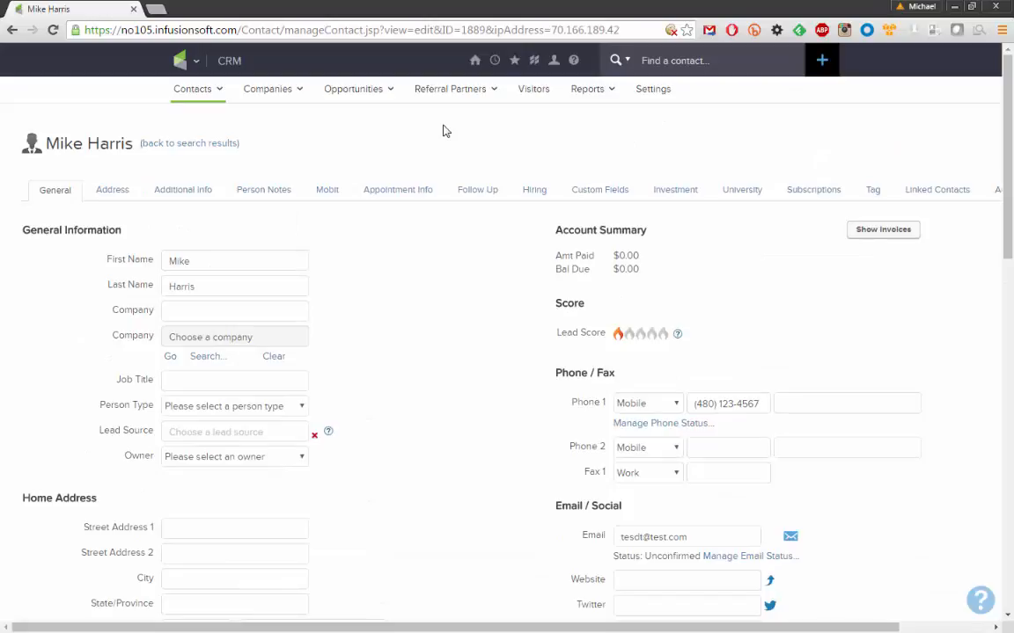
pyautogui.moveTo(474, 66)
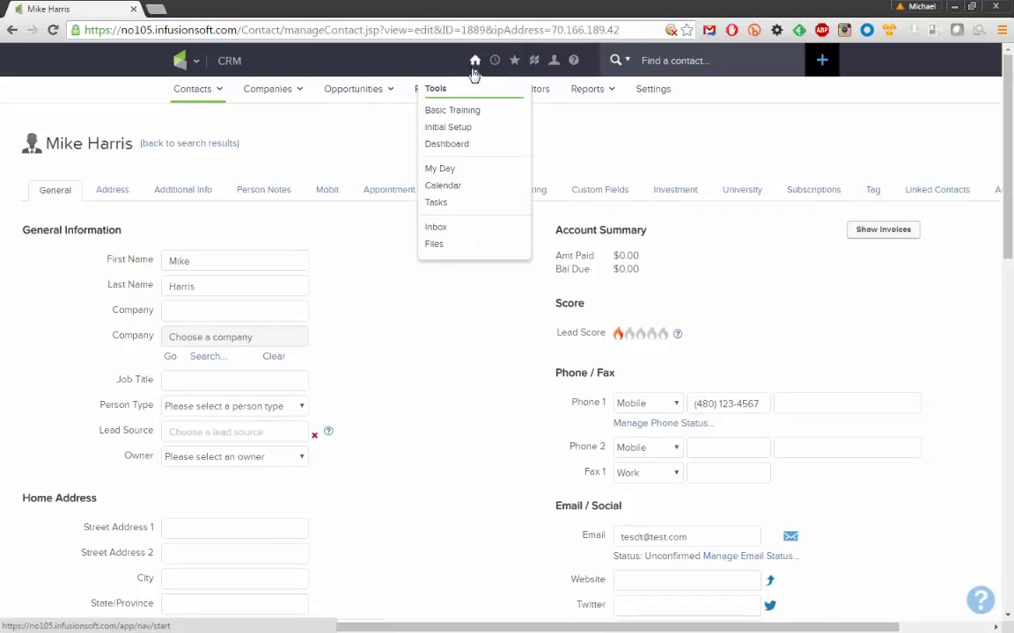
pyautogui.click(445, 171)
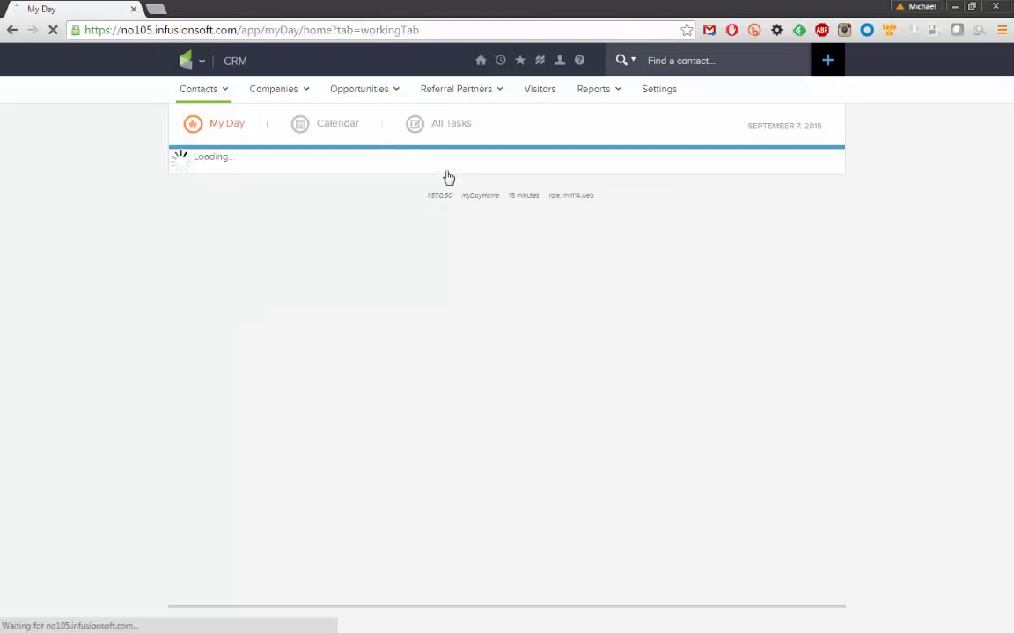
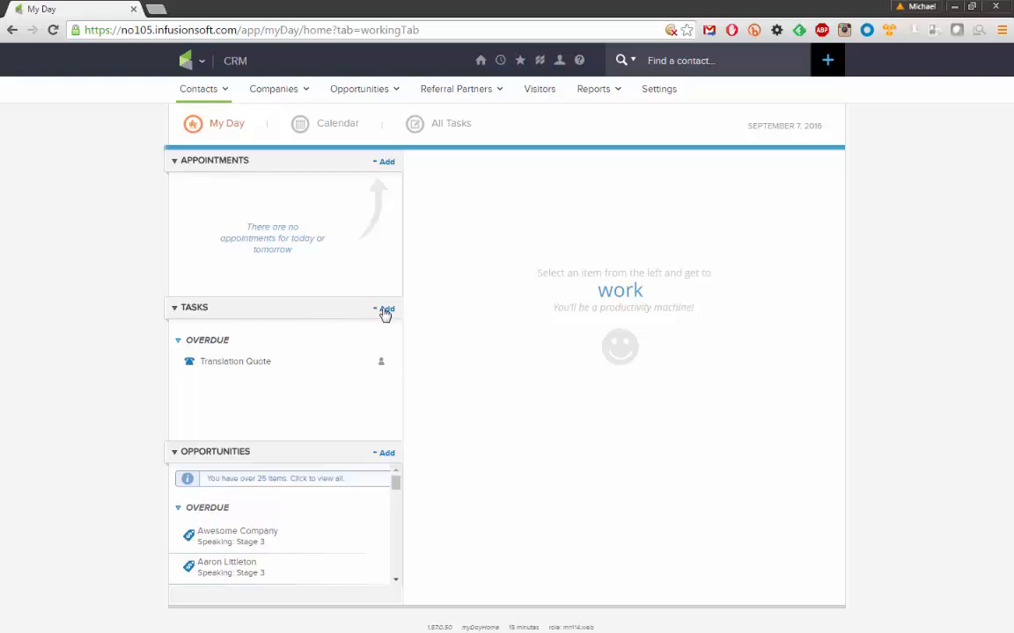
# Add a 'Pick up dry cleaning' task with no due date so it lands under Someday
pyautogui.click(386, 310)
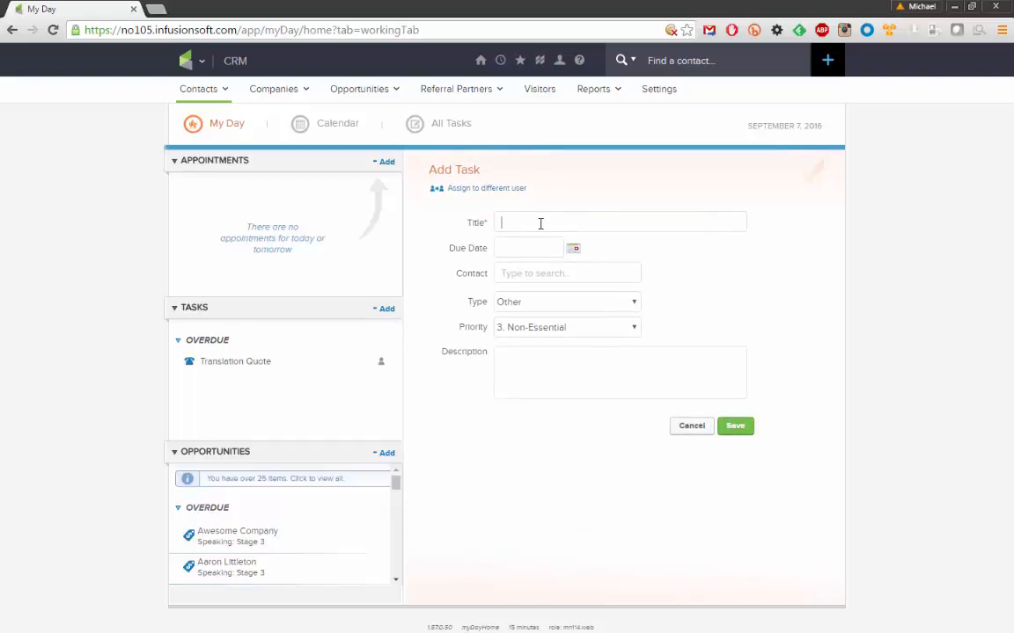
pyautogui.write('Pick up o')
pyautogui.write('ry cleaning')
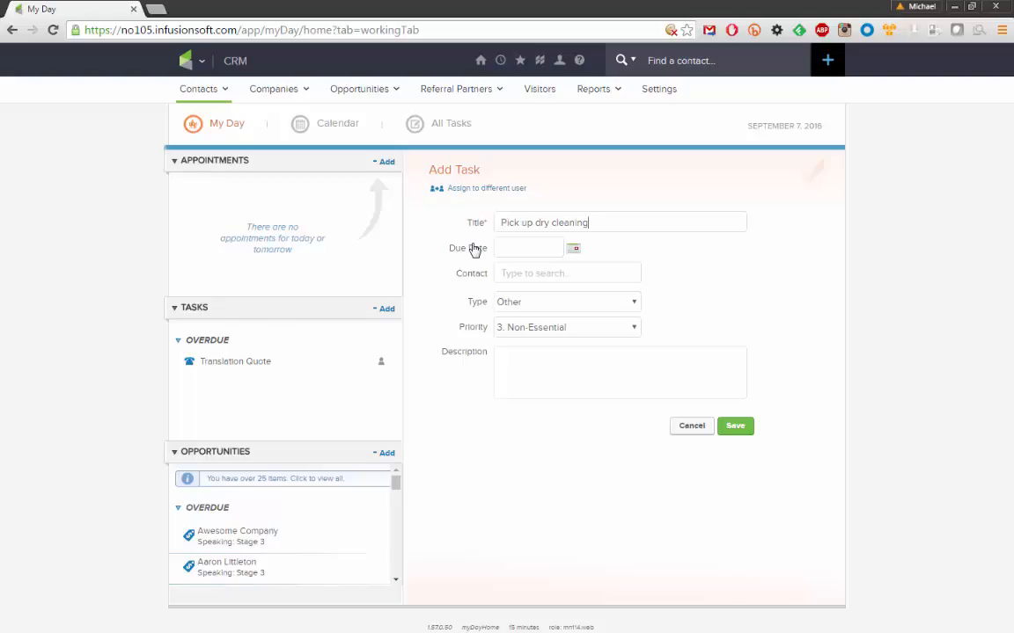
pyautogui.click(572, 248)
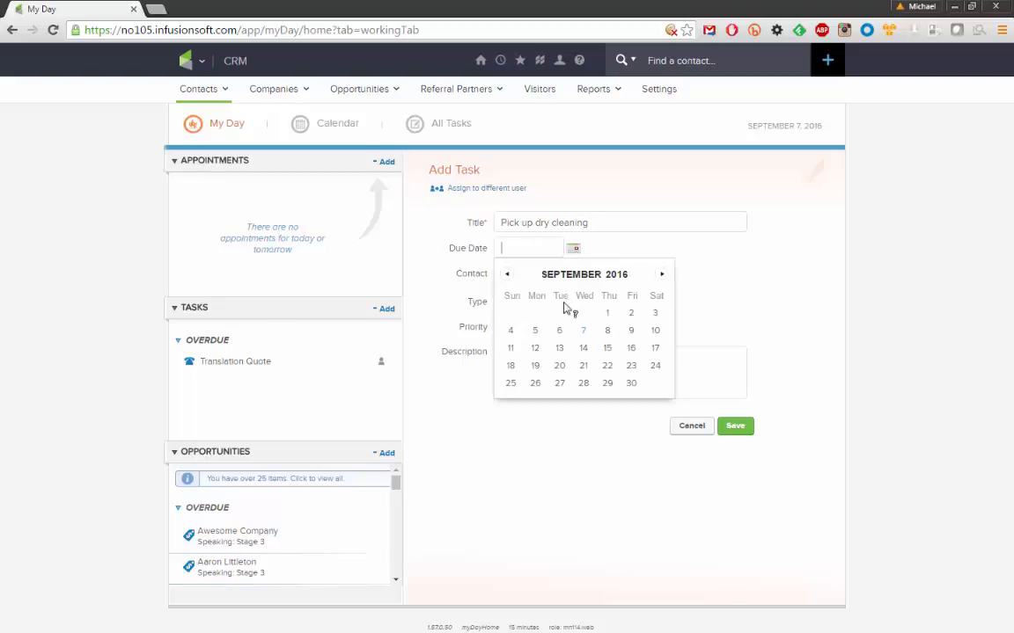
pyautogui.click(679, 253)
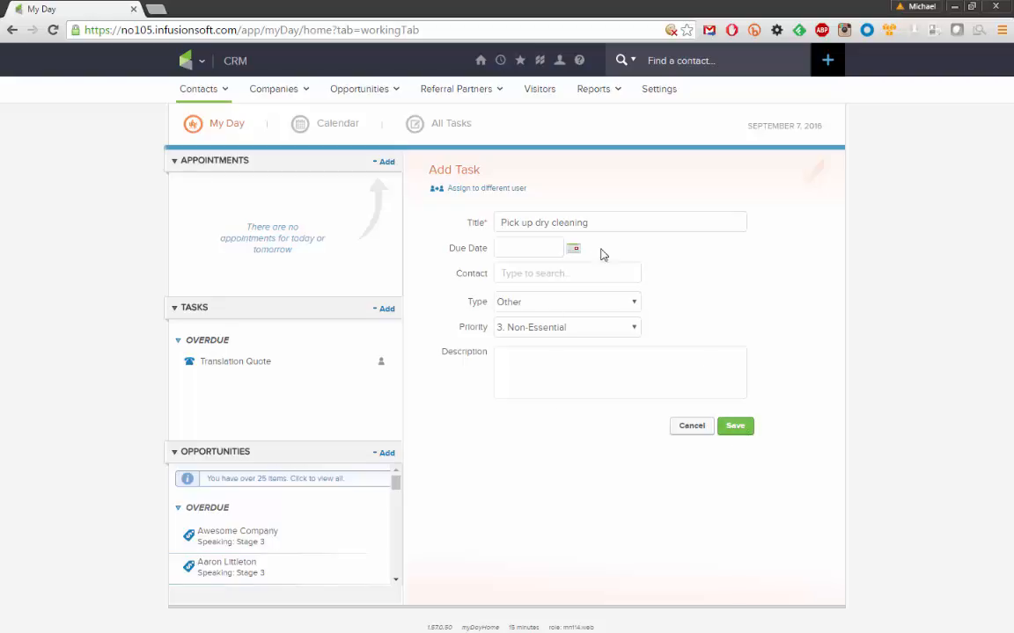
pyautogui.click(745, 430)
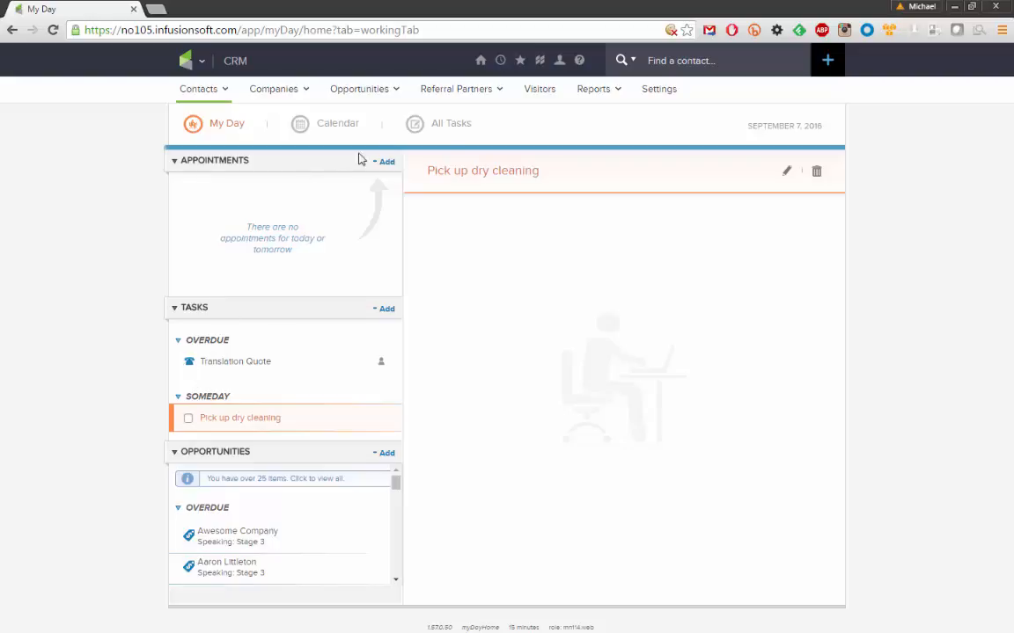
# Filter All Tasks to the Future date range, showing the gym follow-up due 9/9/2016
pyautogui.click(449, 128)
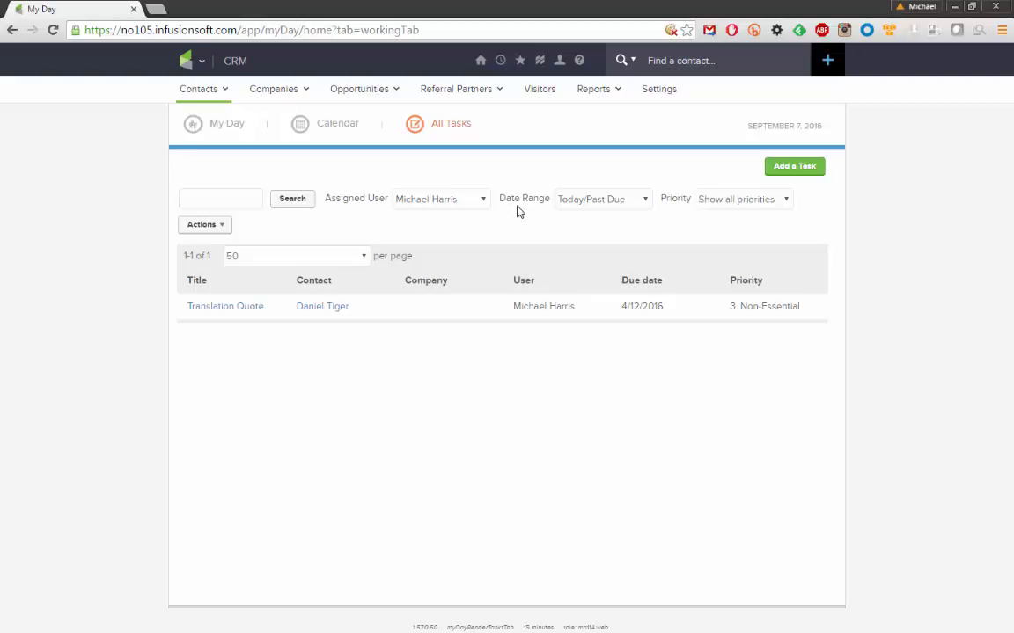
pyautogui.moveTo(499, 199); pyautogui.dragTo(551, 200)
pyautogui.click(655, 234)
pyautogui.click(643, 202)
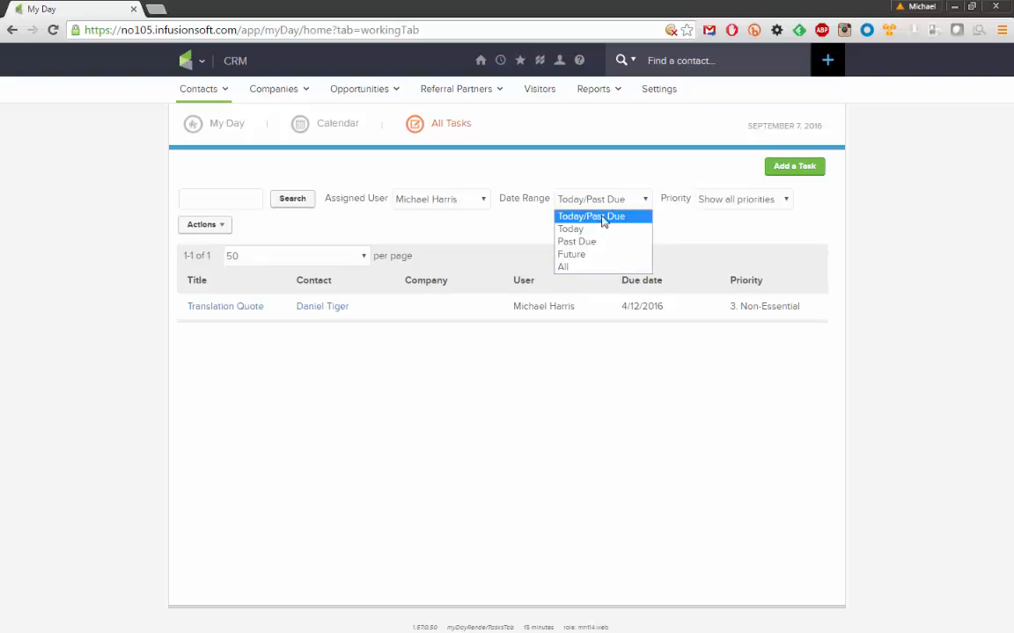
pyautogui.click(580, 256)
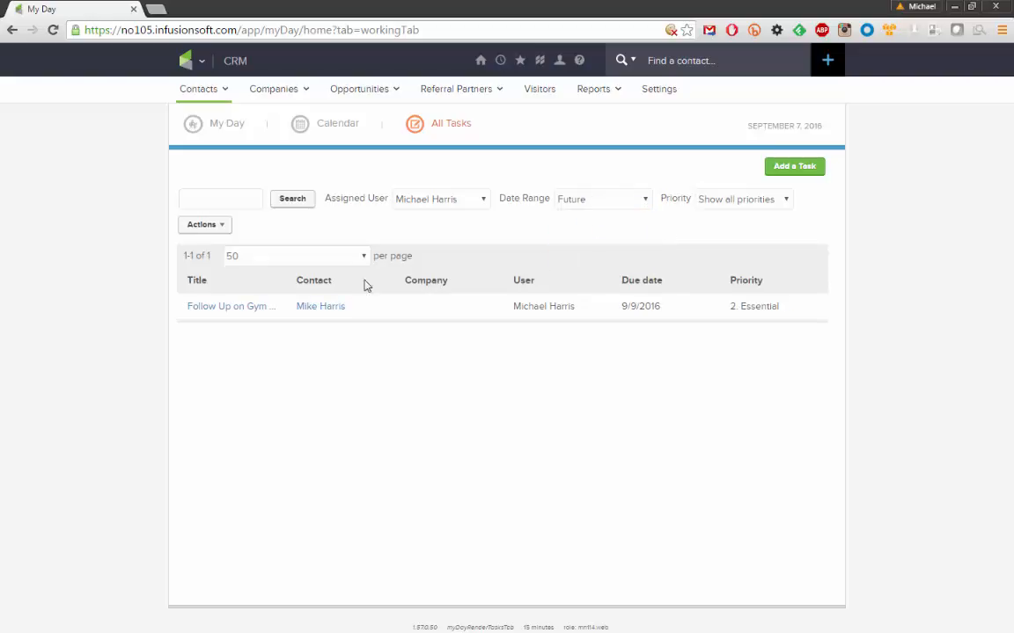
# Reschedule Follow Up on Gym Visit to 09-07-2016 at 02:30 PM and save it
pyautogui.click(227, 310)
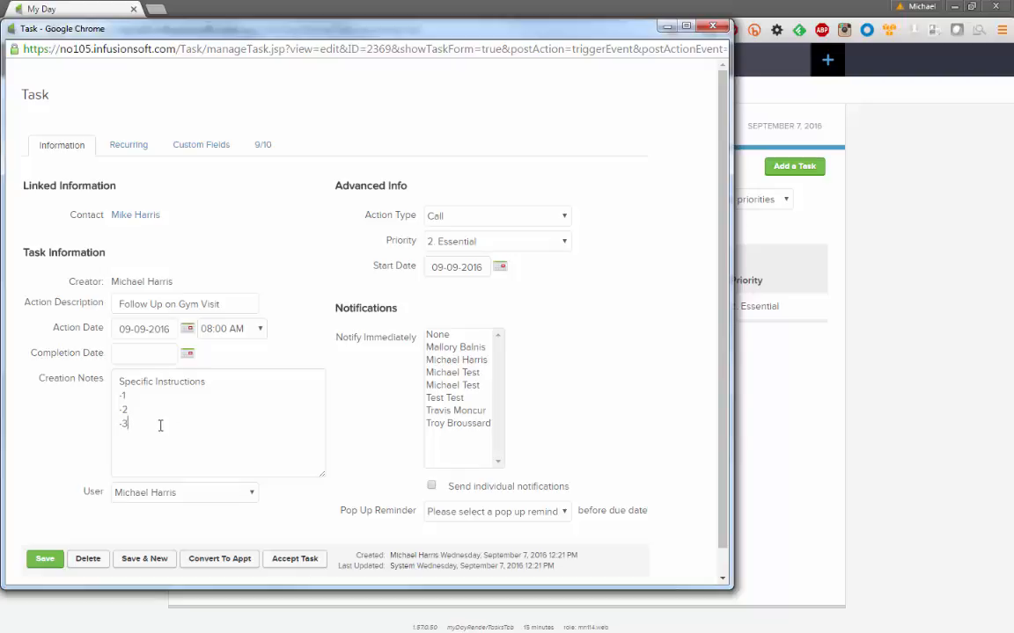
pyautogui.moveTo(27, 360); pyautogui.dragTo(104, 364)
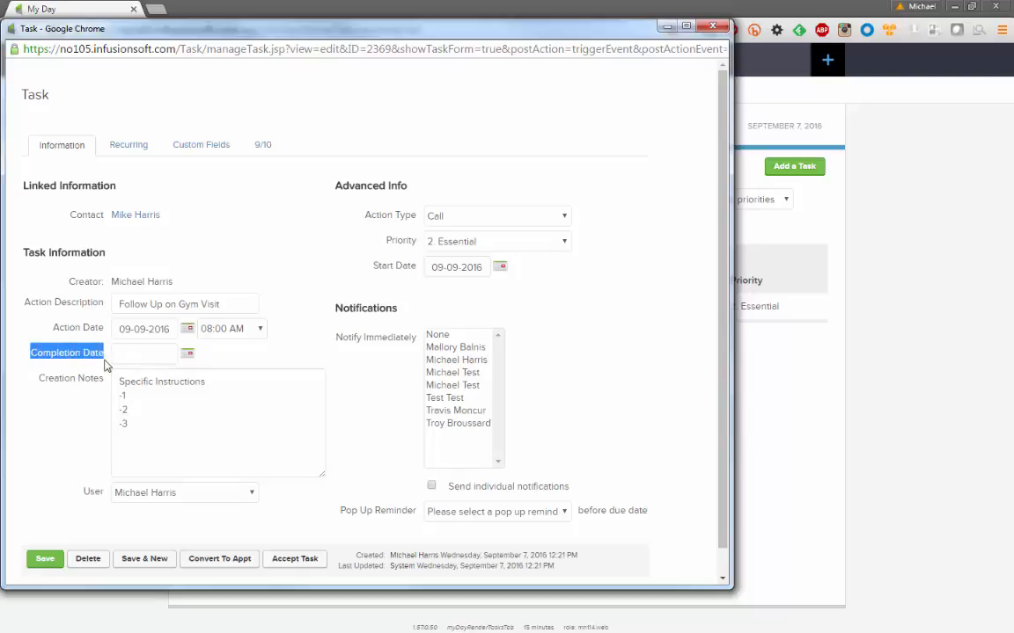
pyautogui.click(187, 329)
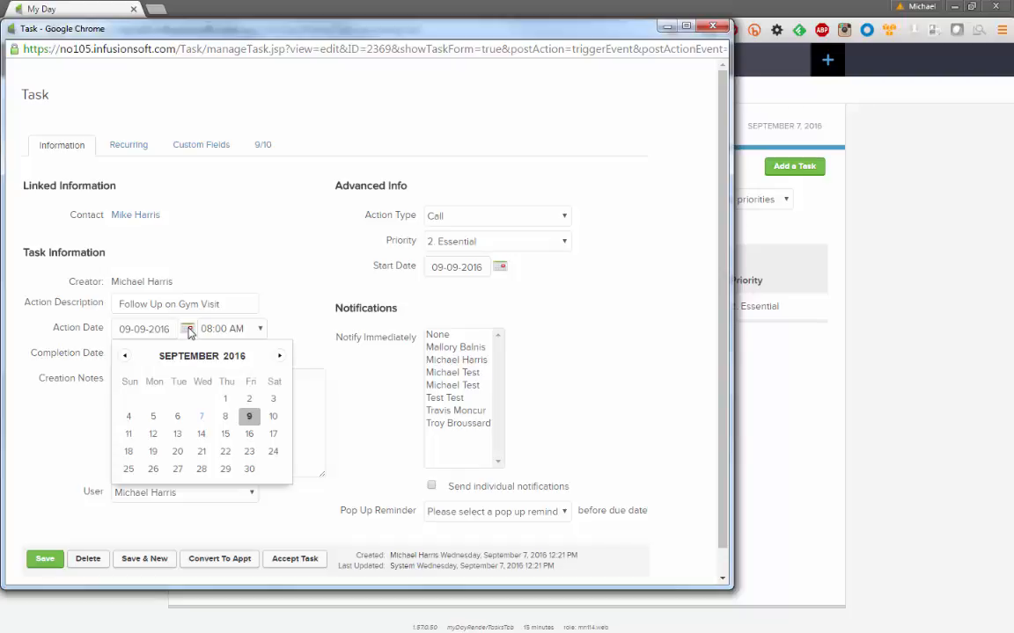
pyautogui.click(201, 416)
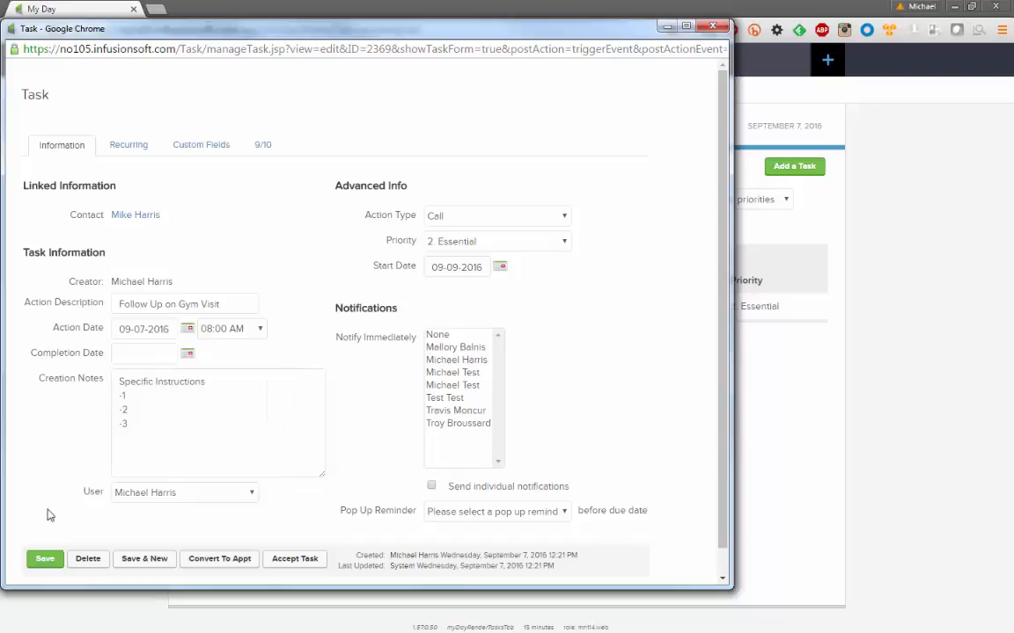
pyautogui.click(259, 329)
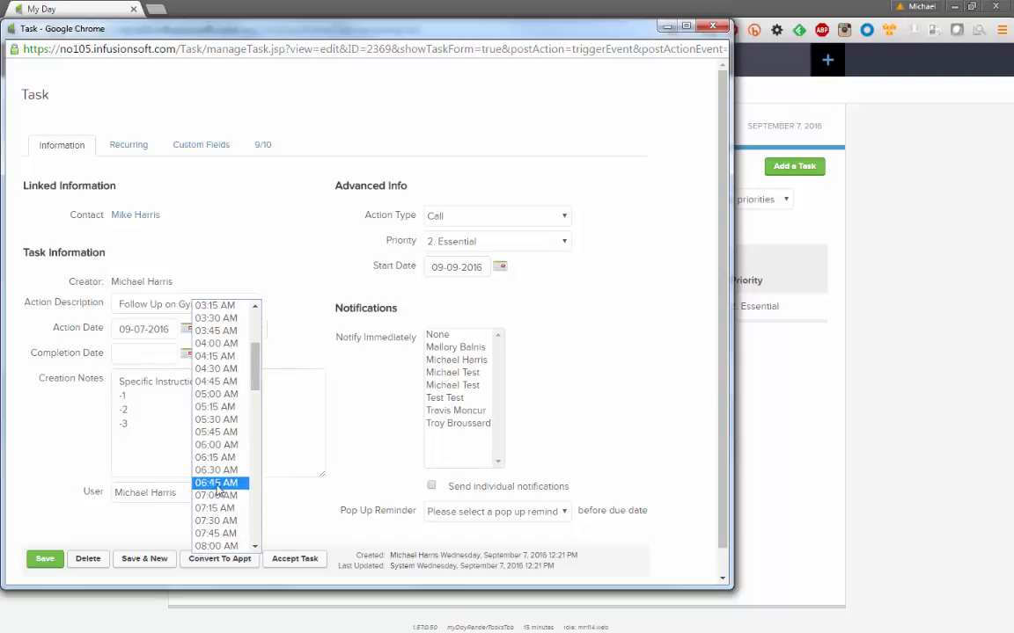
pyautogui.scroll(-5, 225, 449)
pyautogui.click(220, 454)
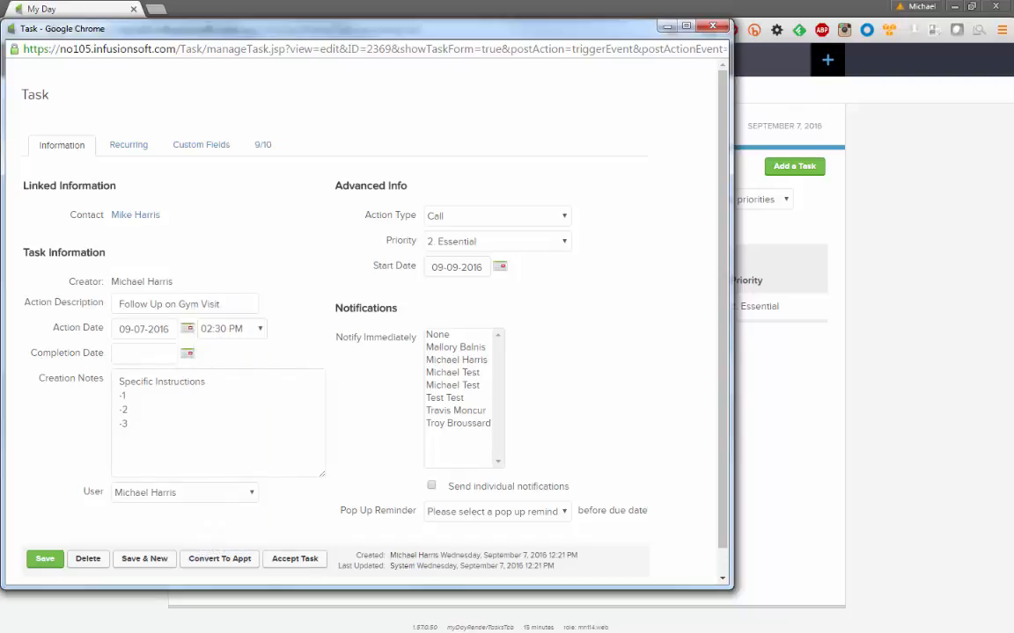
pyautogui.click(44, 561)
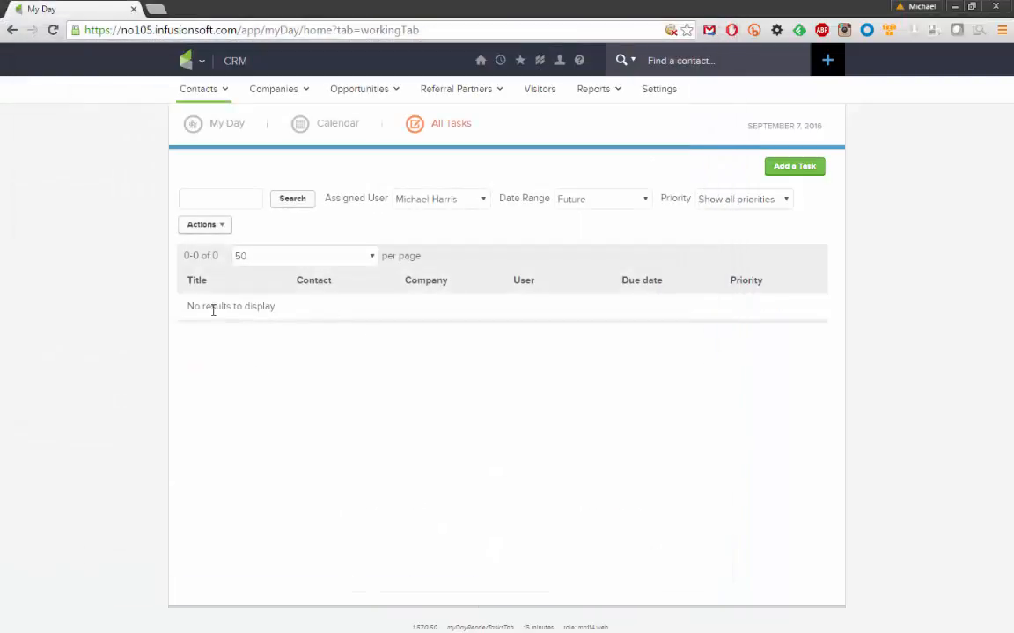
pyautogui.moveTo(187, 307); pyautogui.dragTo(281, 304)
pyautogui.click(285, 312)
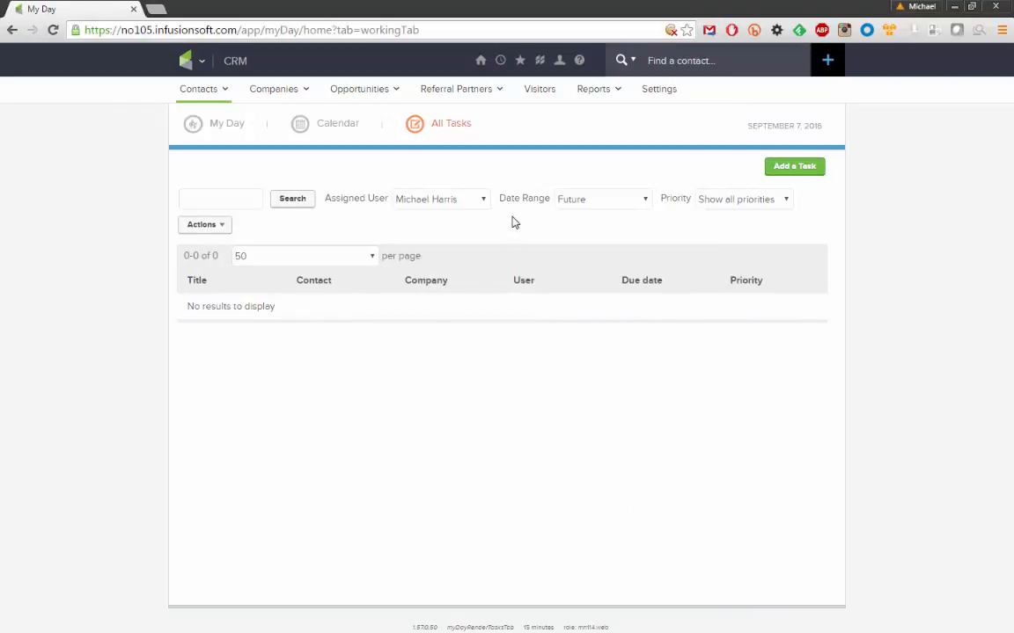
pyautogui.click(228, 129)
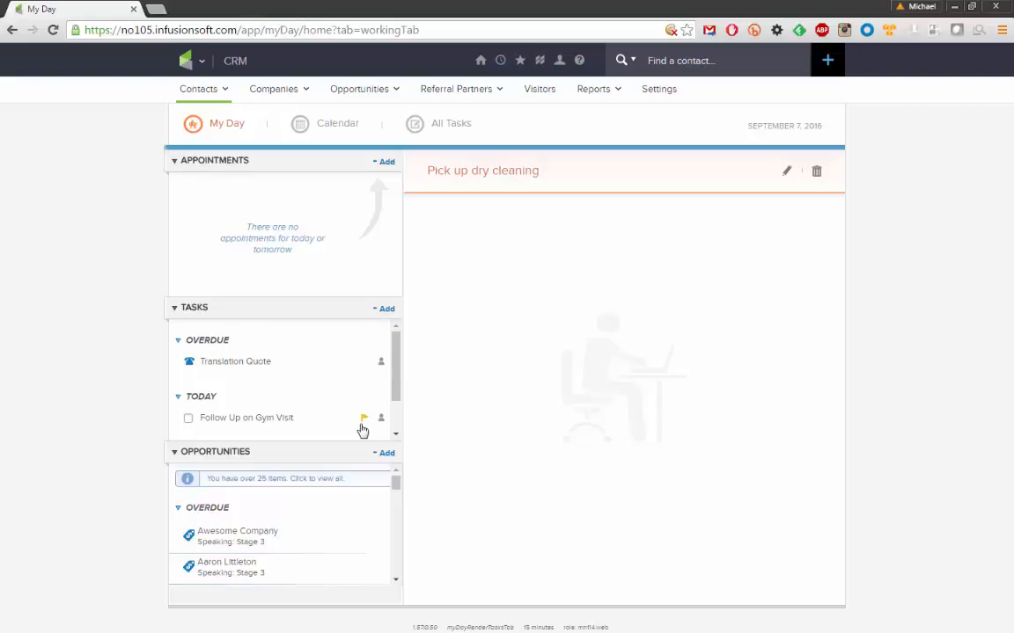
pyautogui.click(250, 420)
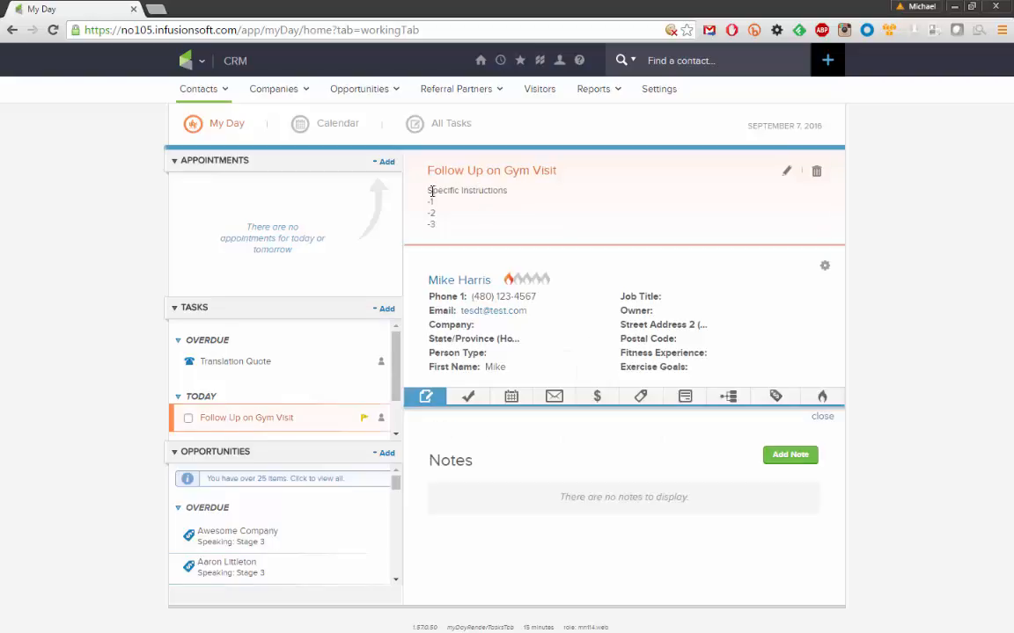
pyautogui.moveTo(428, 167); pyautogui.dragTo(468, 233)
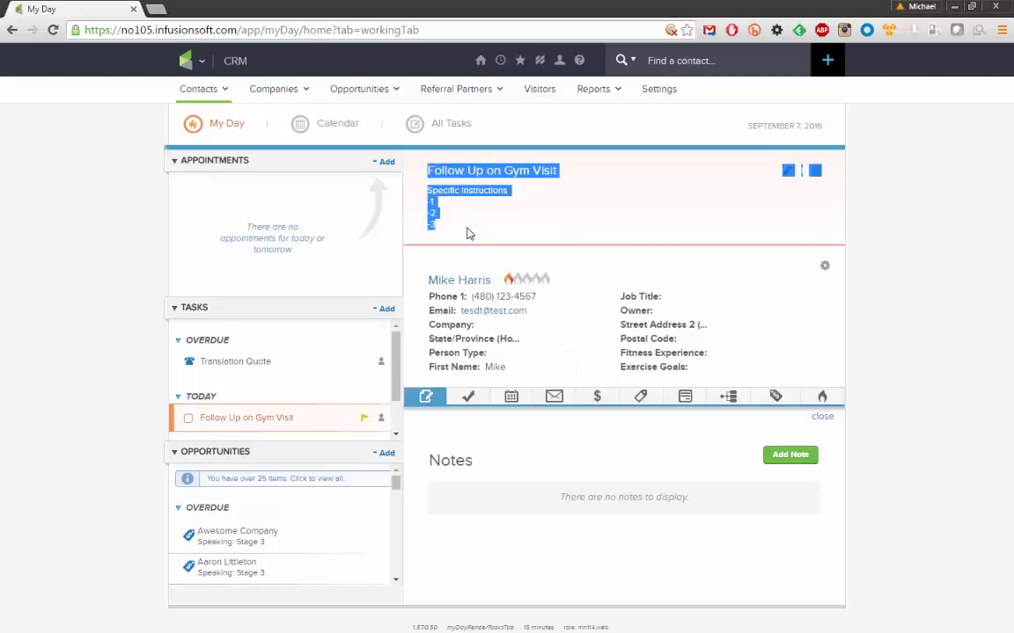
pyautogui.click(468, 234)
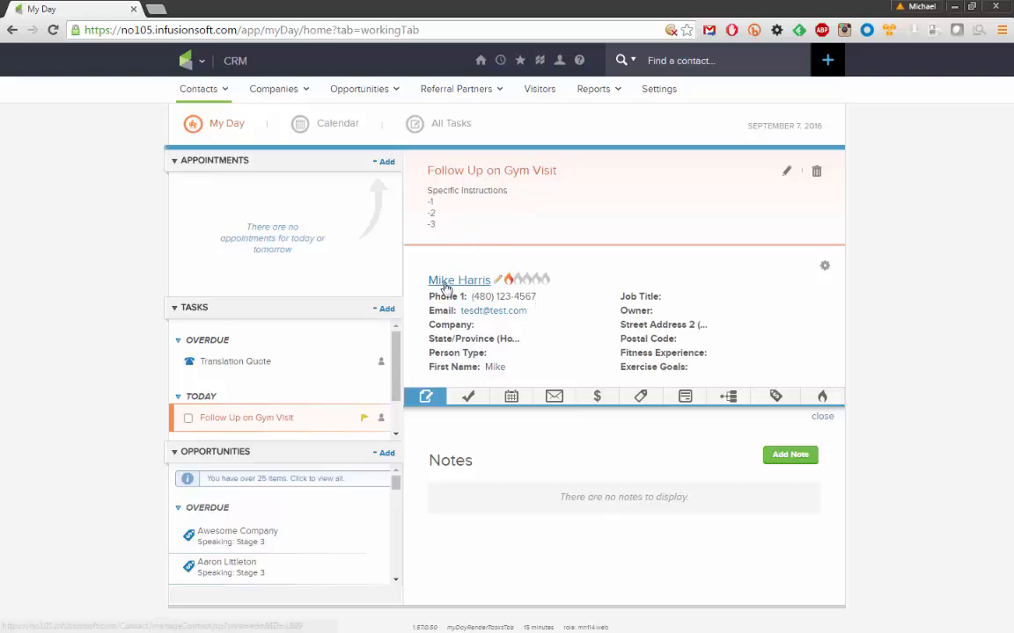
pyautogui.moveTo(431, 302); pyautogui.dragTo(539, 368)
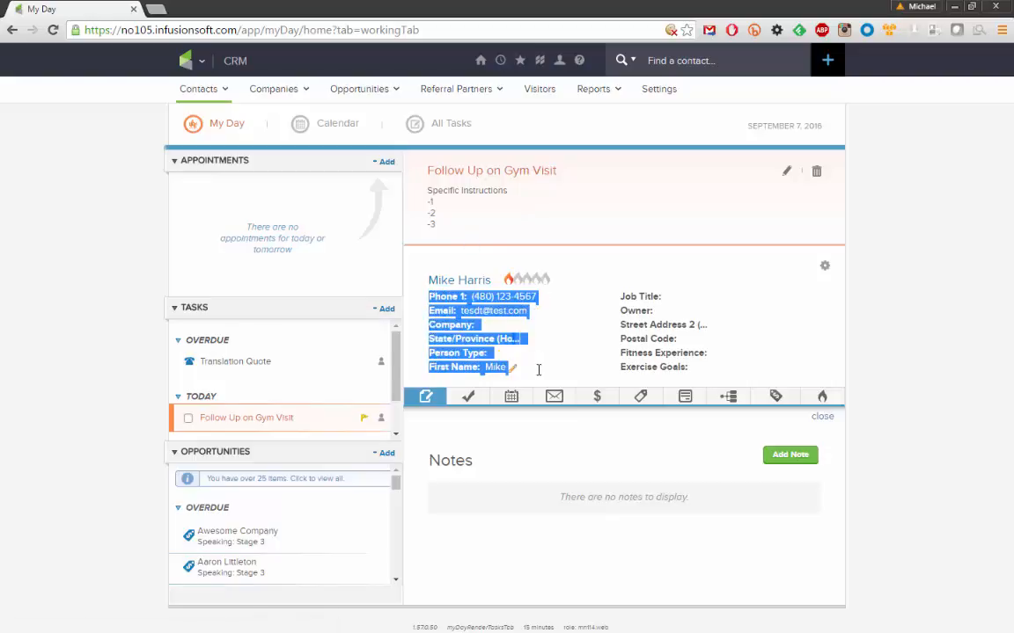
pyautogui.click(541, 371)
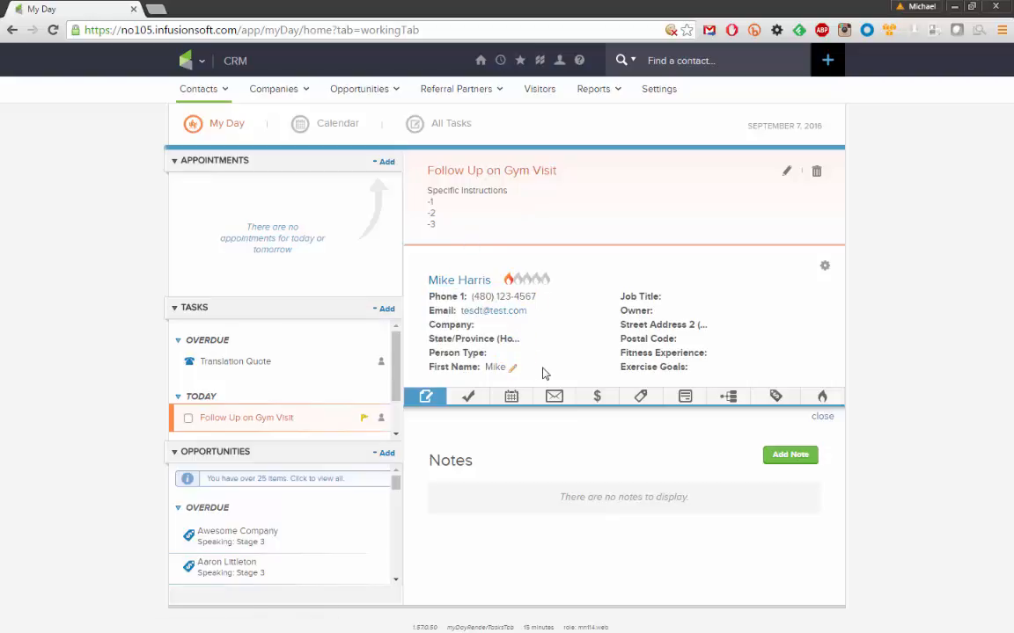
pyautogui.click(467, 397)
pyautogui.click(510, 399)
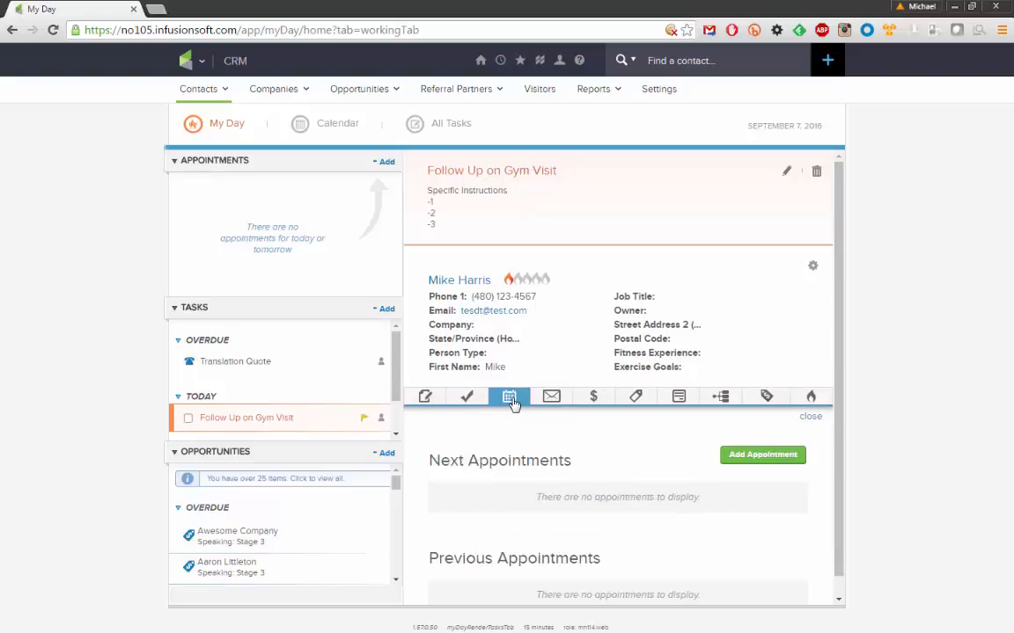
pyautogui.click(424, 397)
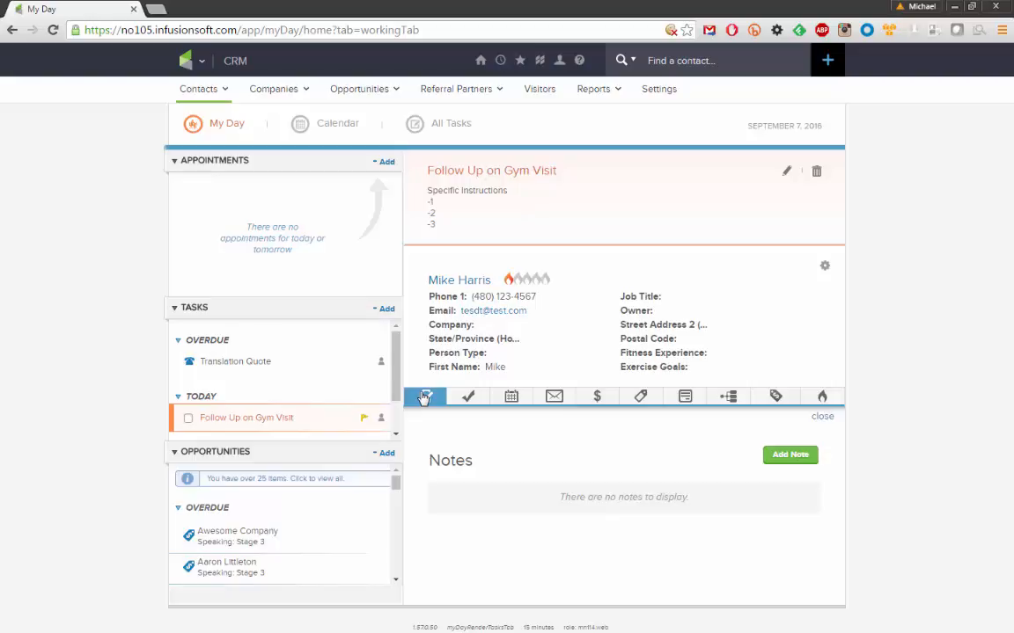
# Tick Follow Up on Gym Visit as completed in My Day's Tasks list
pyautogui.click(188, 419)
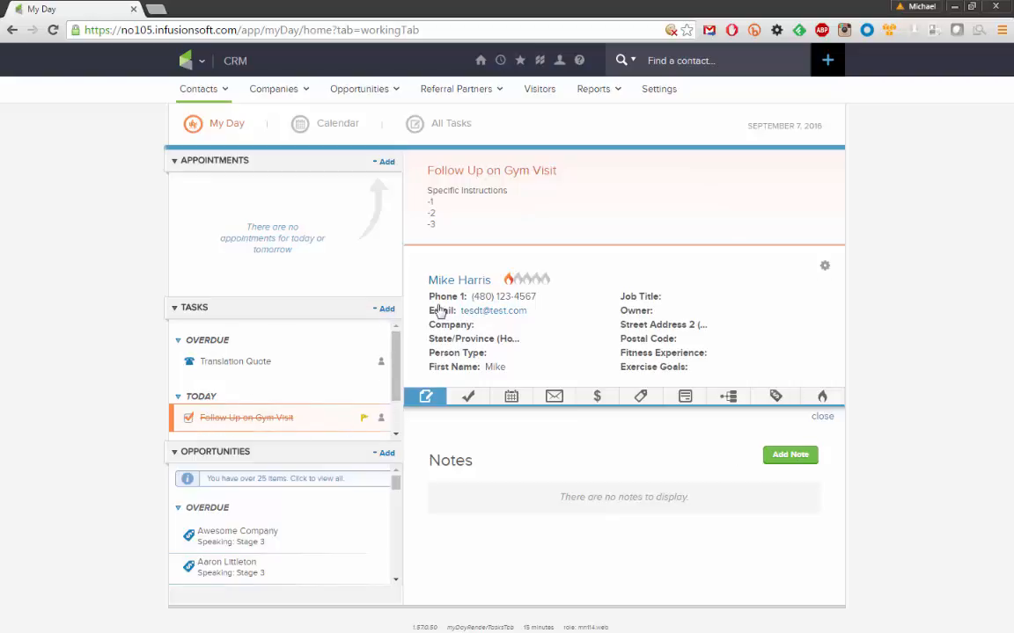
# Save 'New Task' due September 7, linked to the matching contact, then view its details
pyautogui.click(511, 225)
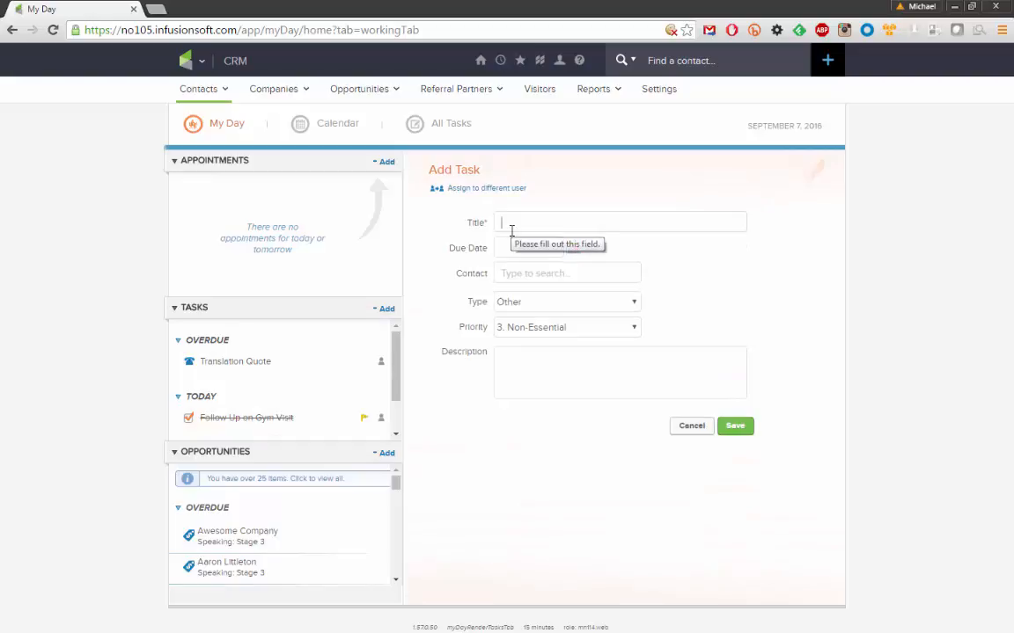
pyautogui.write('New Task')
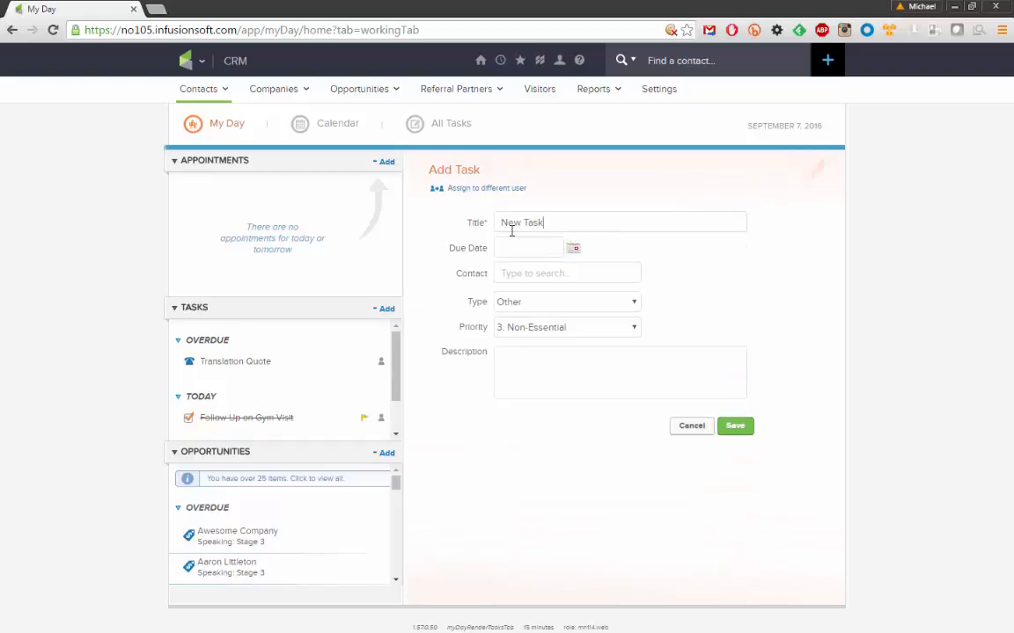
pyautogui.click(572, 248)
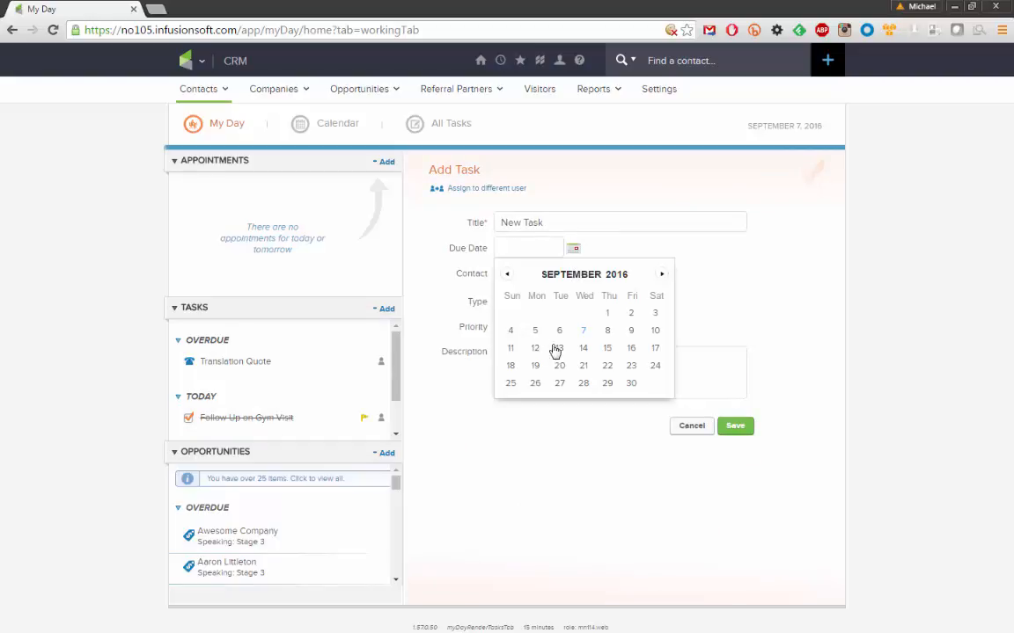
pyautogui.click(586, 332)
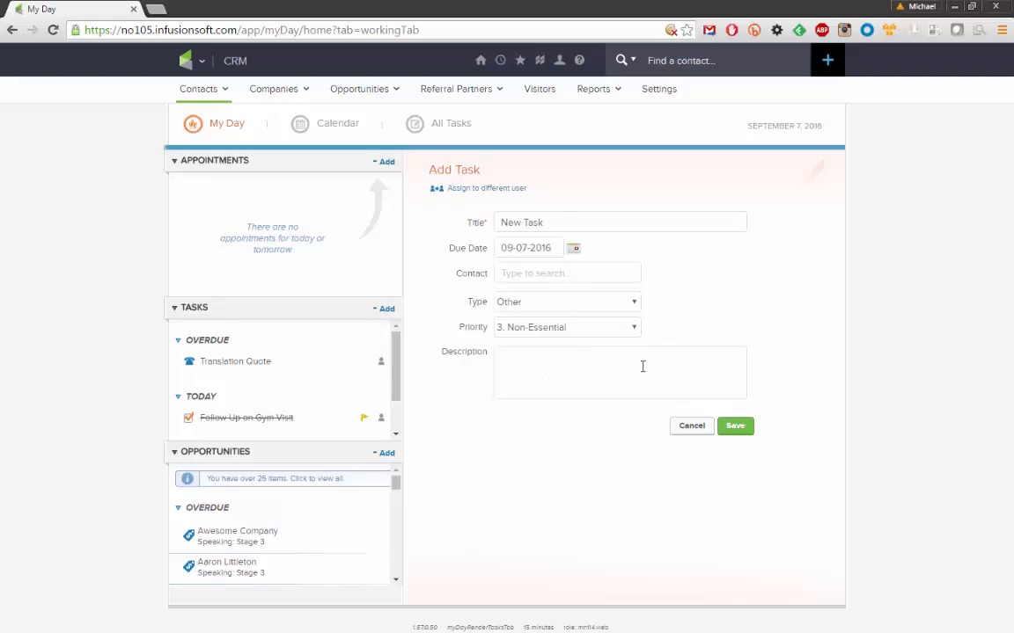
pyautogui.click(503, 190)
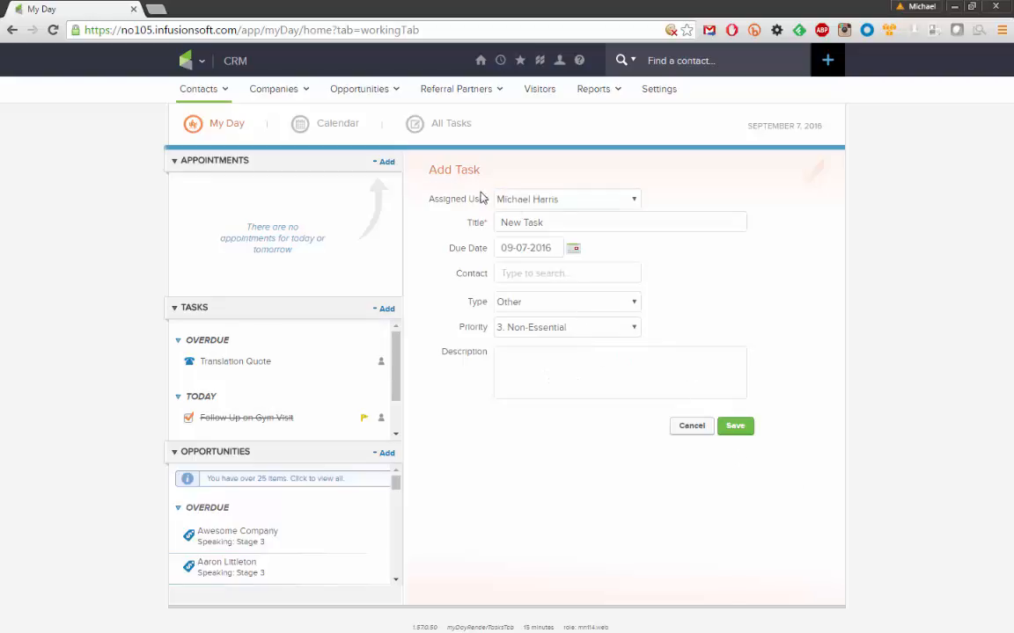
pyautogui.click(538, 273)
pyautogui.write('mike')
pyautogui.click(527, 350)
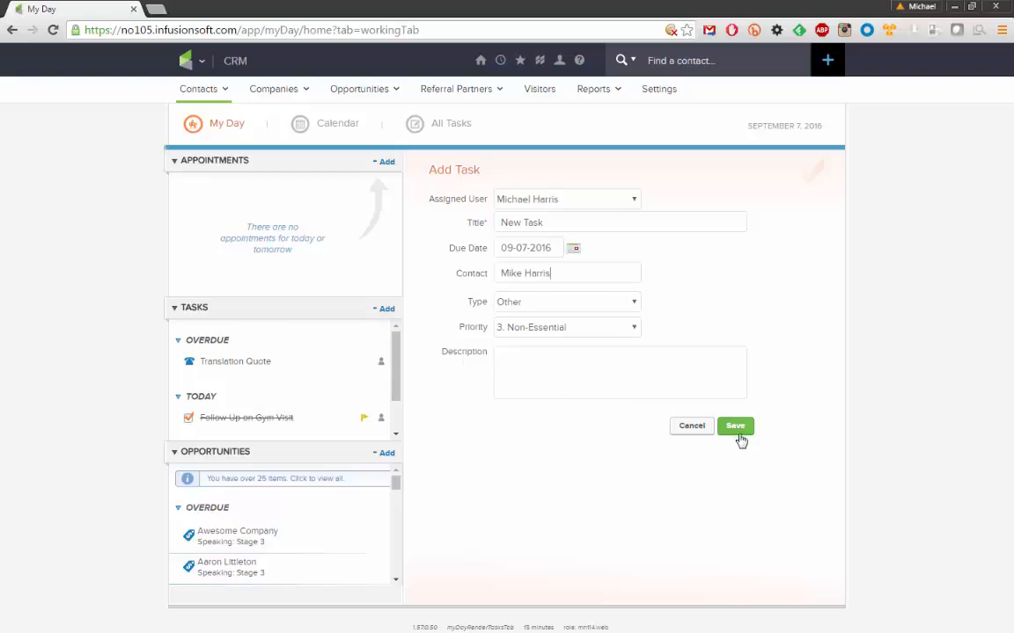
pyautogui.click(738, 431)
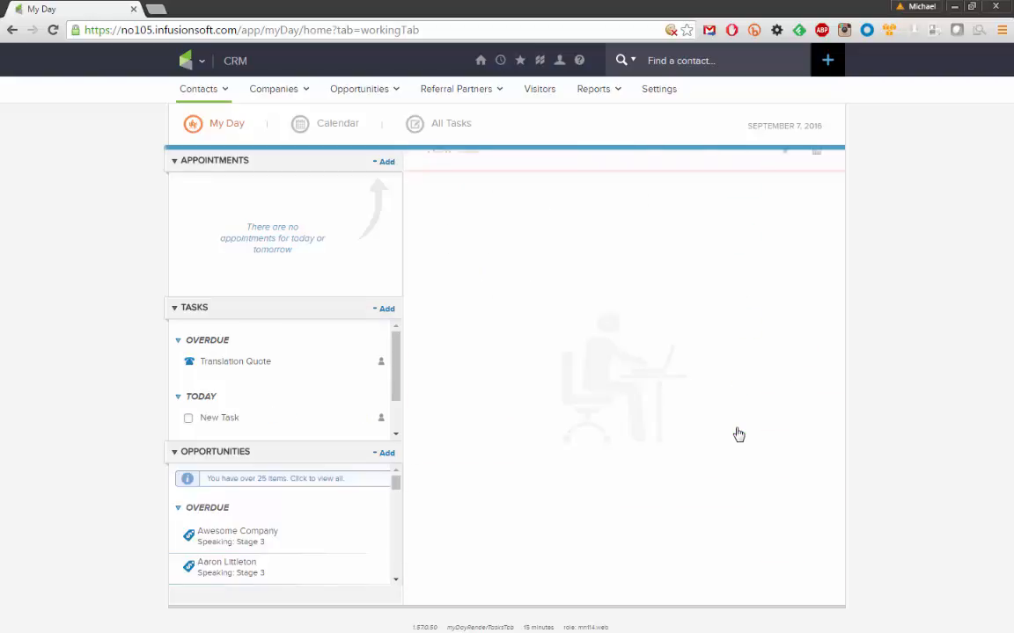
pyautogui.click(211, 421)
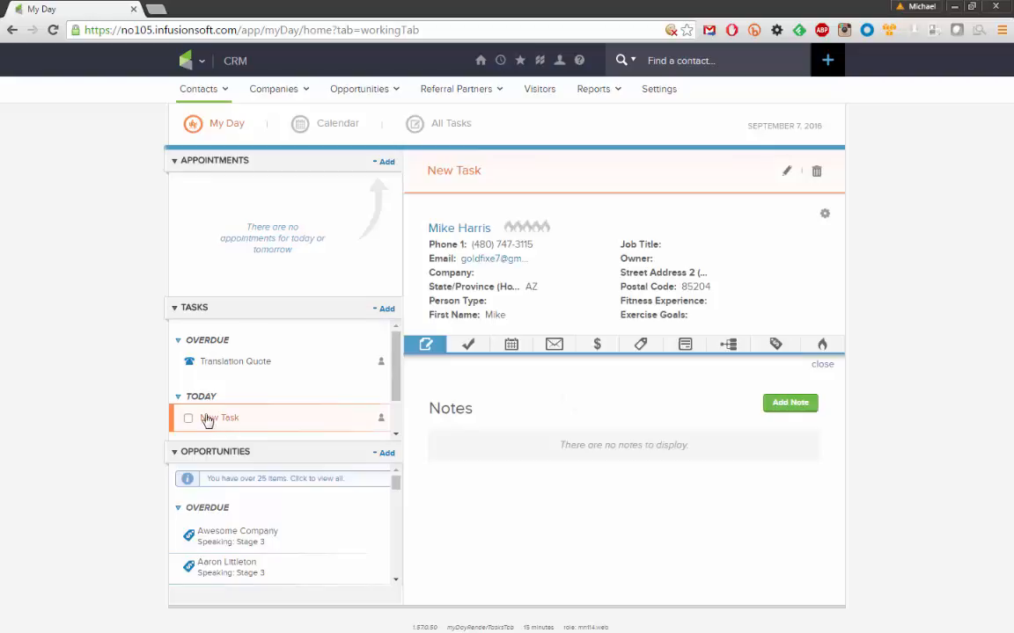
pyautogui.moveTo(480, 64)
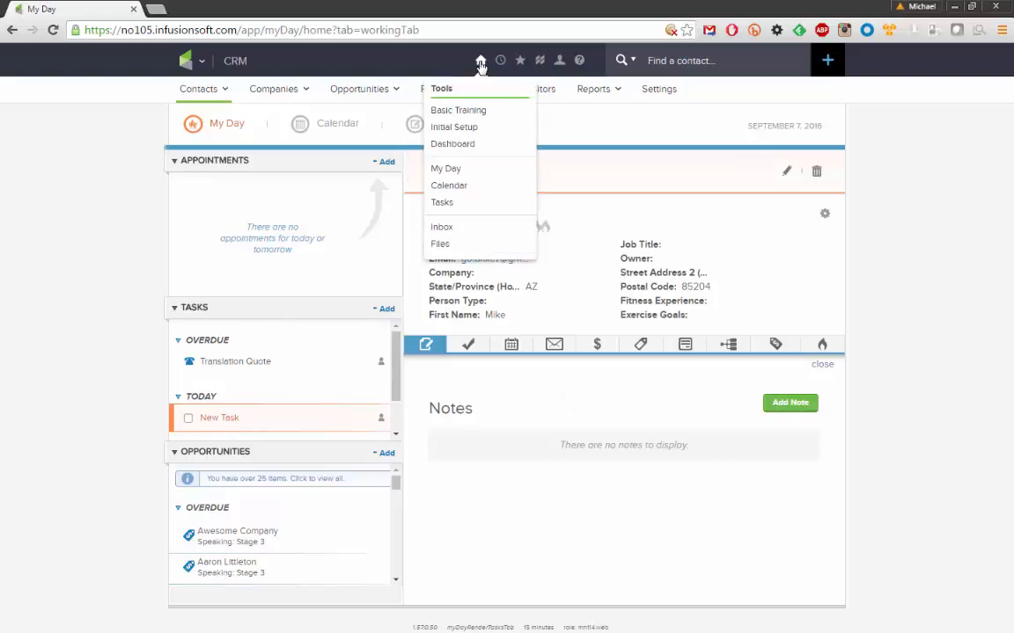
# On the Dashboard, review the two due tasks and inspect the New Task's full record
pyautogui.click(471, 146)
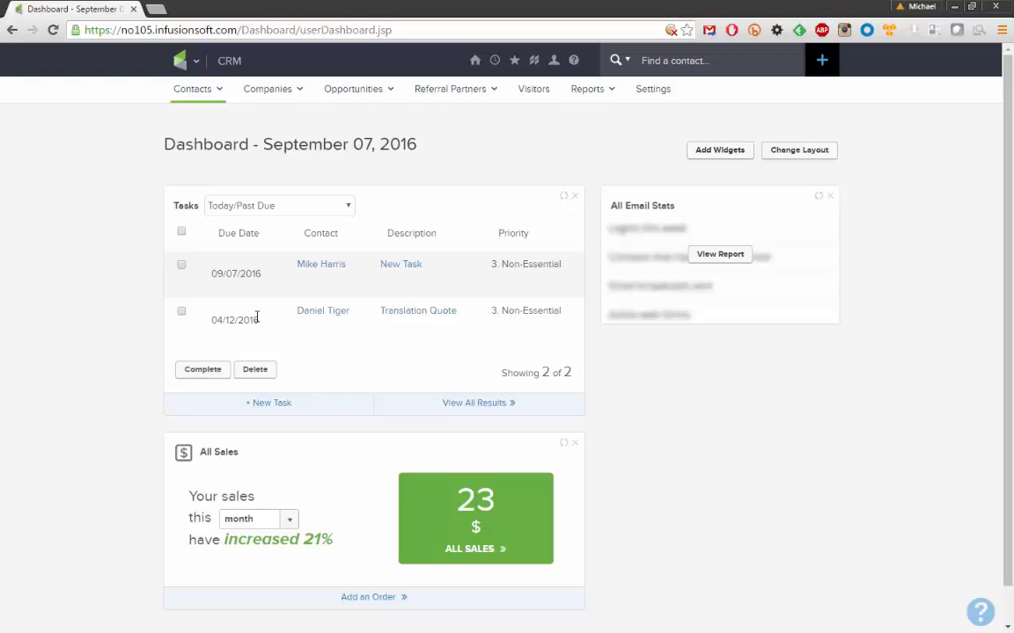
pyautogui.moveTo(258, 320); pyautogui.dragTo(214, 319)
pyautogui.click(219, 320)
pyautogui.moveTo(213, 273); pyautogui.dragTo(262, 272)
pyautogui.click(239, 275)
pyautogui.click(396, 272)
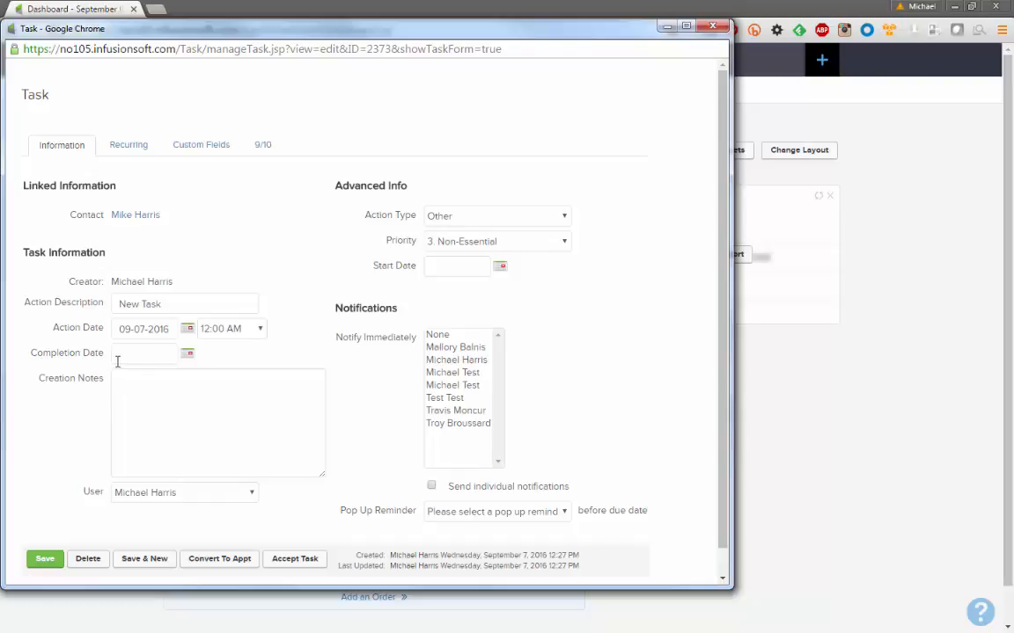
pyautogui.click(719, 27)
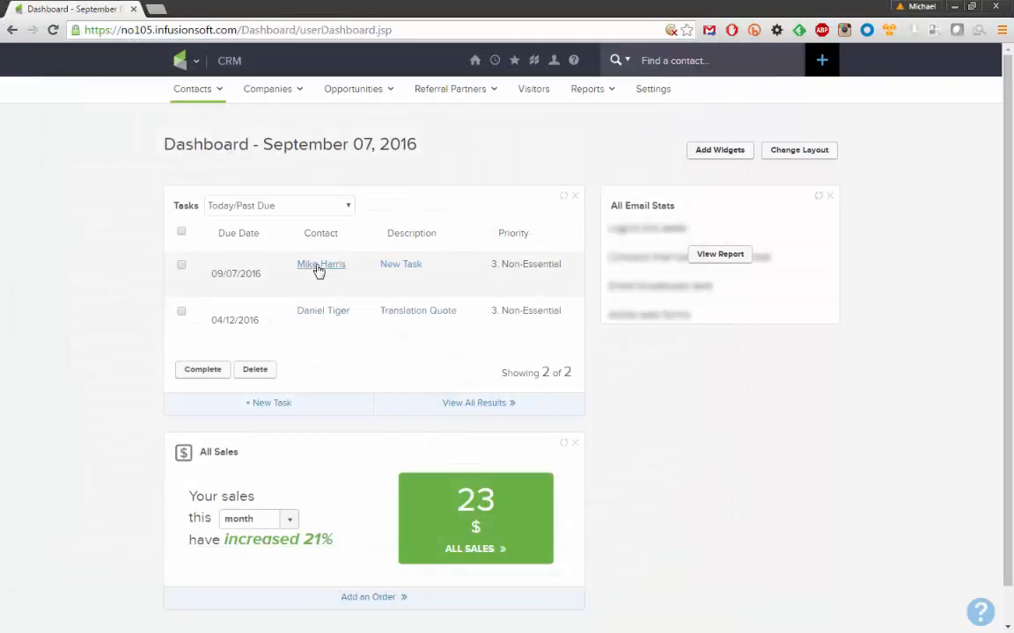
# Complete both New Task and Translation Quote from the Dashboard Tasks widget
pyautogui.moveTo(350, 267); pyautogui.dragTo(282, 275)
pyautogui.click(271, 276)
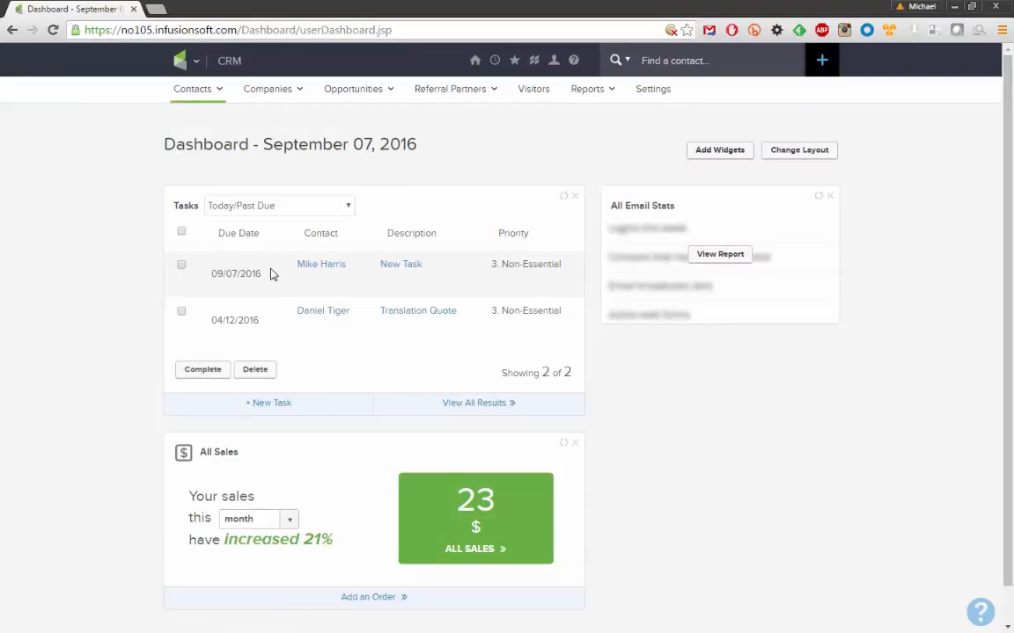
pyautogui.click(182, 266)
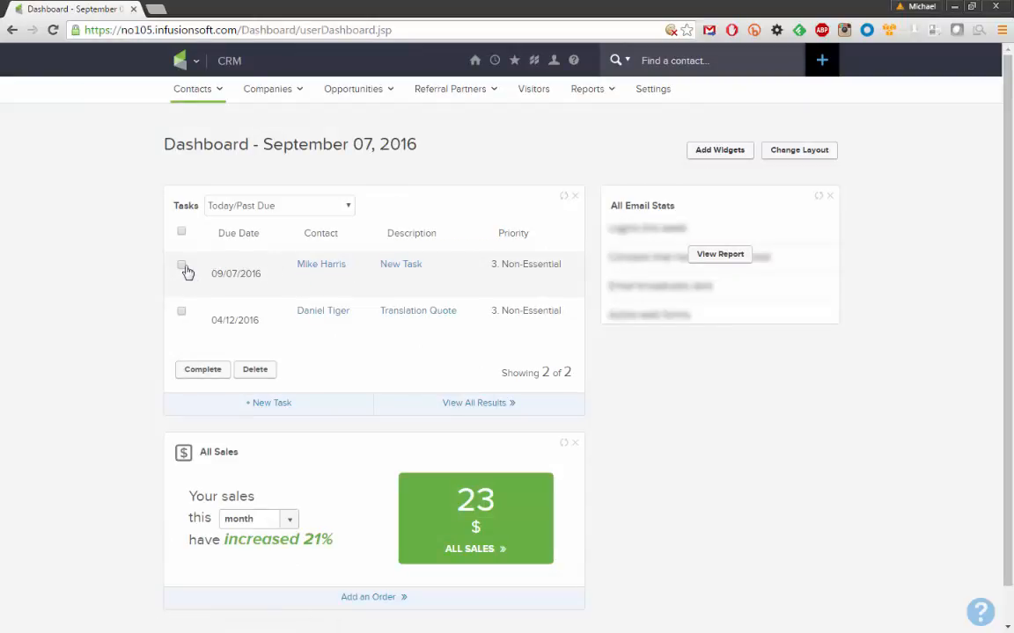
pyautogui.click(181, 313)
pyautogui.click(200, 371)
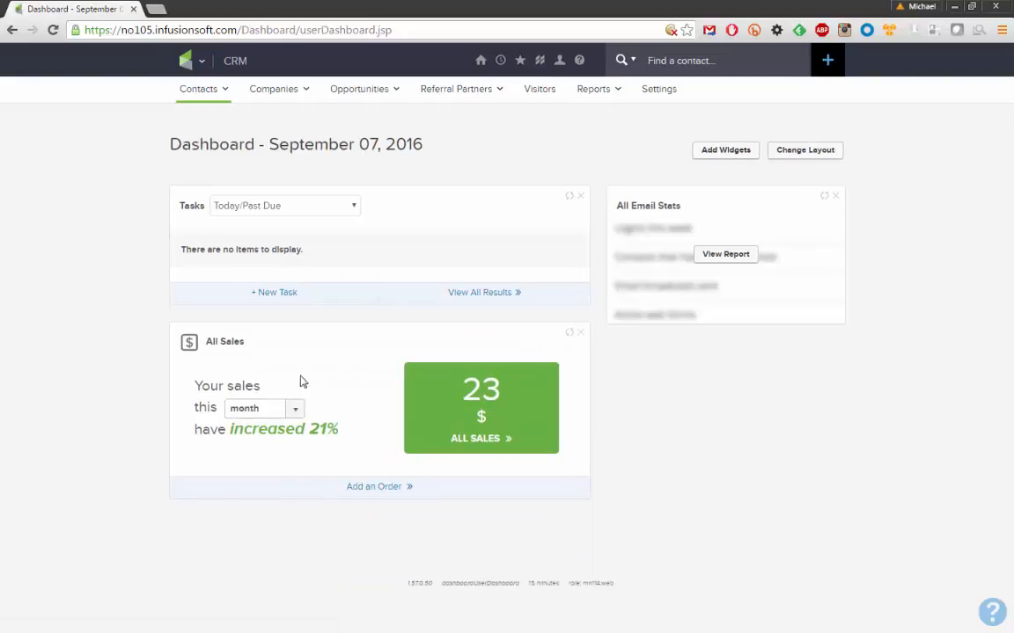